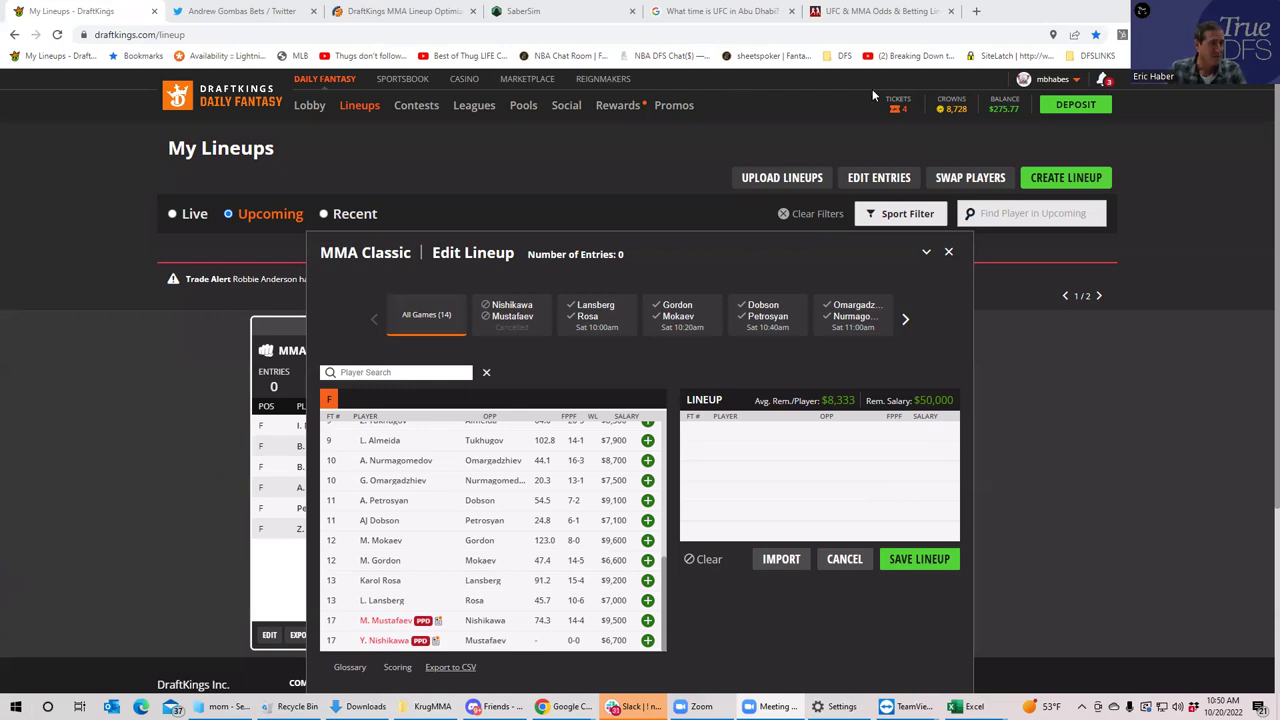
- Compare the UFC 281 moneylines on bestfightodds.com with the DraftKings MMA player pool
left_click(1081, 82)
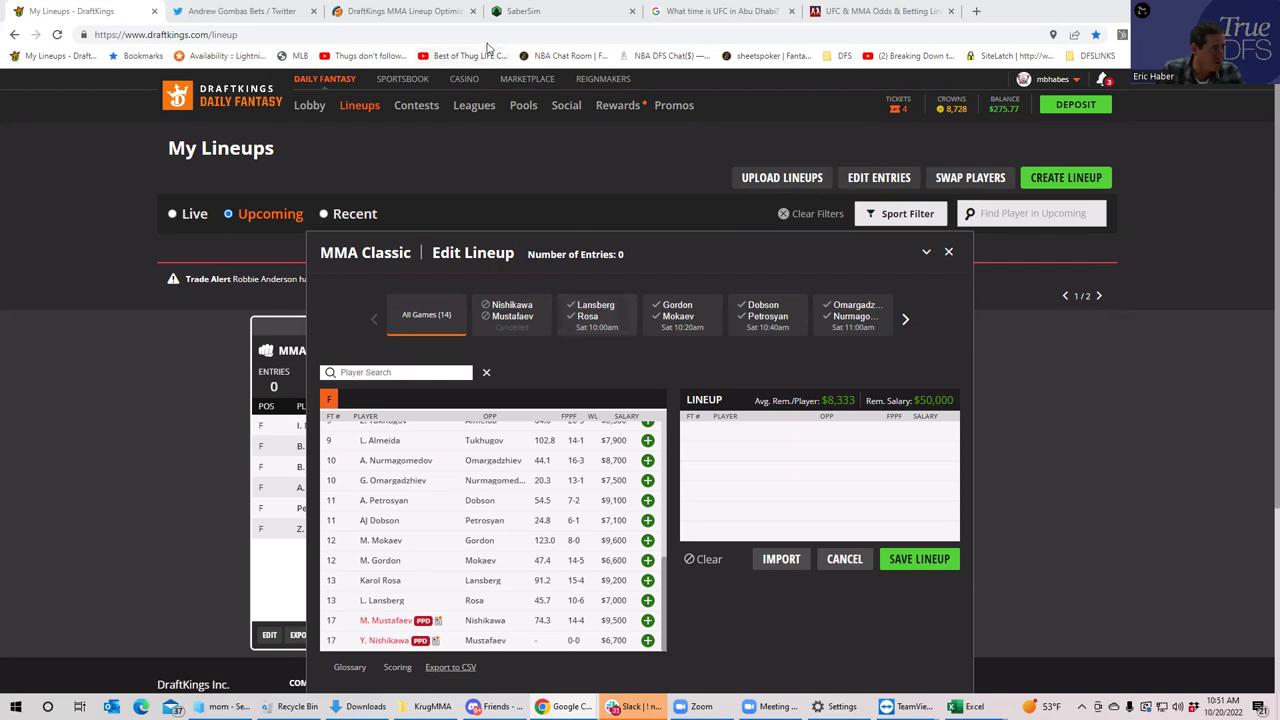
left_click(876, 14)
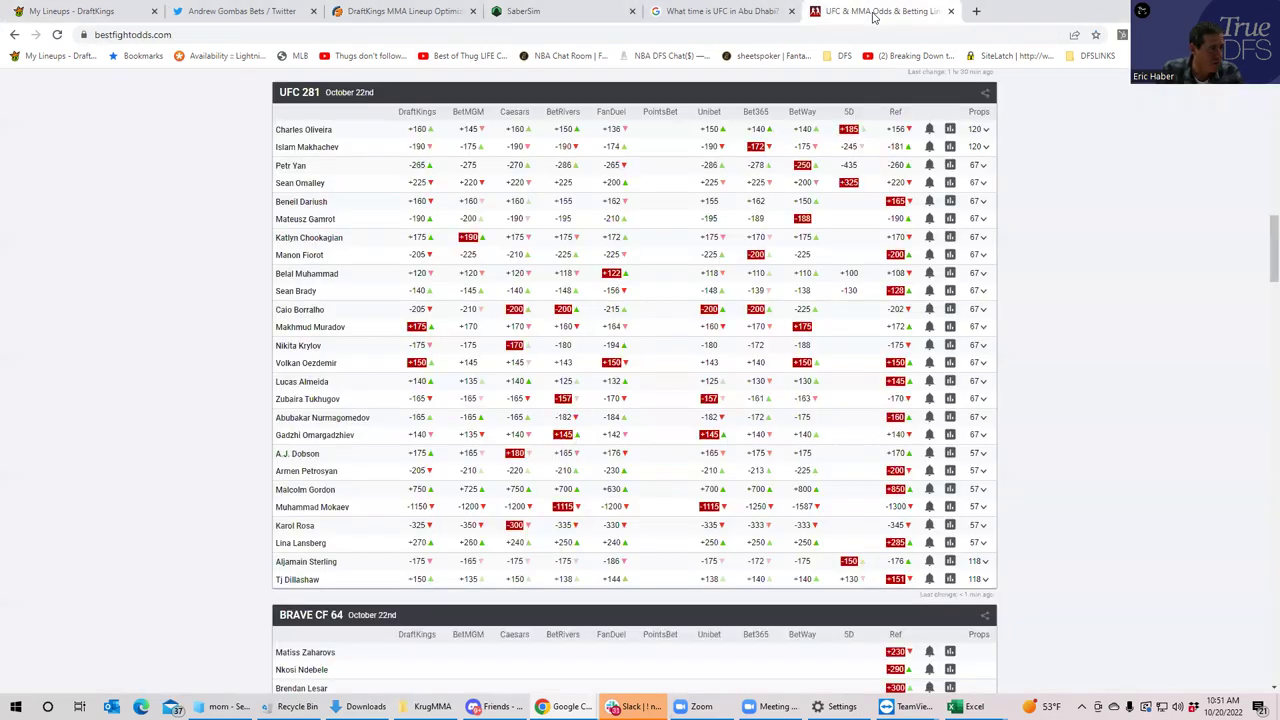
scroll(1262, 268, "down", 2)
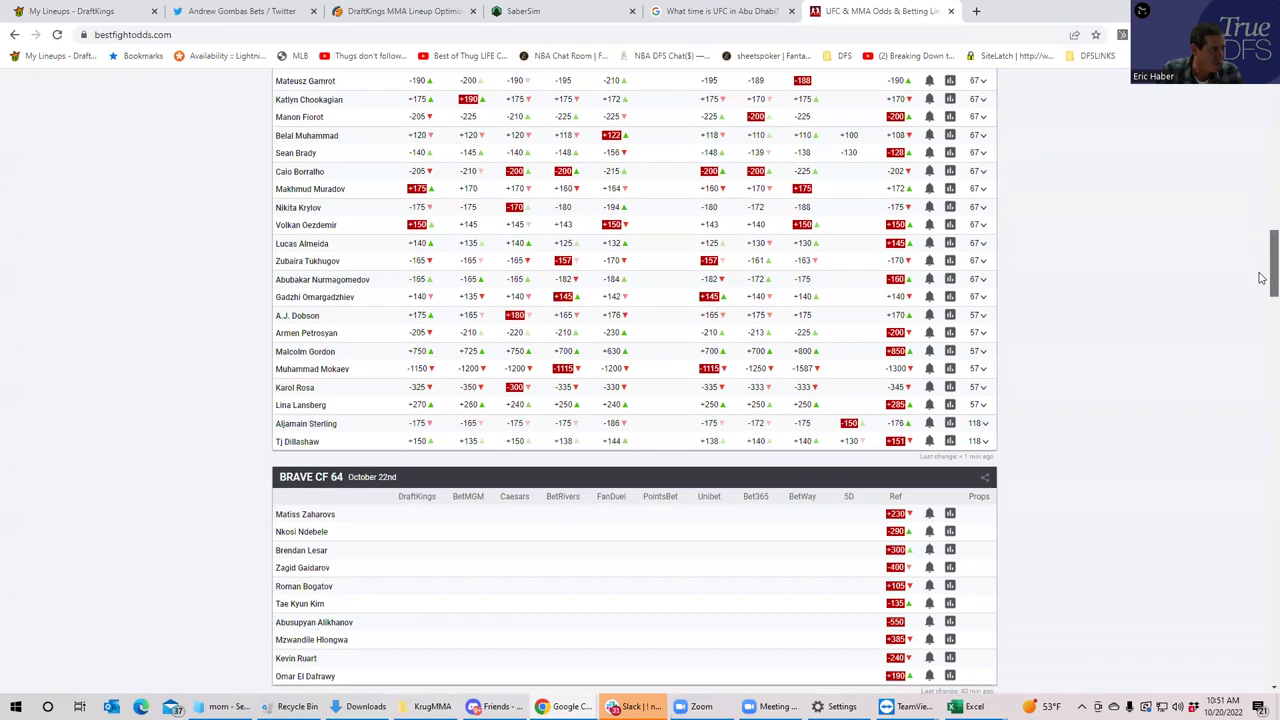
scroll(1262, 268, "up", 1)
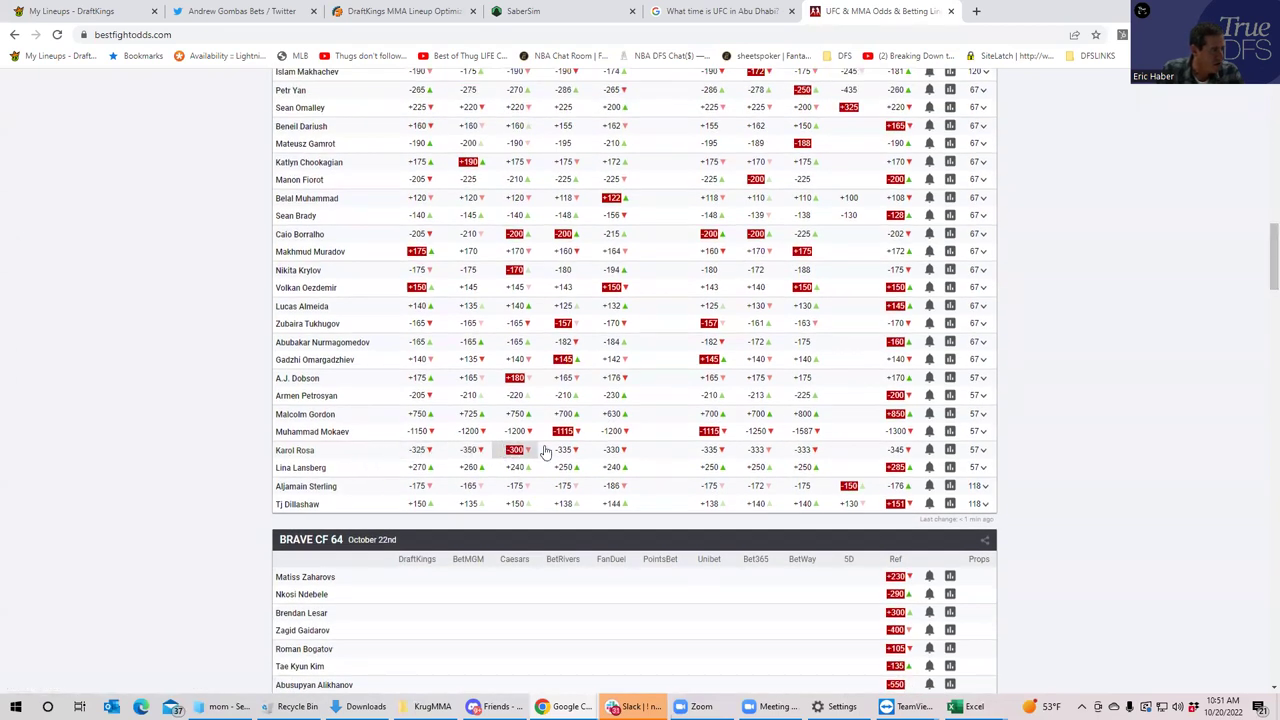
left_click(88, 11)
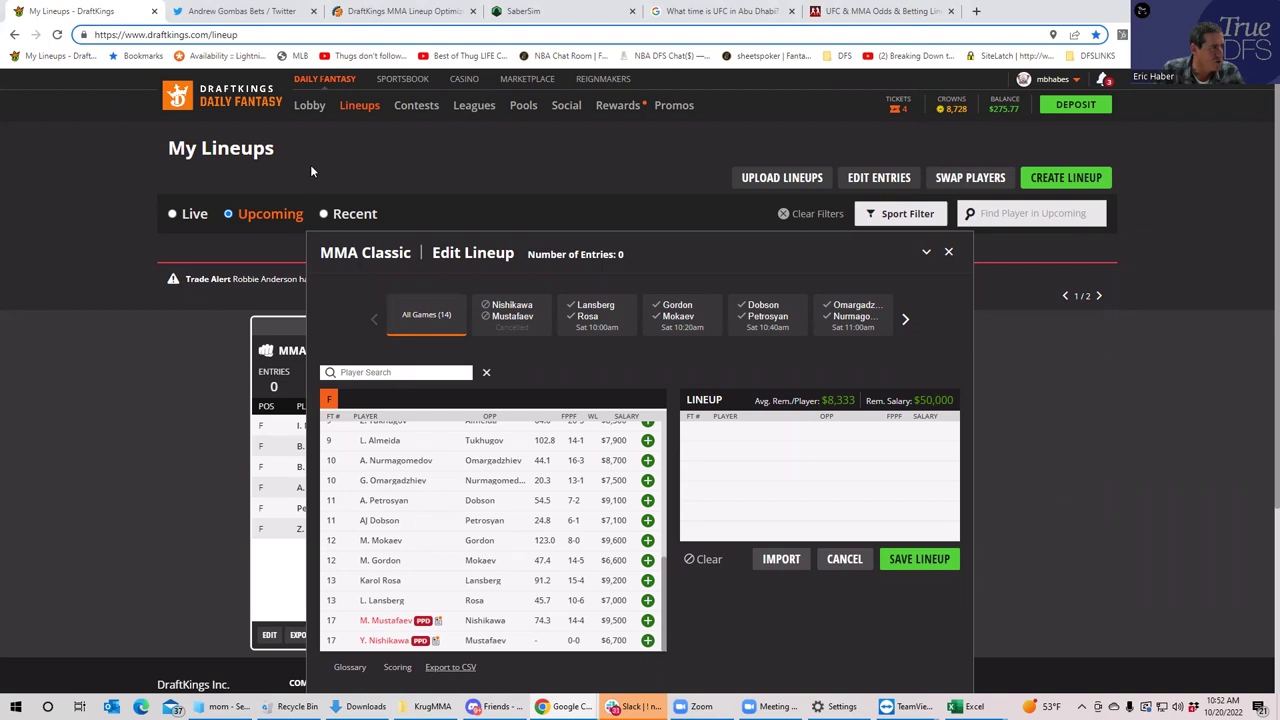
left_click(838, 12)
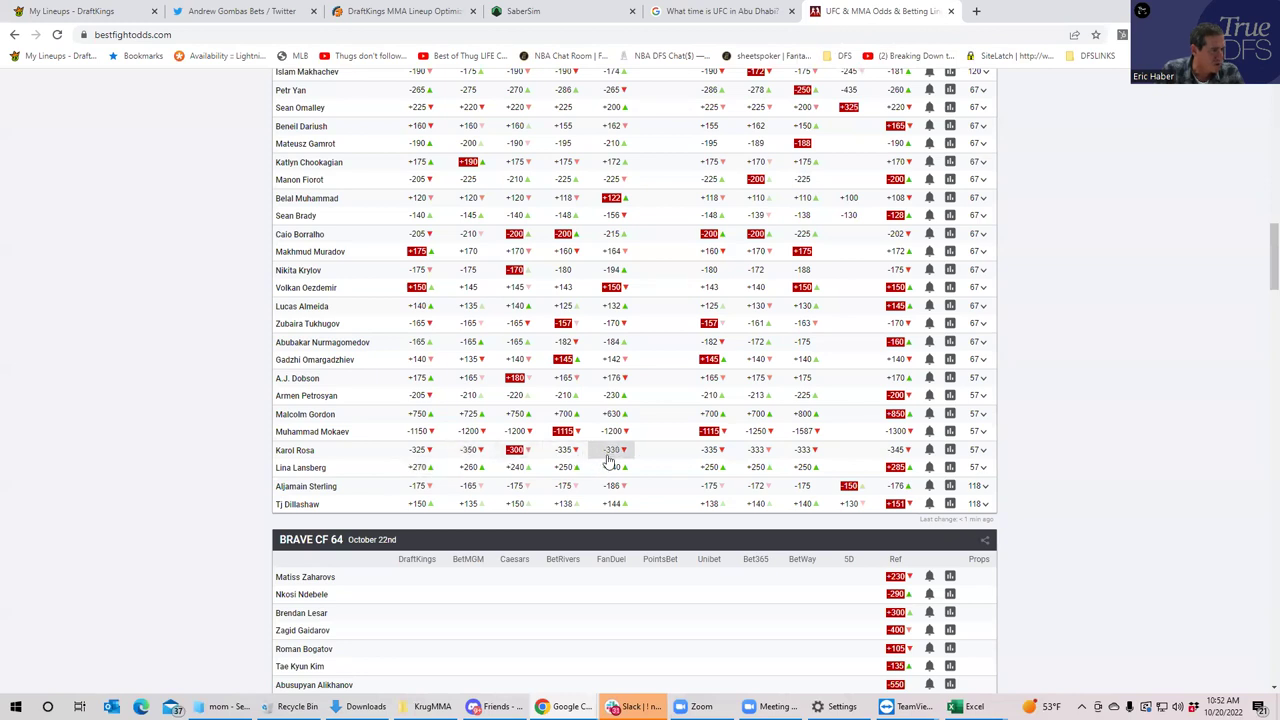
- Expand the props for the Karol Rosa vs. Lina Lansberg fight, review the decision and inside-distance odds, and collapse them
left_click(982, 450)
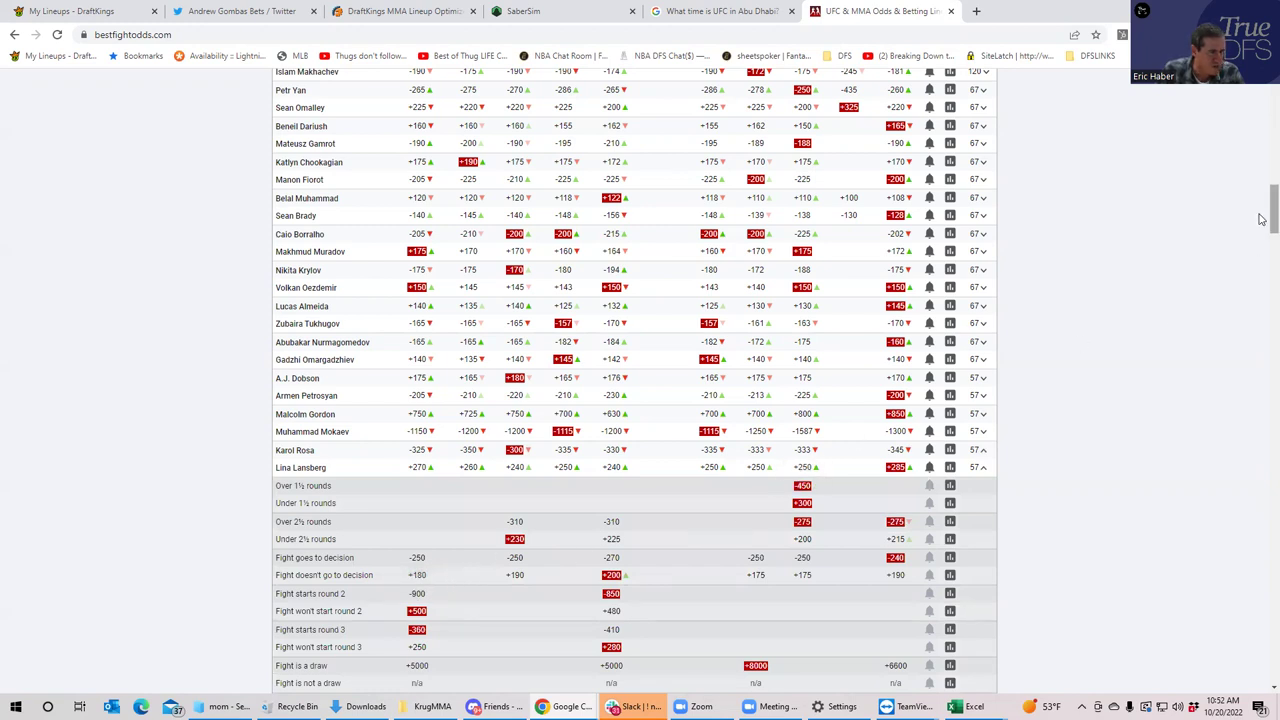
scroll(1262, 219, "down", 1)
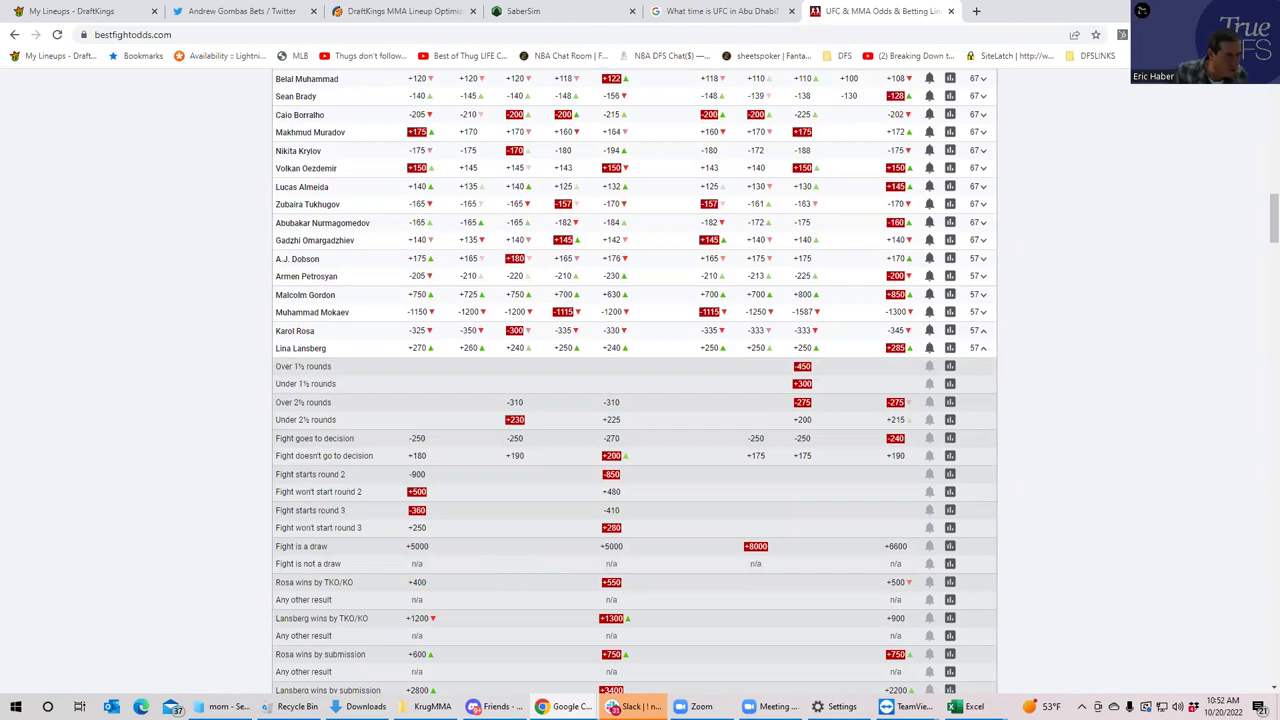
scroll(1262, 225, "down", 2)
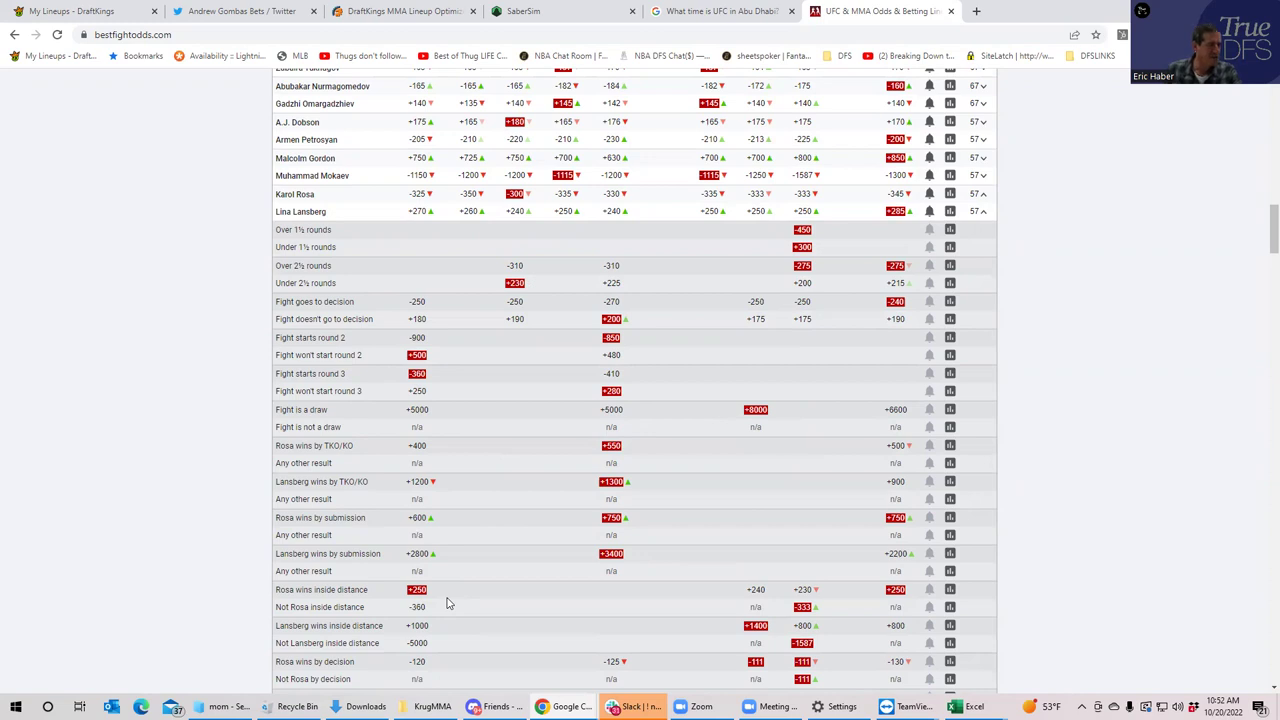
left_click(985, 212)
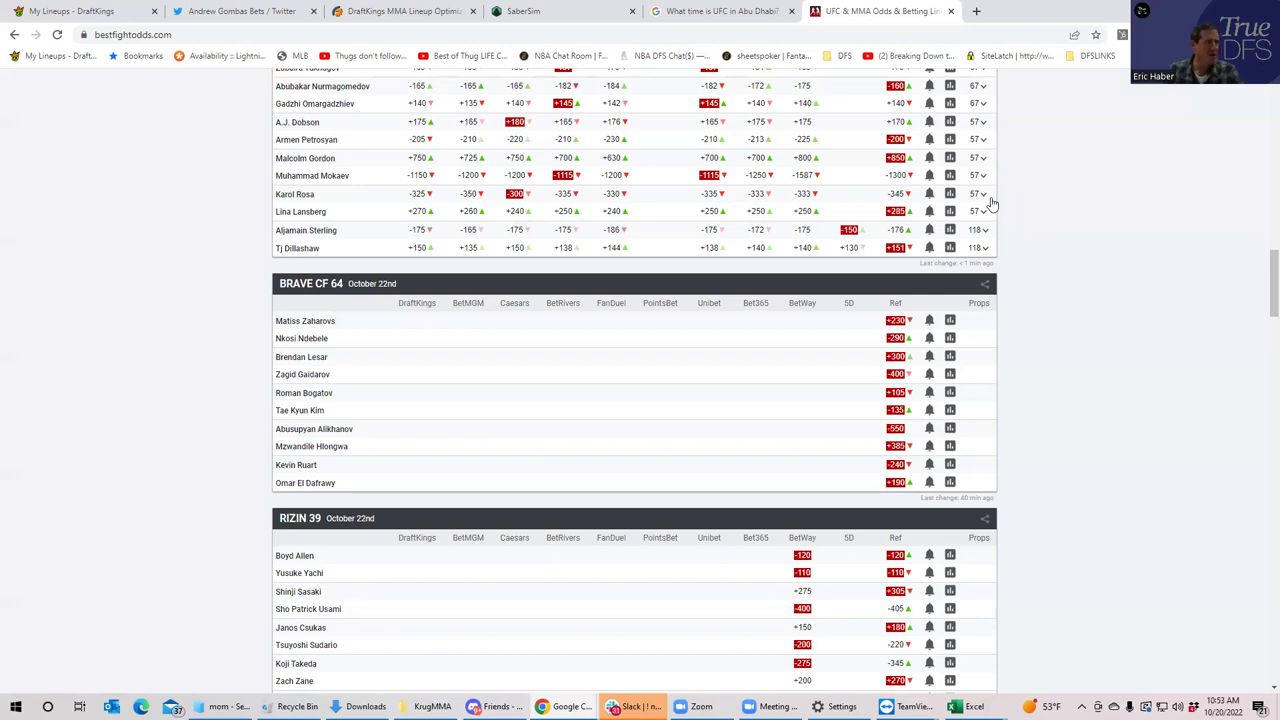
- Expand the props for the Muhammad Mokaev vs. Malcolm Gordon fight, review the finish and decision odds, and collapse them
left_click_drag(1268, 289, 1262, 251)
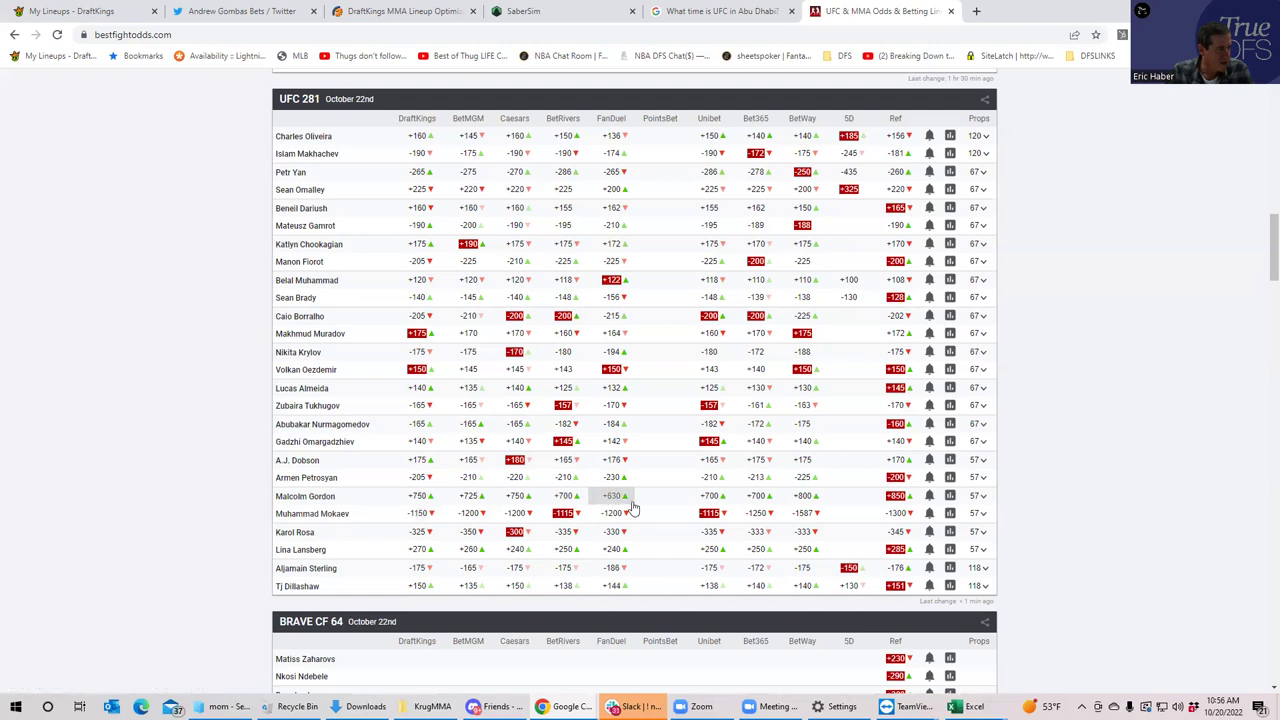
left_click(980, 514)
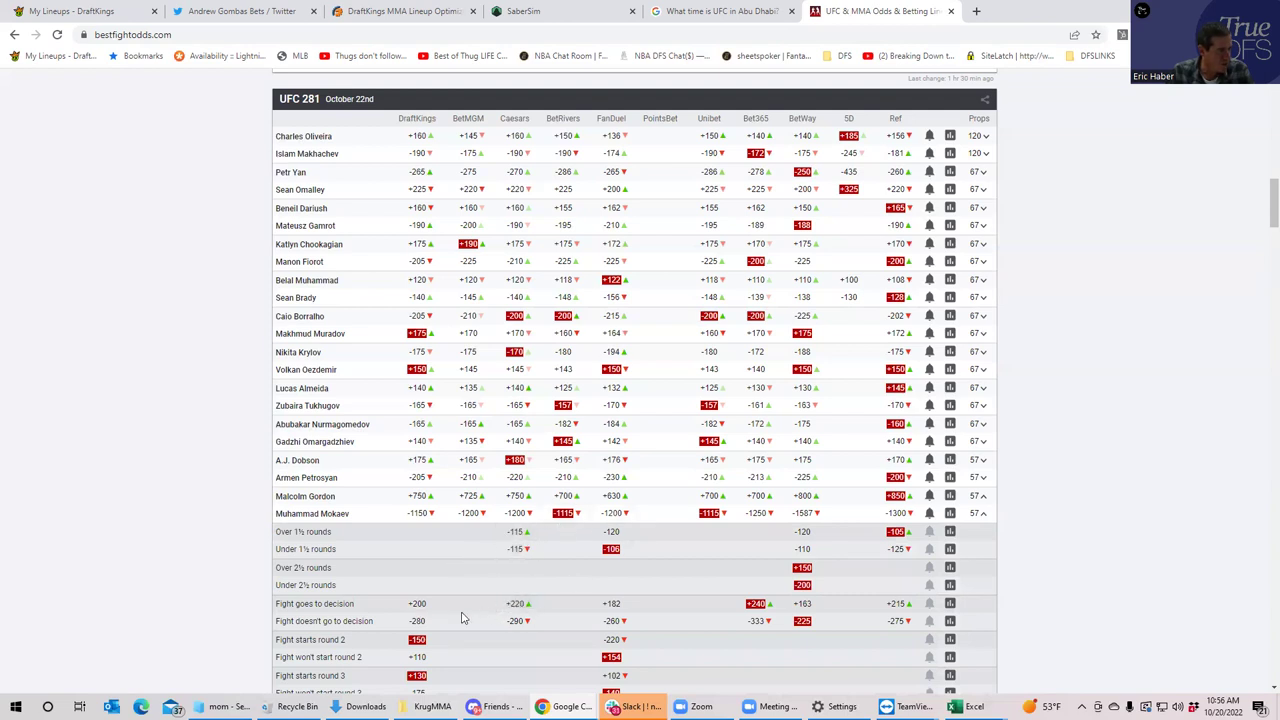
scroll(1262, 234, "down", 3)
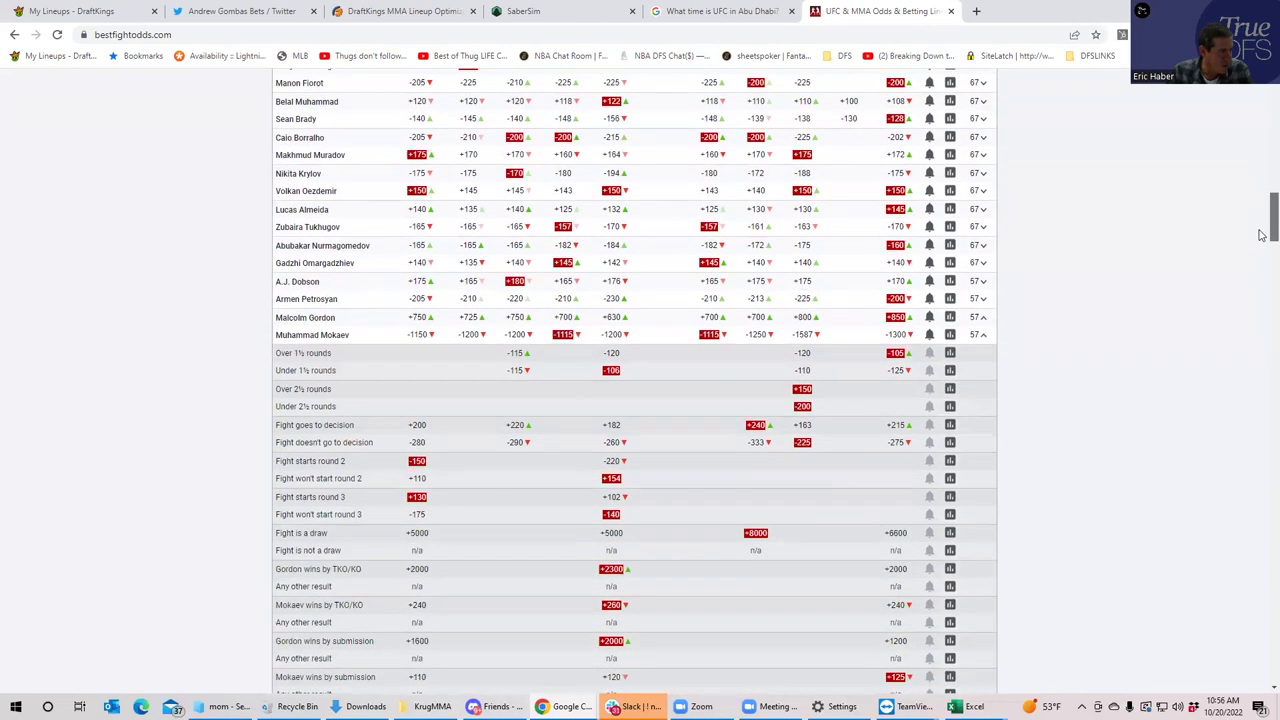
scroll(1262, 234, "down", 3)
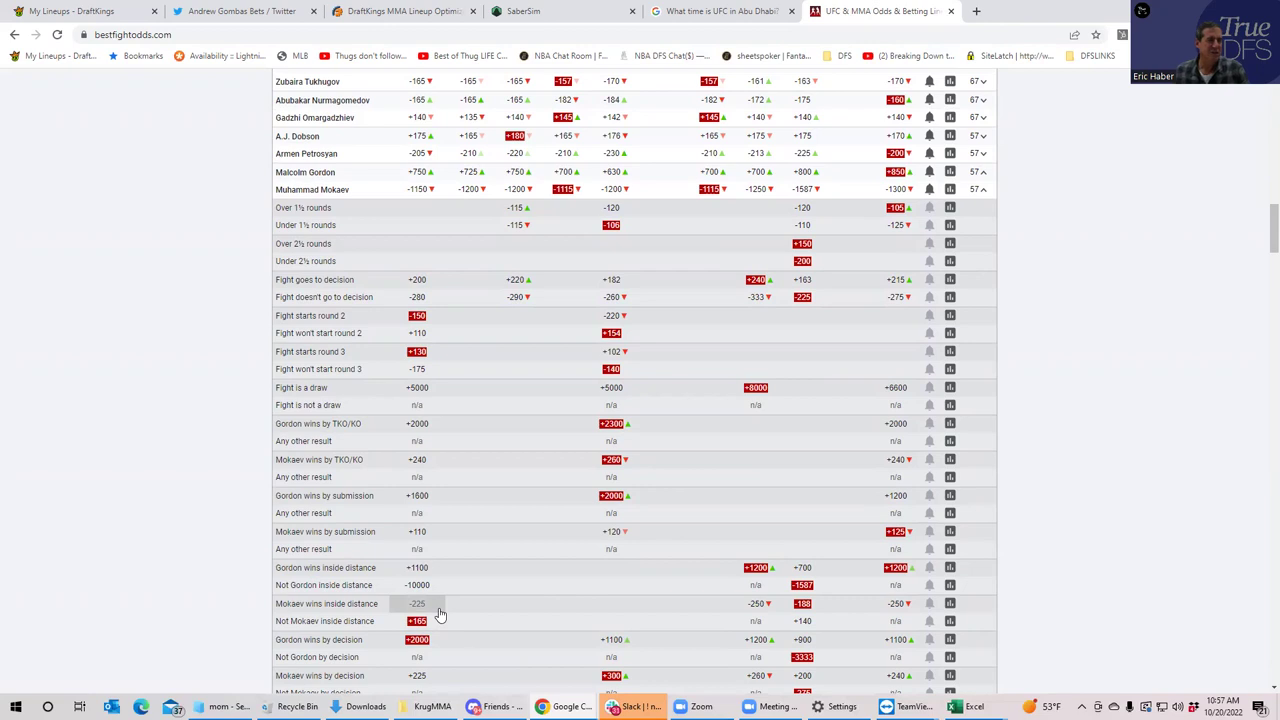
left_click(984, 192)
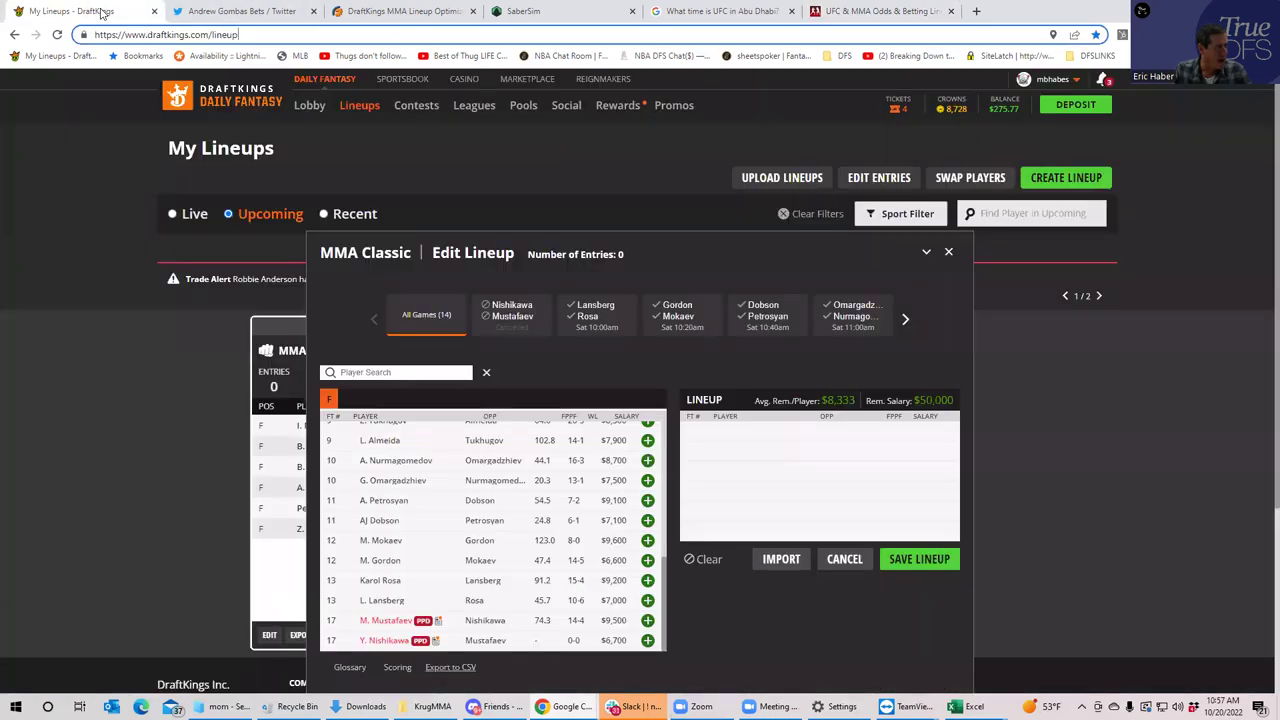
- Return to the DraftKings lineup editor and sort the player pool by salary from highest to lowest
left_click(100, 11)
left_click_drag(664, 580, 664, 440)
left_click(627, 416)
left_click(627, 416)
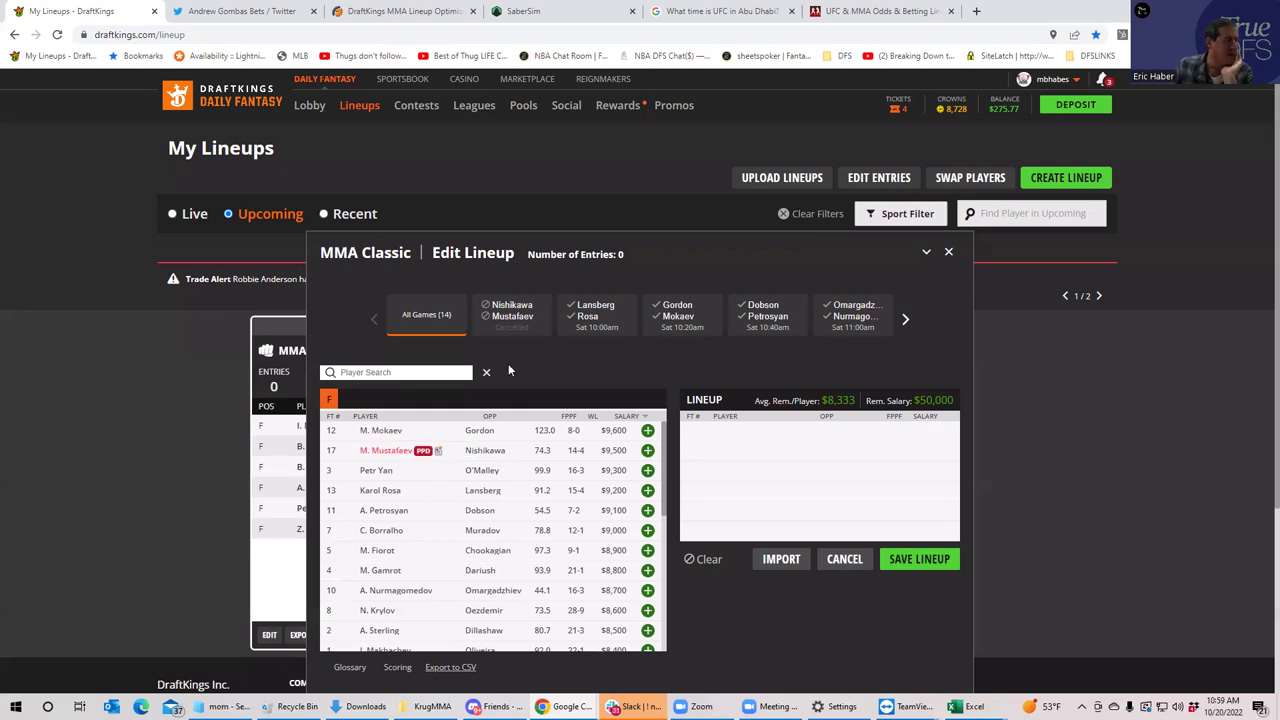
- Add M. Mokaev to the lineup, sort the pool by fight number, and add C. Oliveira and T. Dillashaw
left_click(647, 430)
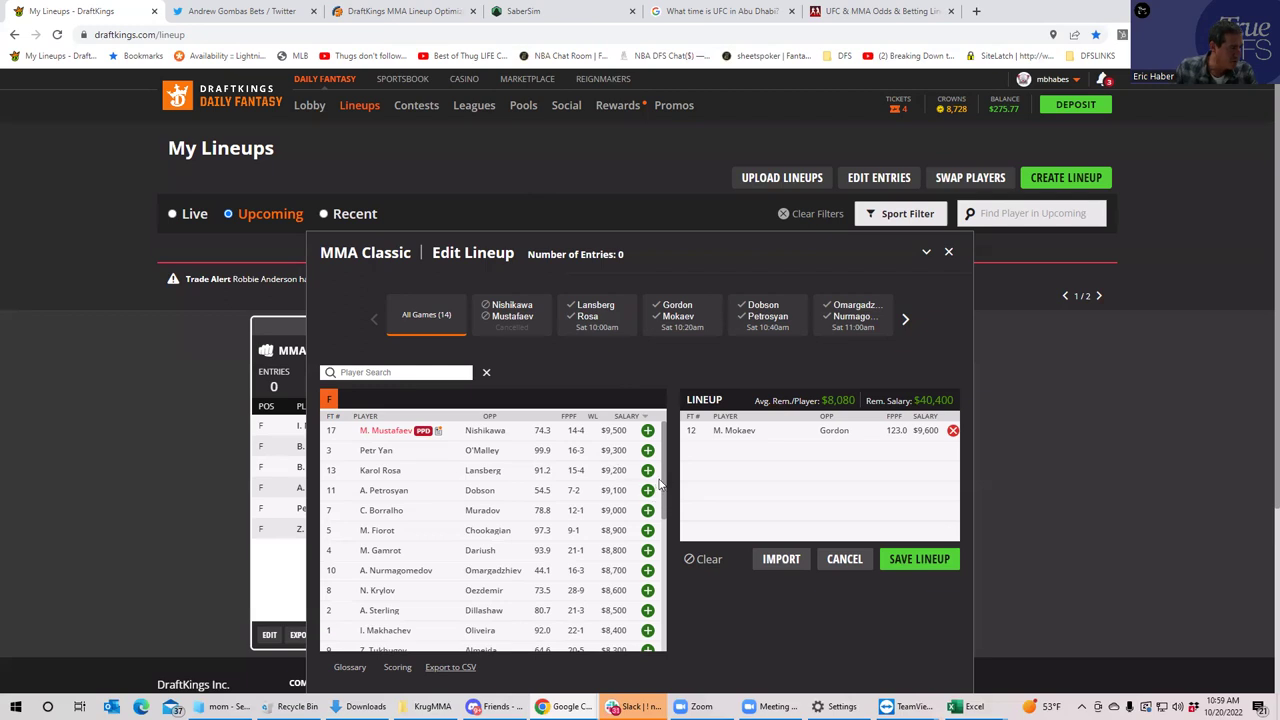
left_click(329, 417)
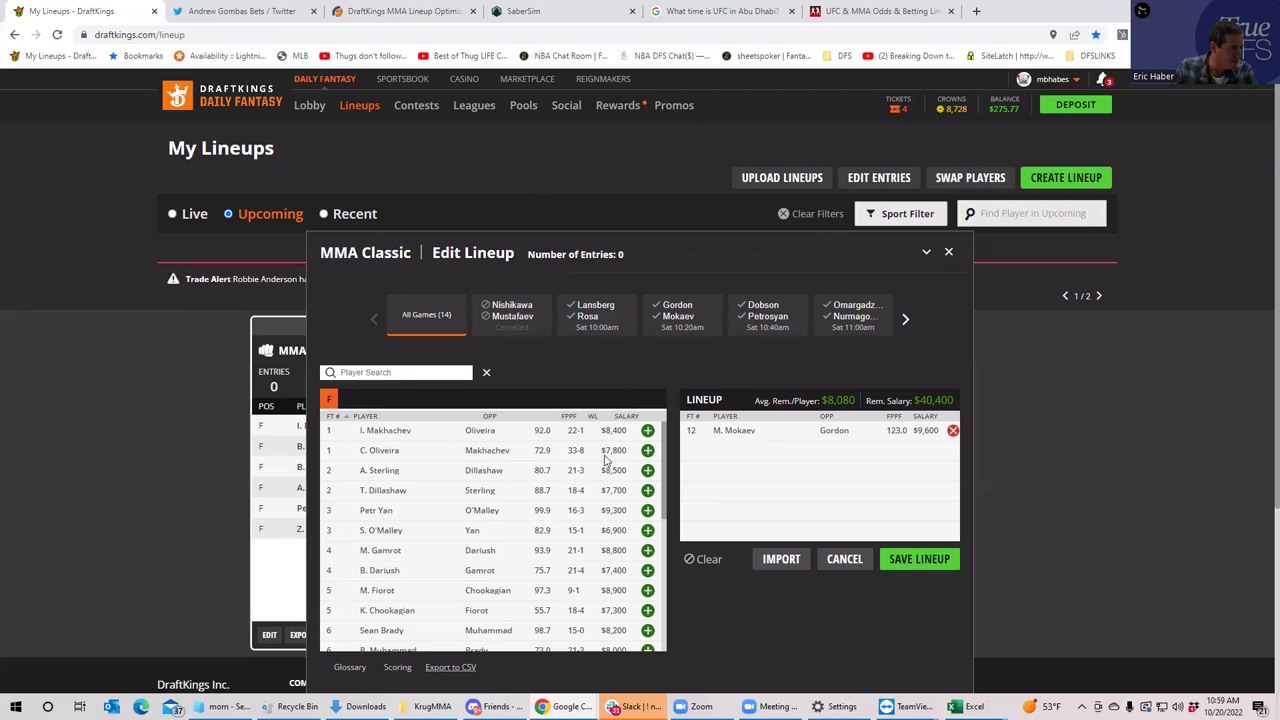
left_click(647, 450)
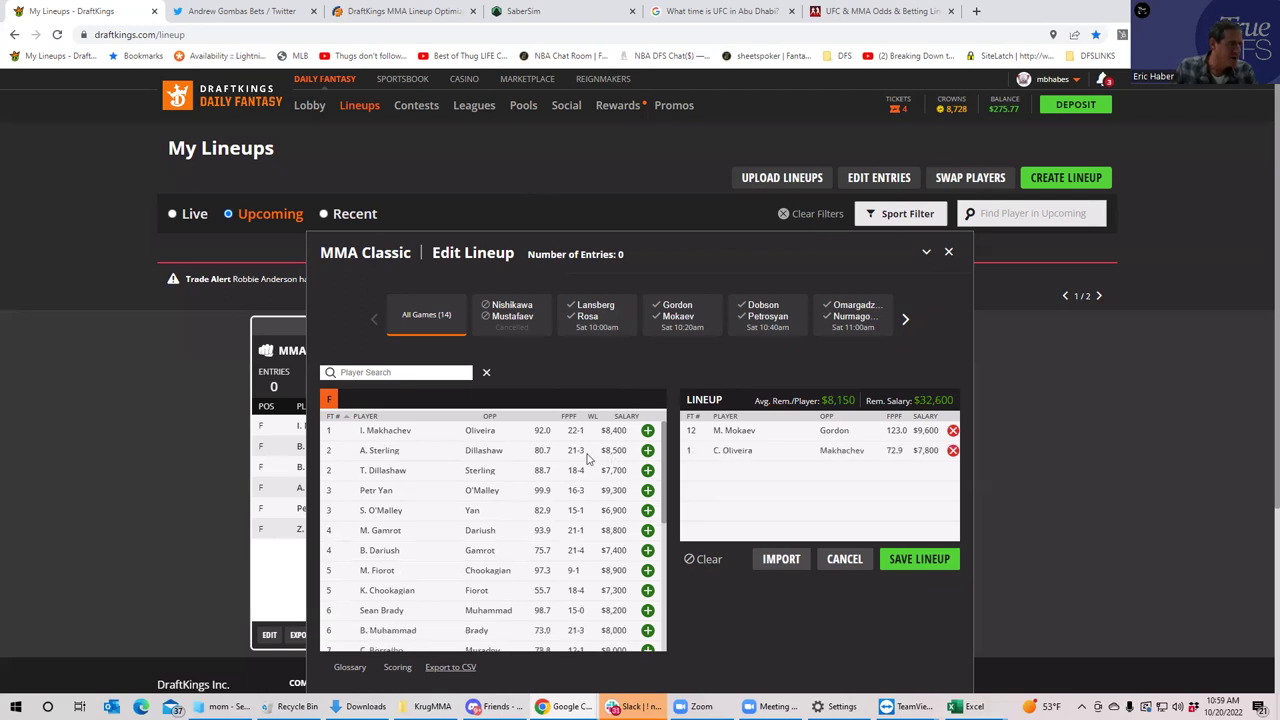
left_click(646, 473)
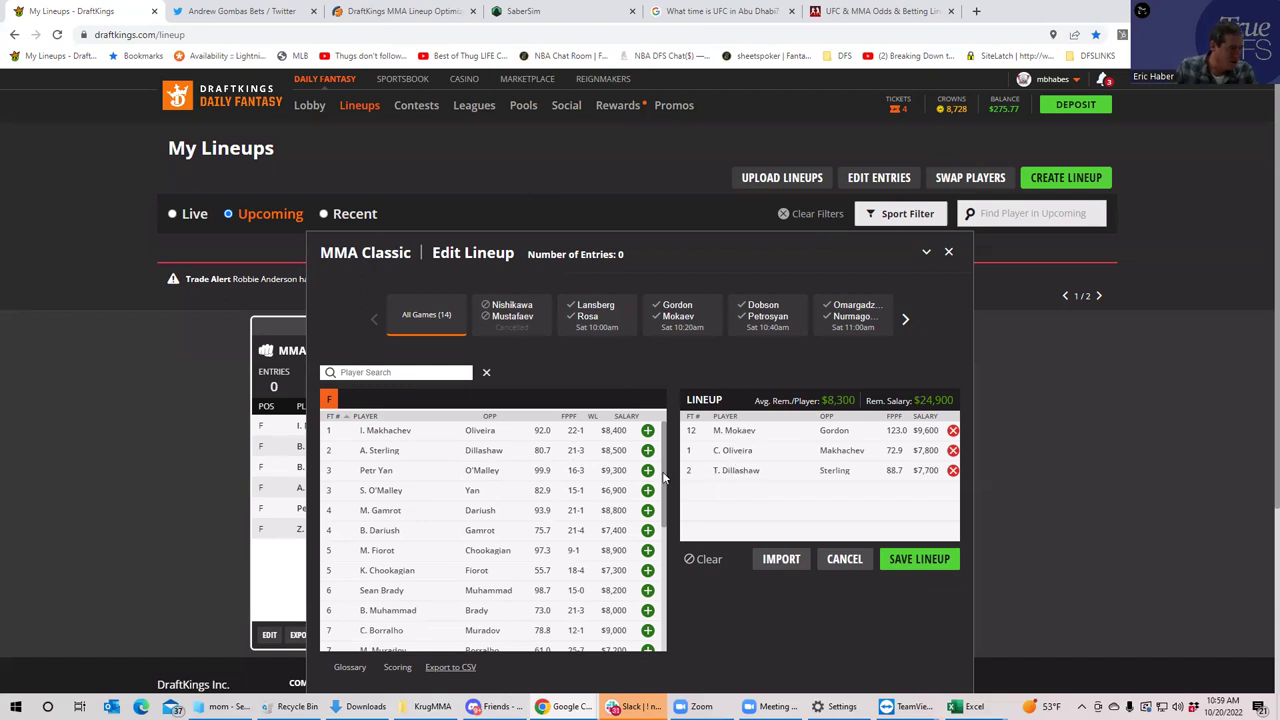
- Sort the player pool by salary from highest to lowest again and add C. Borralho to the lineup
scroll(660, 490, "down", 1)
scroll(660, 490, "down", 1)
scroll(650, 470, "up", 3)
left_click(625, 417)
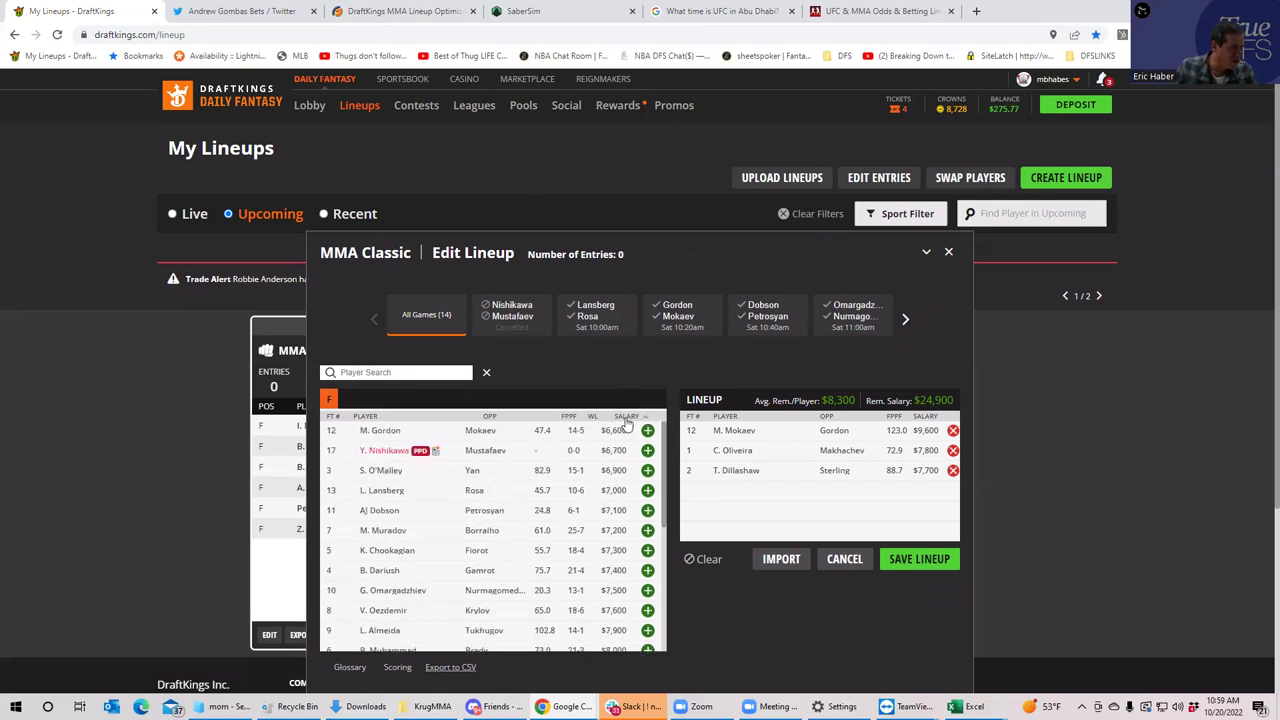
left_click(626, 418)
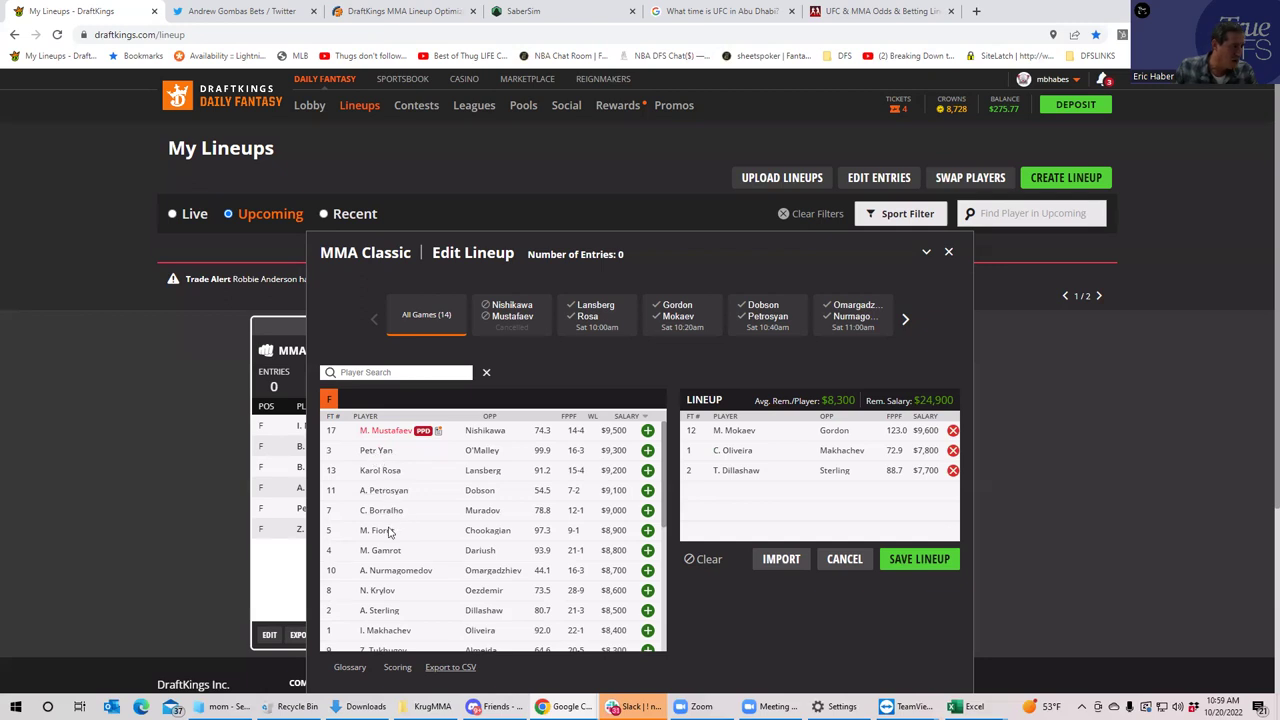
left_click(647, 510)
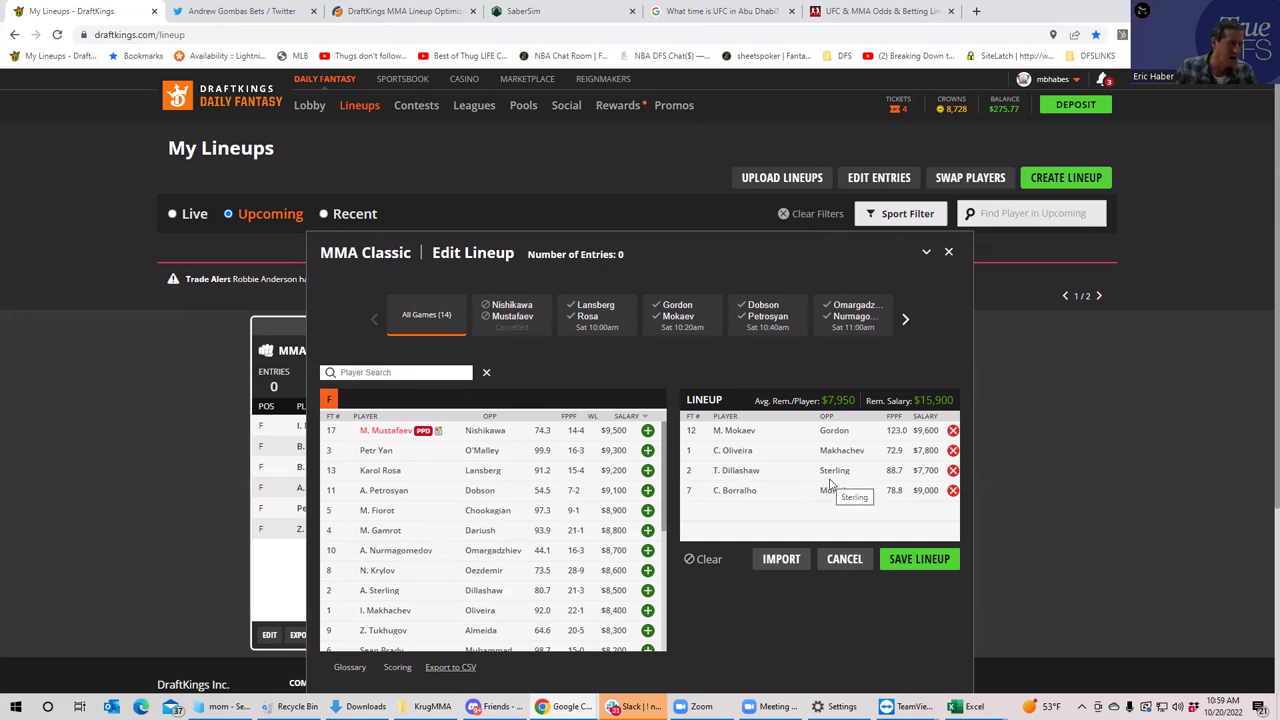
- Remove Borralho, Dillashaw, Oliveira and Mokaev from the lineup
left_click(953, 490)
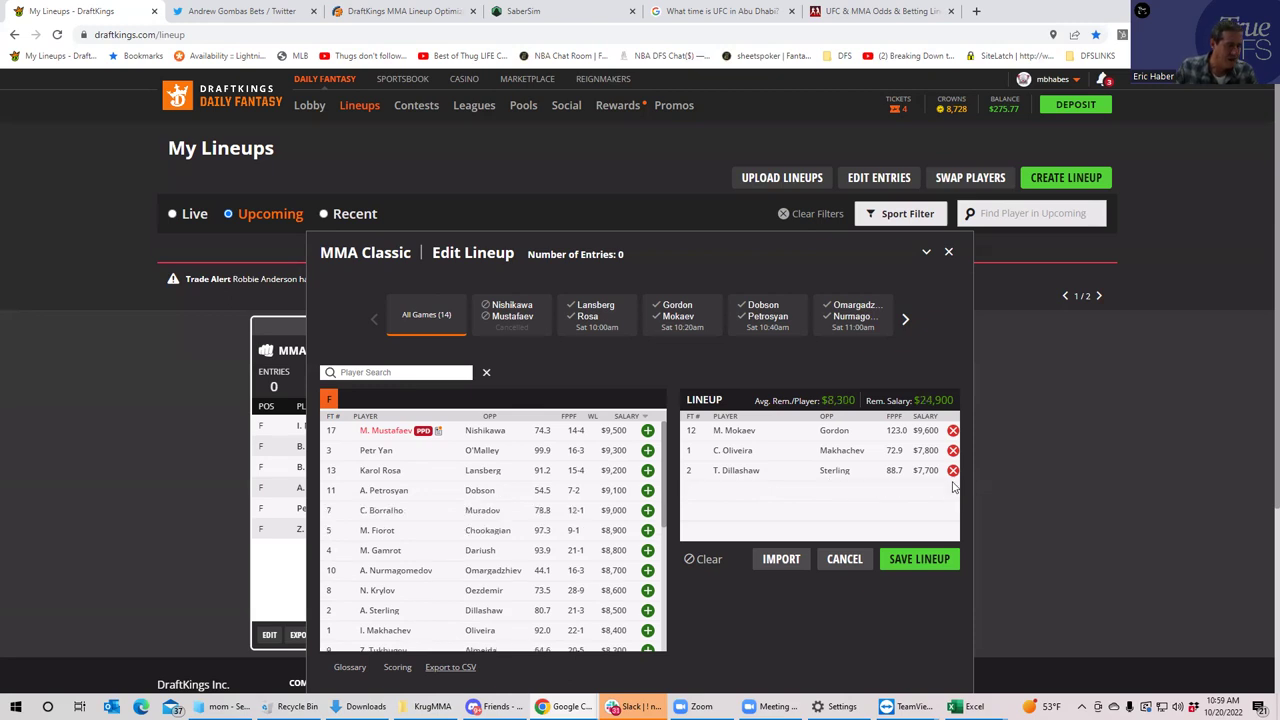
left_click(953, 470)
left_click(953, 450)
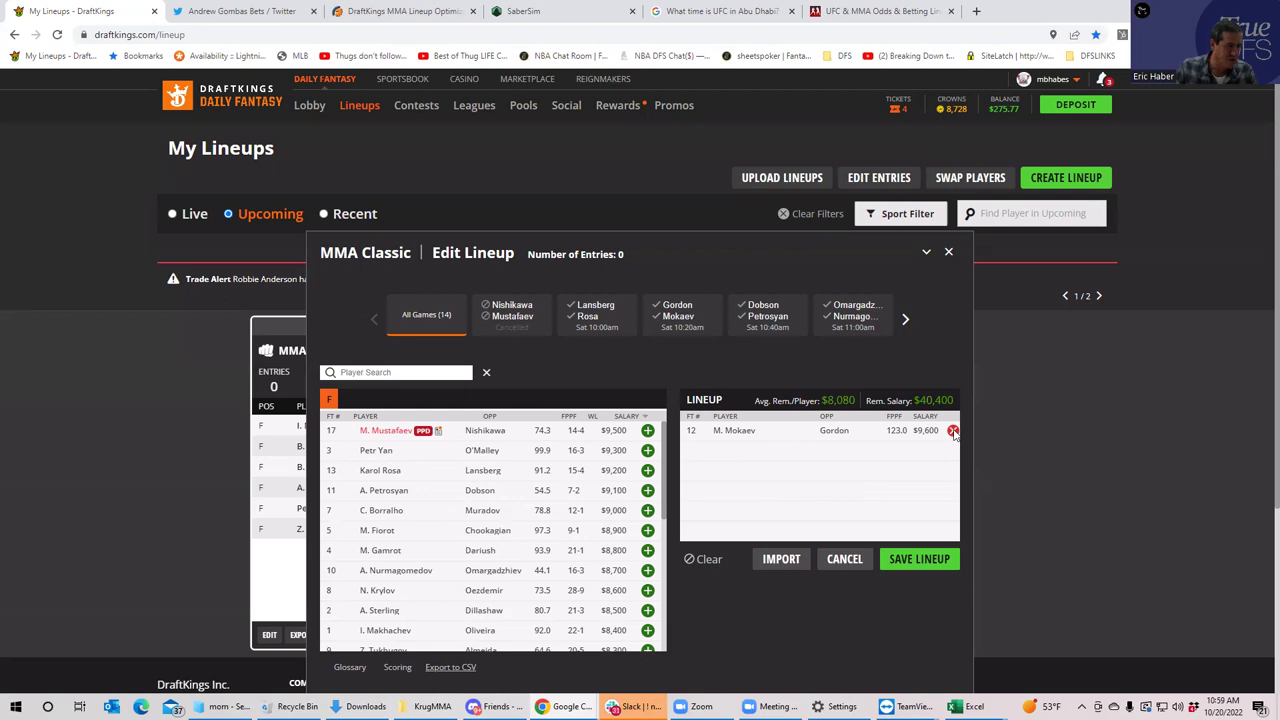
left_click(953, 431)
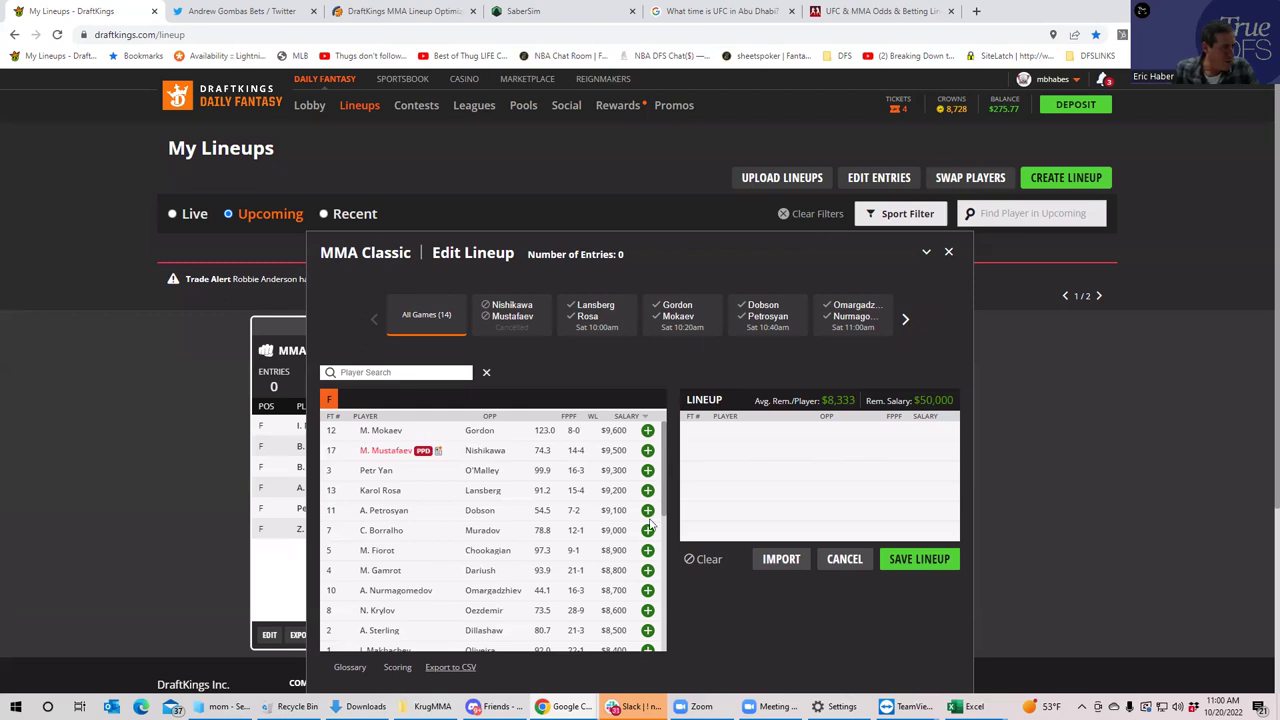
- Review the fighters' salaries across the whole player pool, from the most expensive to the cheapest
scroll(662, 519, "down", 1)
scroll(662, 519, "down", 5)
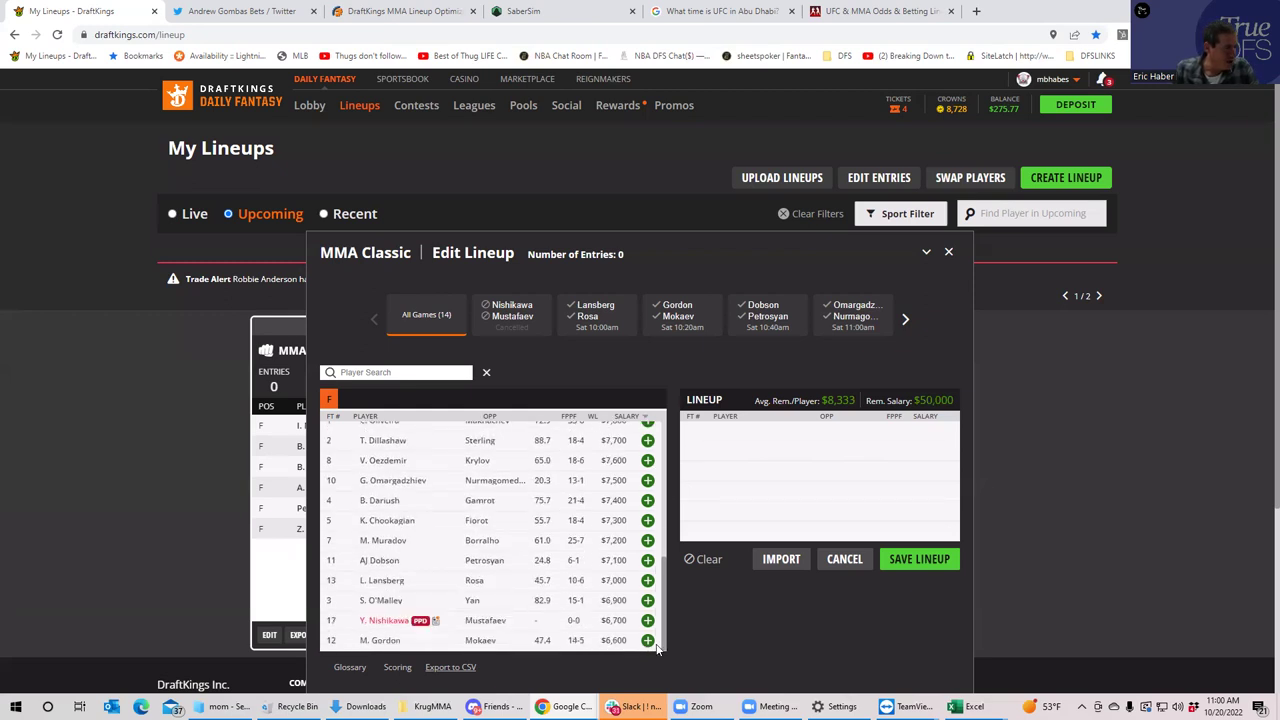
scroll(662, 450, "up", 5)
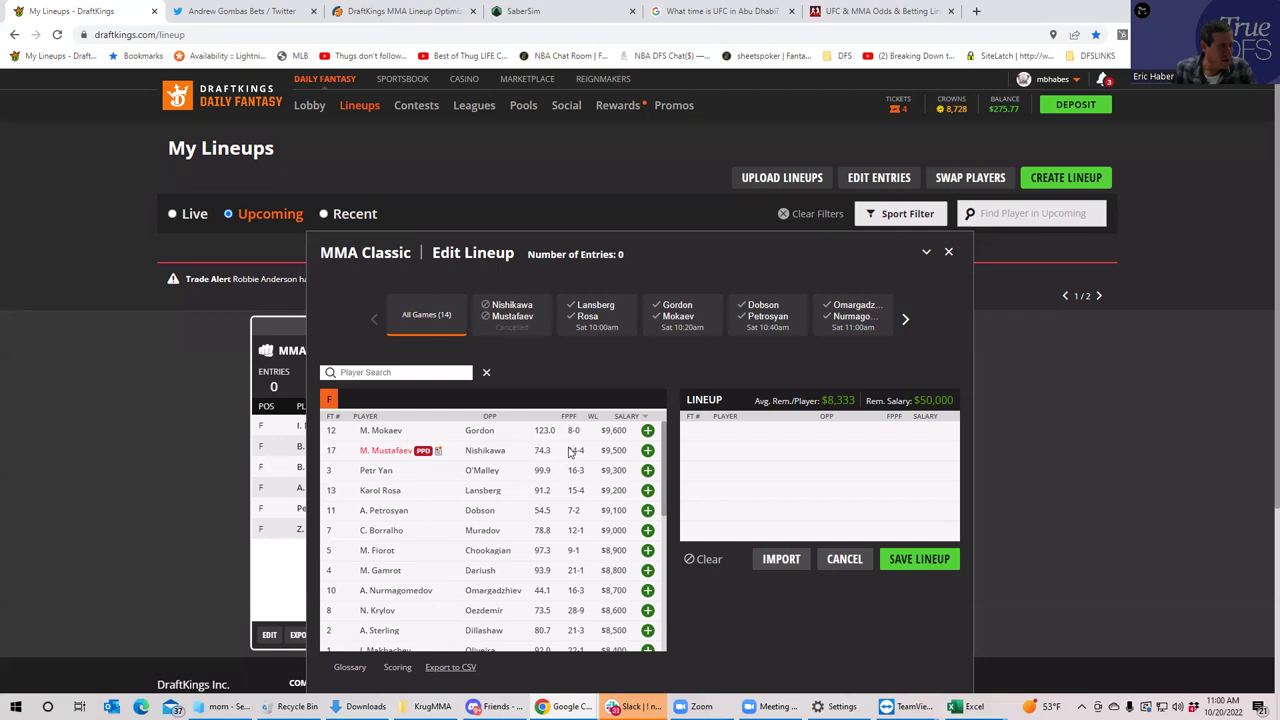
scroll(658, 537, "down", 1)
scroll(658, 537, "down", 2)
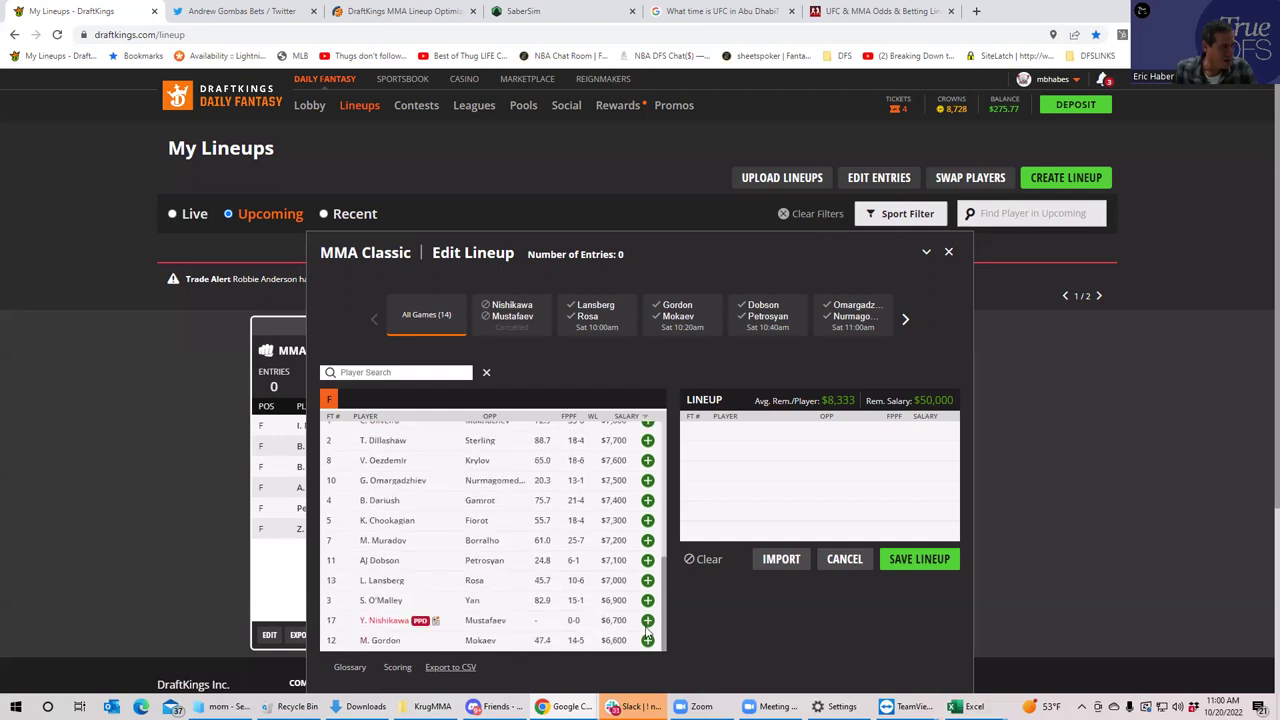
scroll(655, 520, "up", 3)
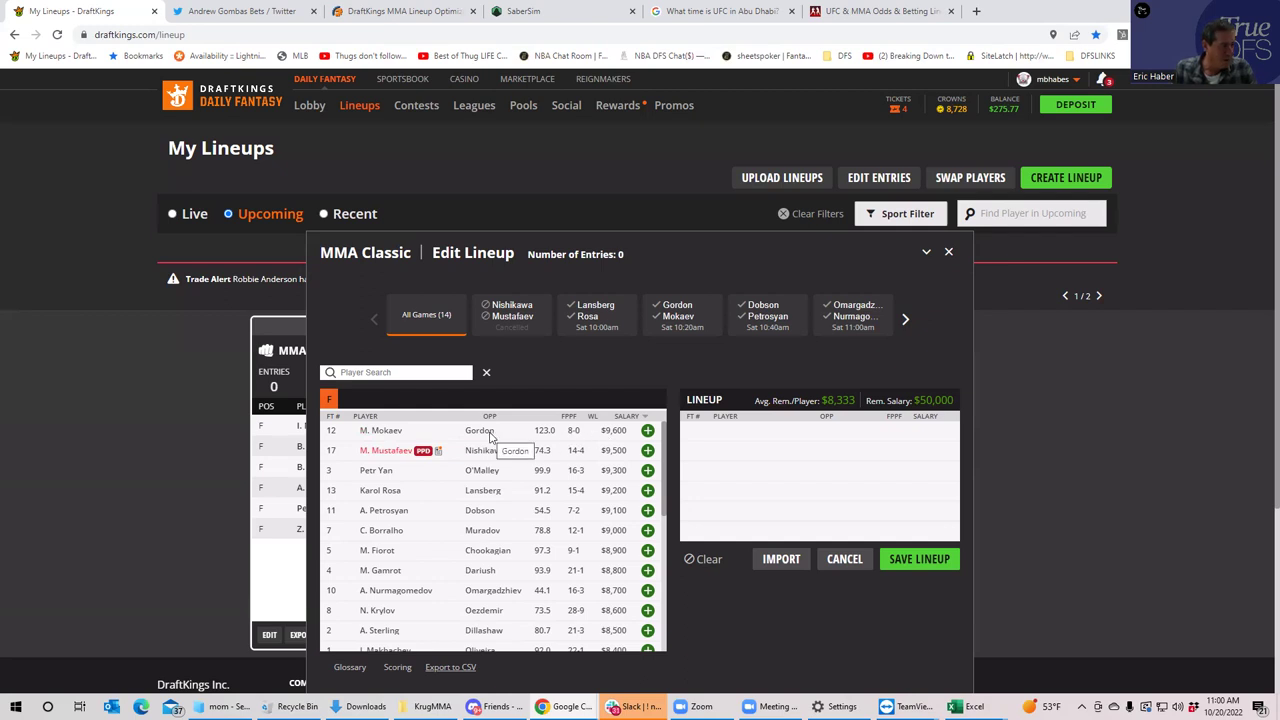
scroll(668, 465, "down", 5)
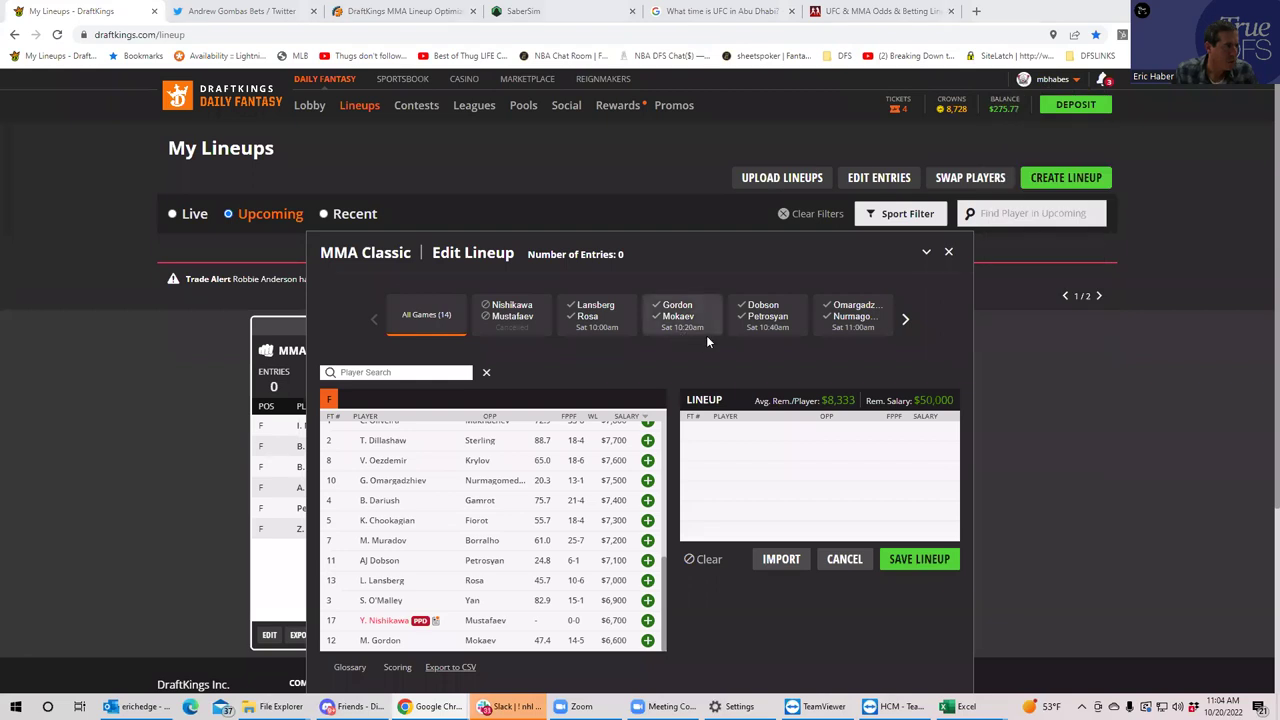
- Filter the player pool to the Dobson vs. Petrosyan fight and close the stray TeamViewer session window
left_click(755, 318)
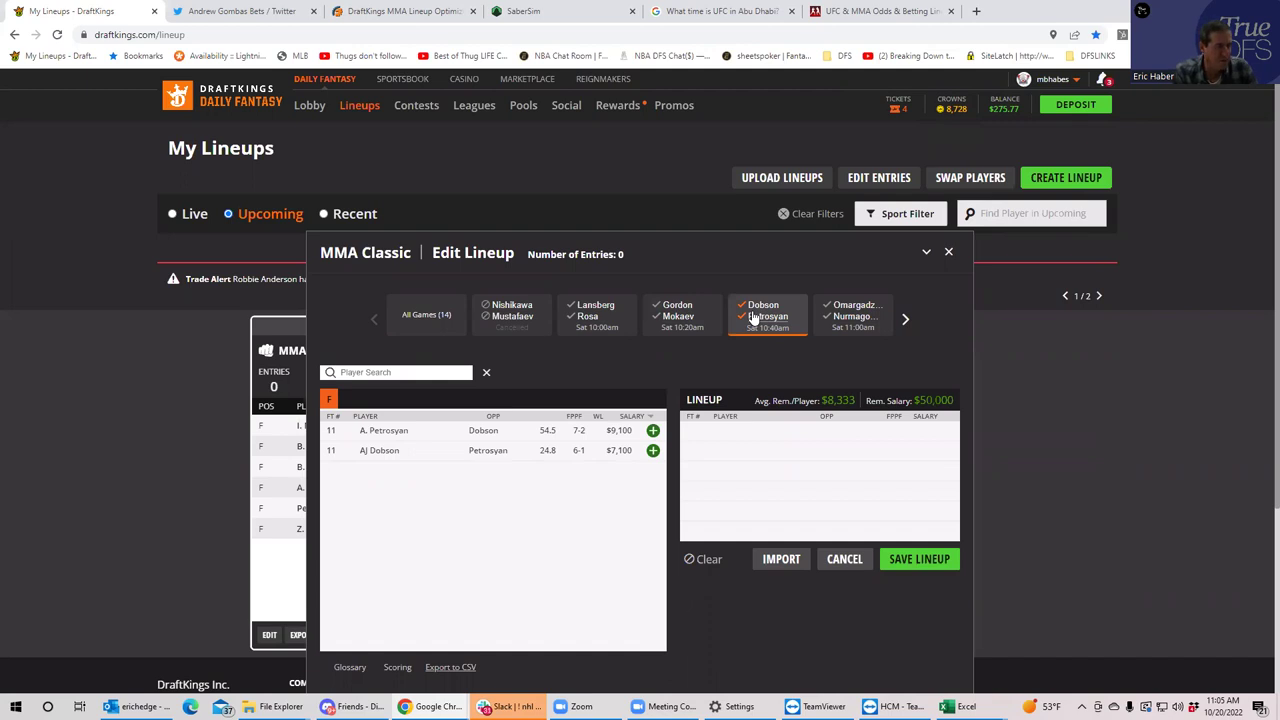
left_click(897, 706)
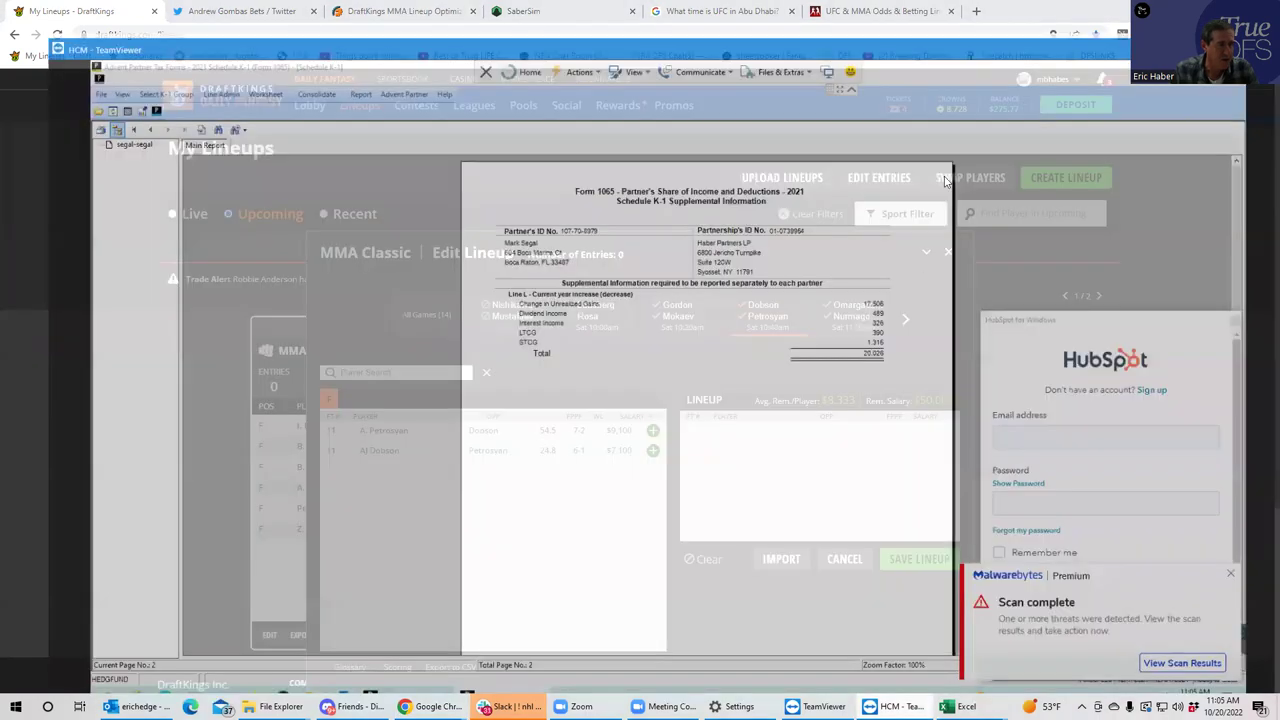
left_click(1165, 10)
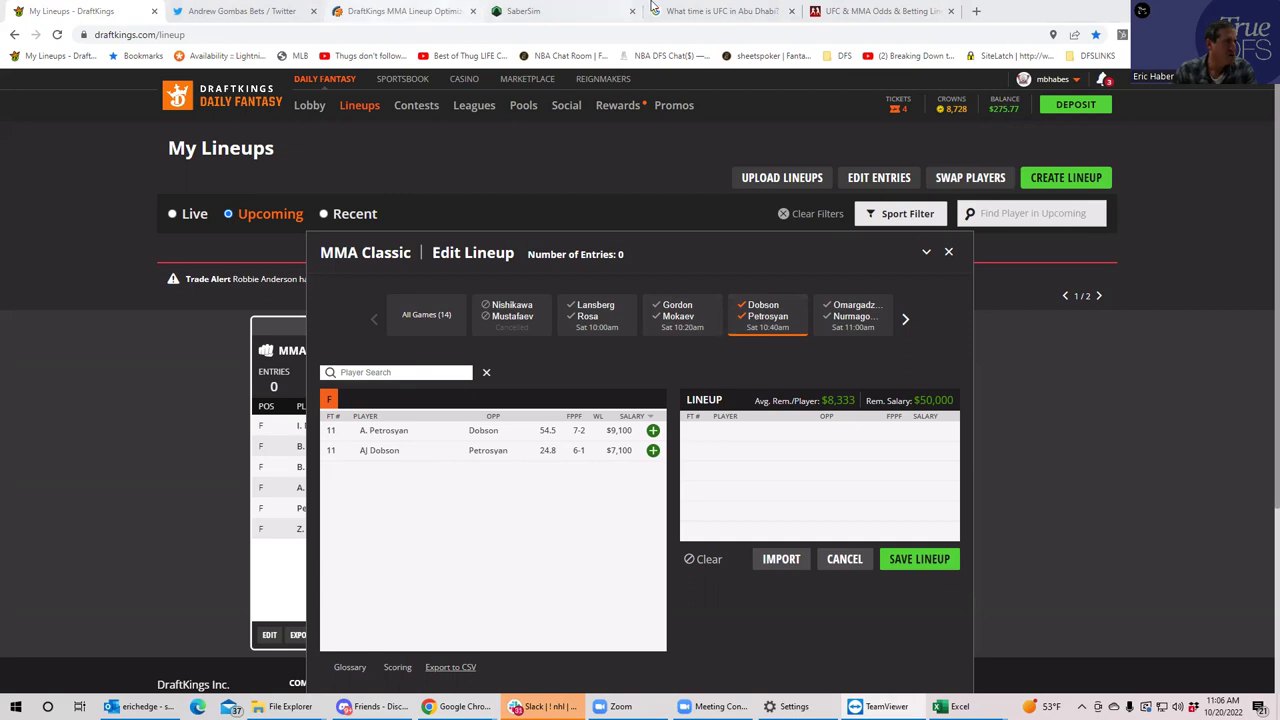
- Check the moneyline odds on the betting odds page, then review Armen Petrosyan's fight log in the DraftKings player pool
left_click(826, 10)
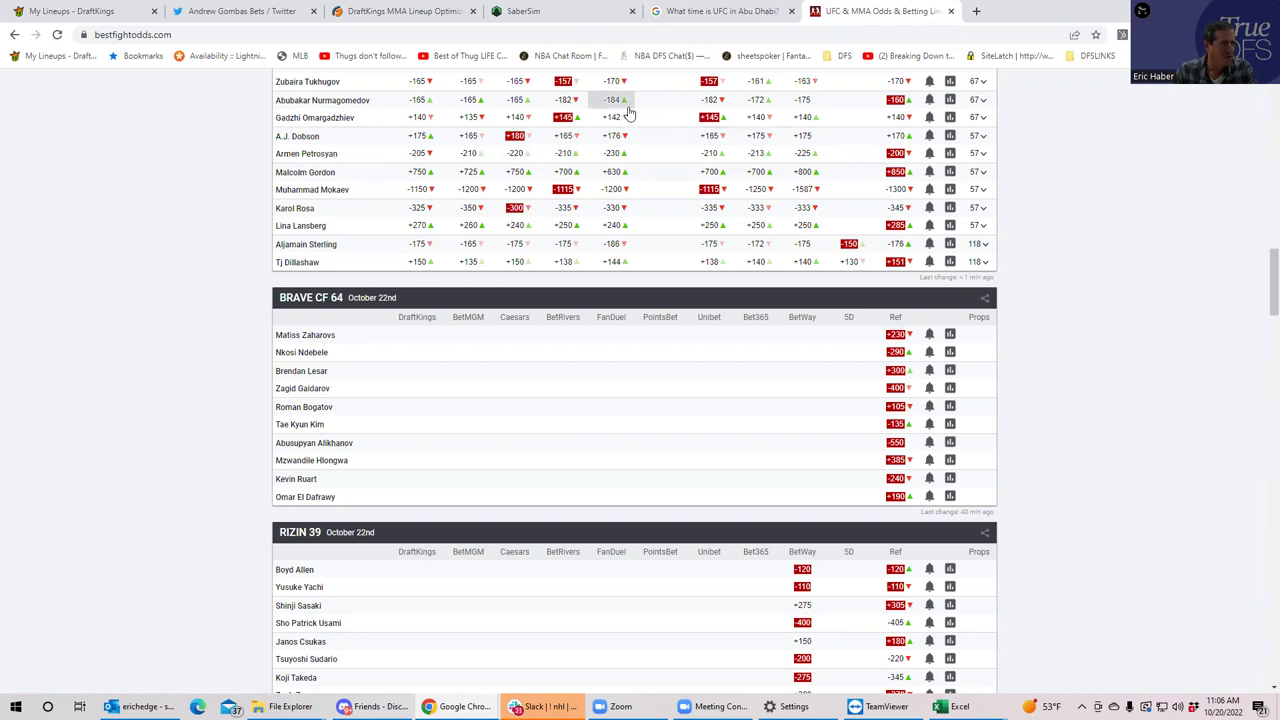
left_click(90, 14)
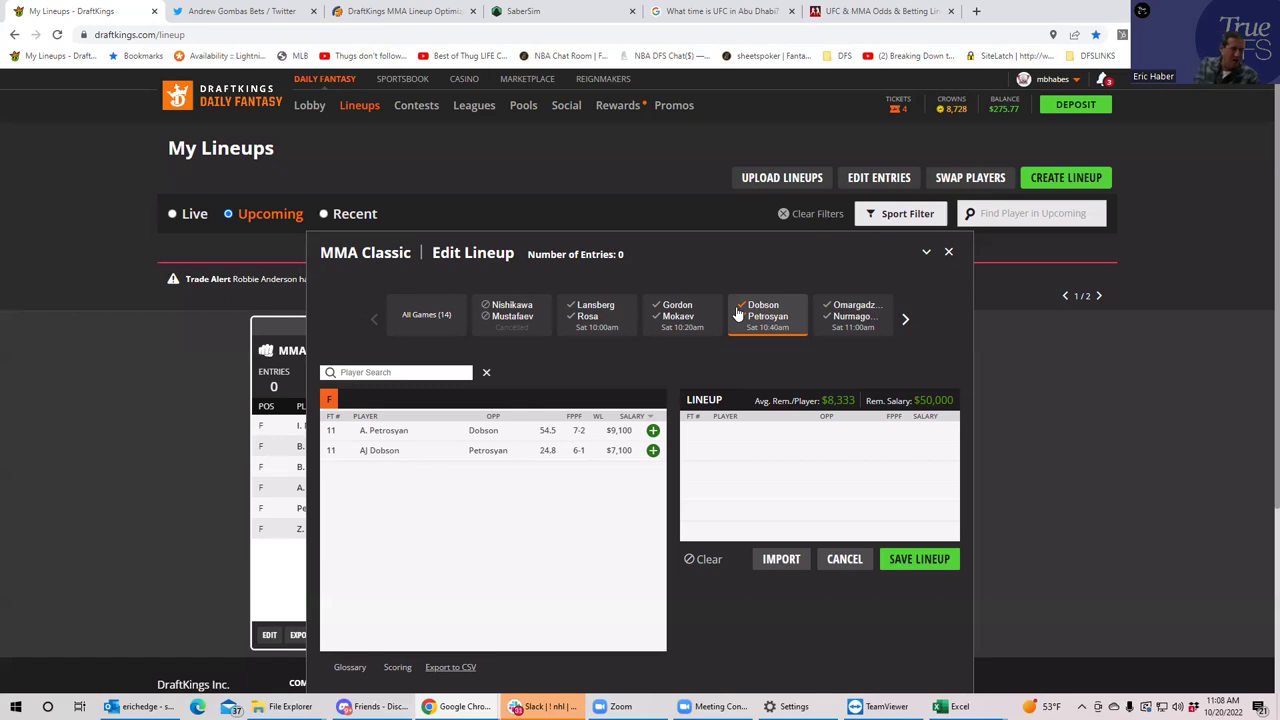
left_click(385, 432)
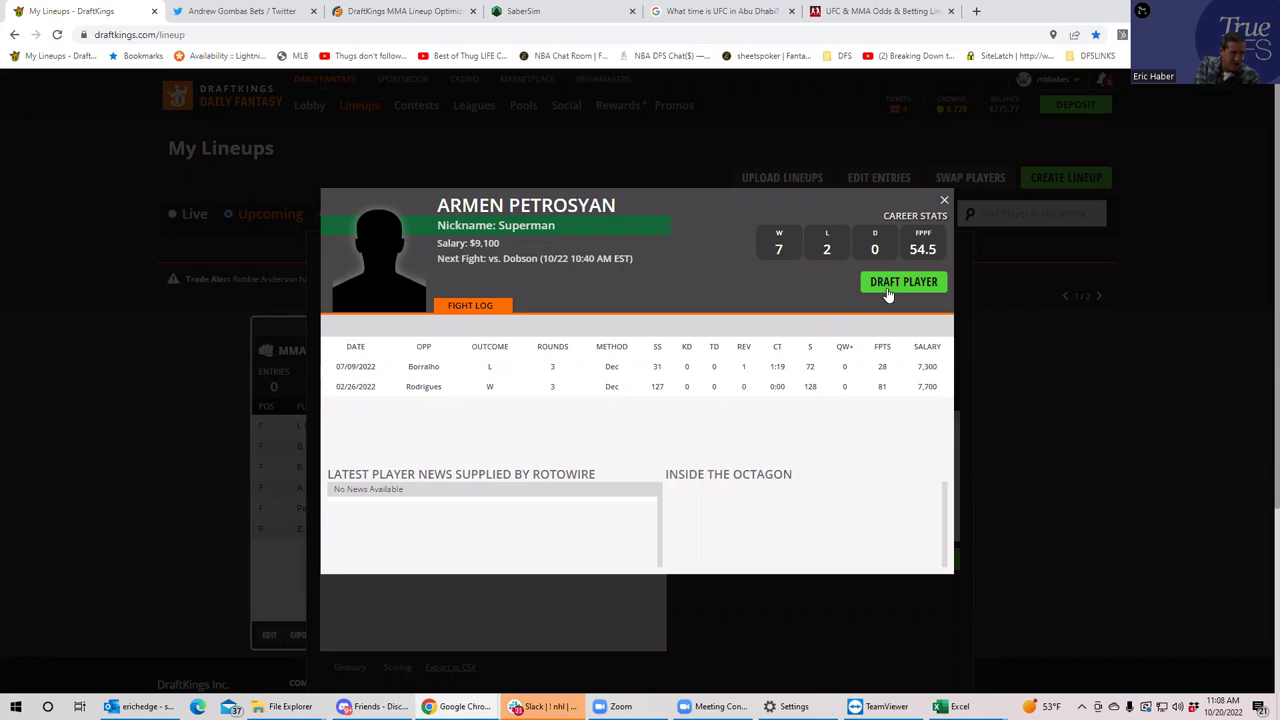
left_click(944, 201)
- Reapply the Dobson vs. Petrosyan fight filter and examine that fight's betting props on the odds page
left_click(745, 314)
left_click(749, 314)
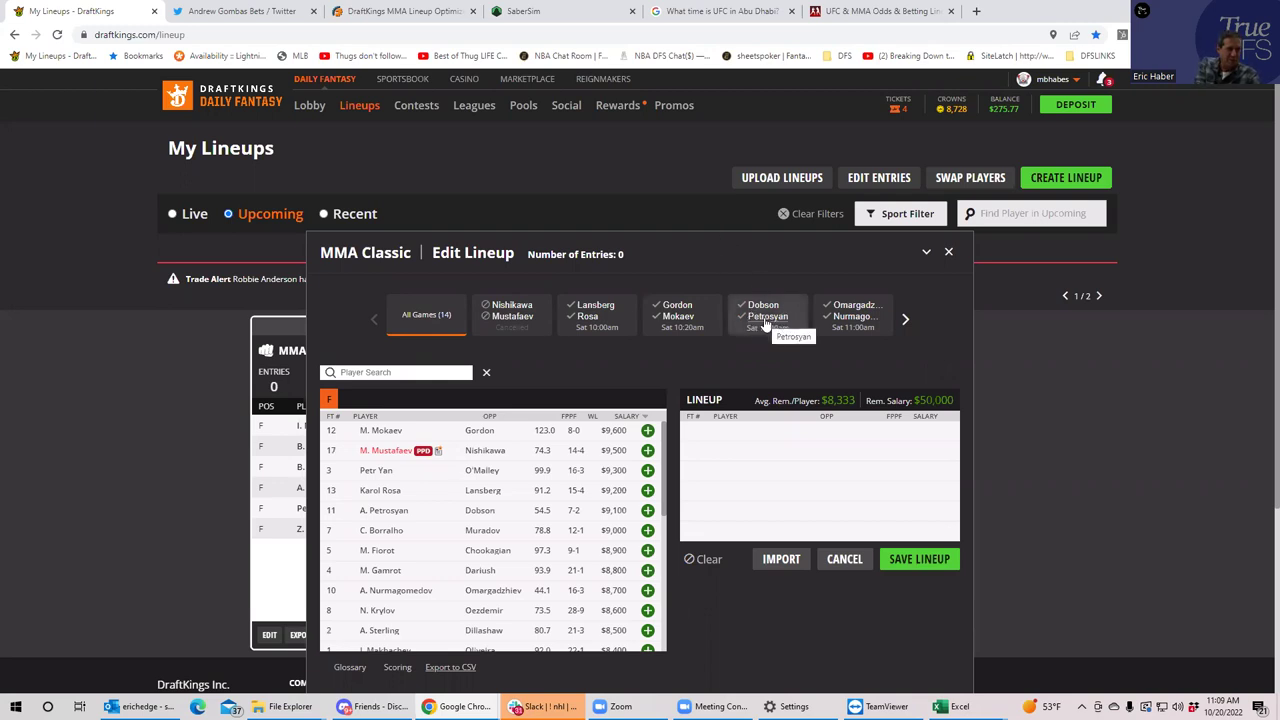
left_click(763, 310)
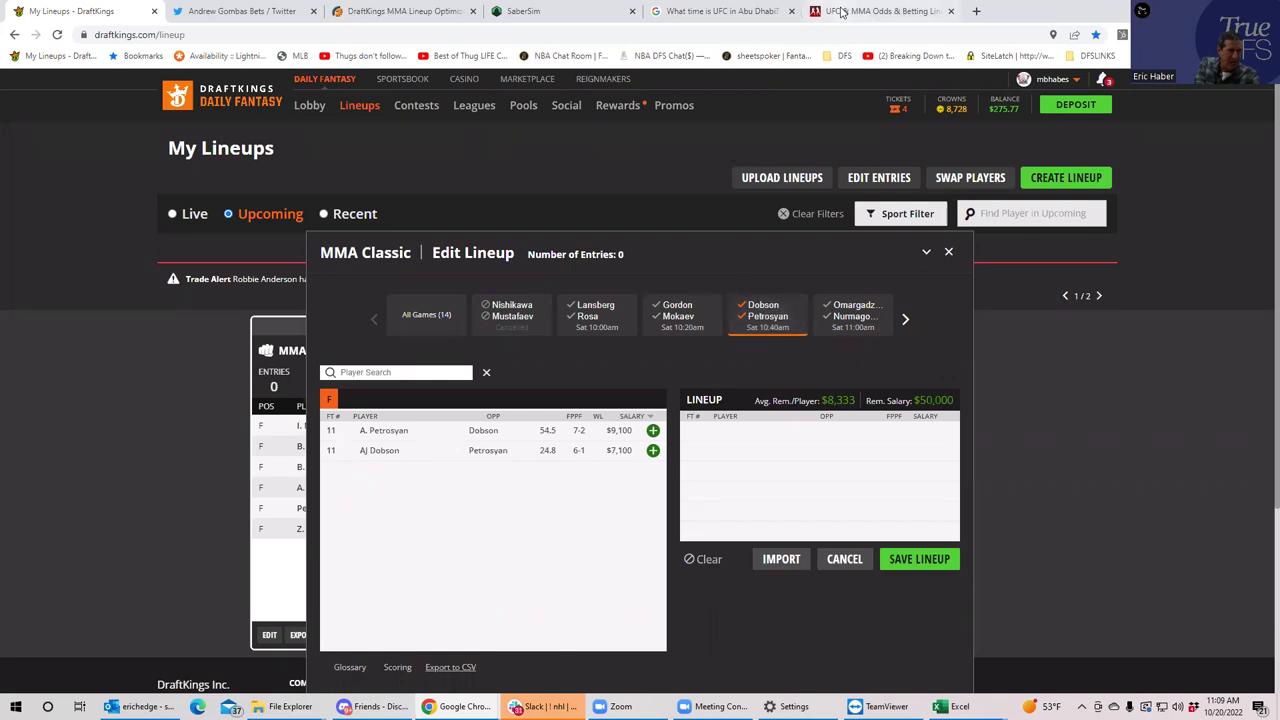
left_click(838, 12)
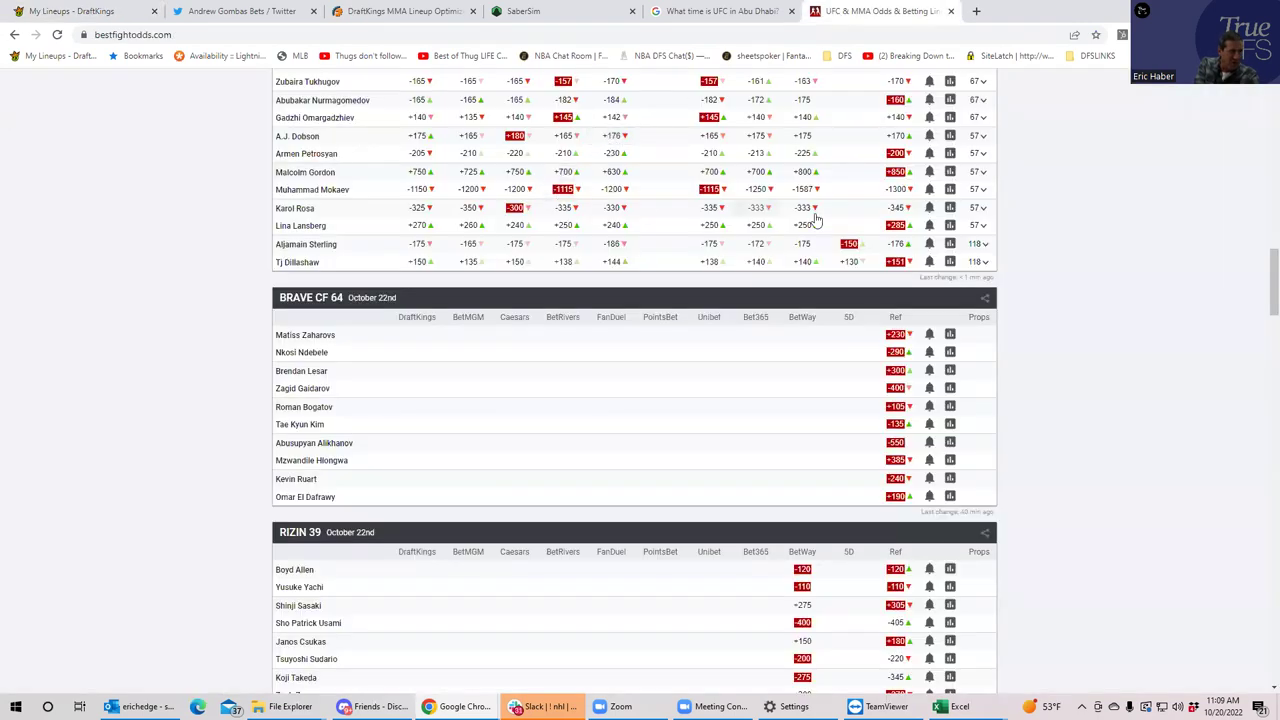
left_click(981, 155)
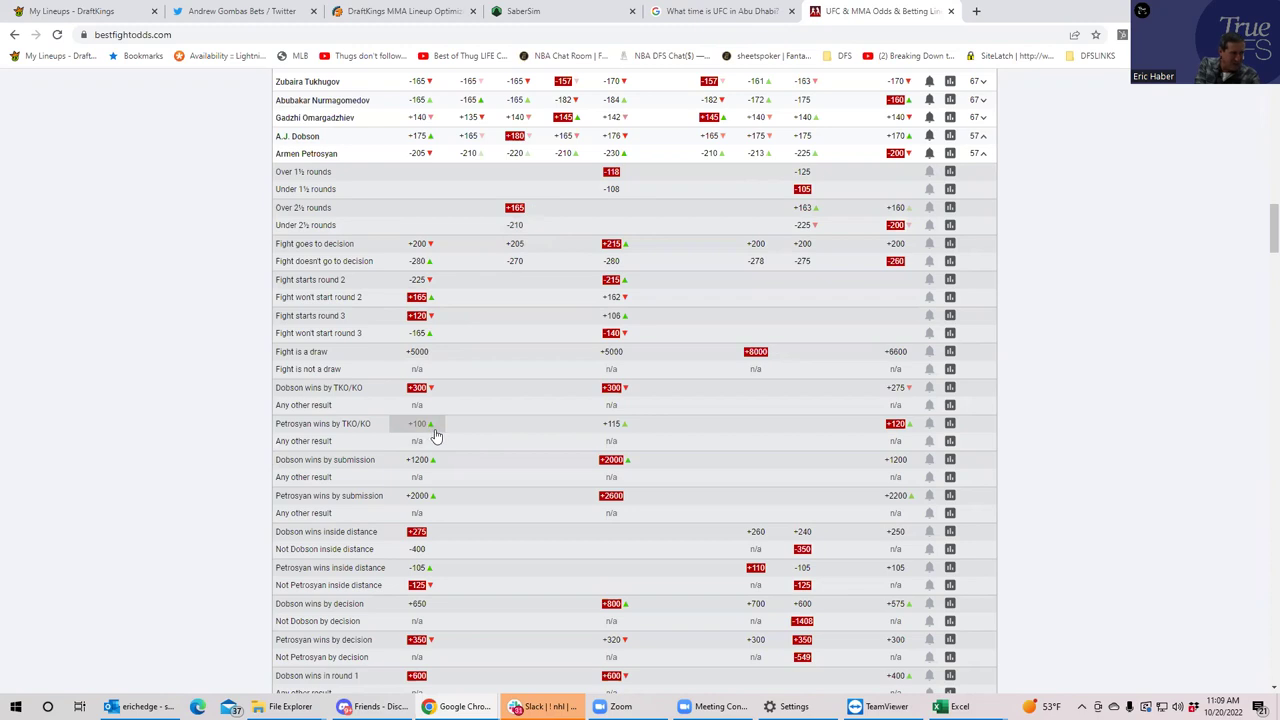
left_click(983, 155)
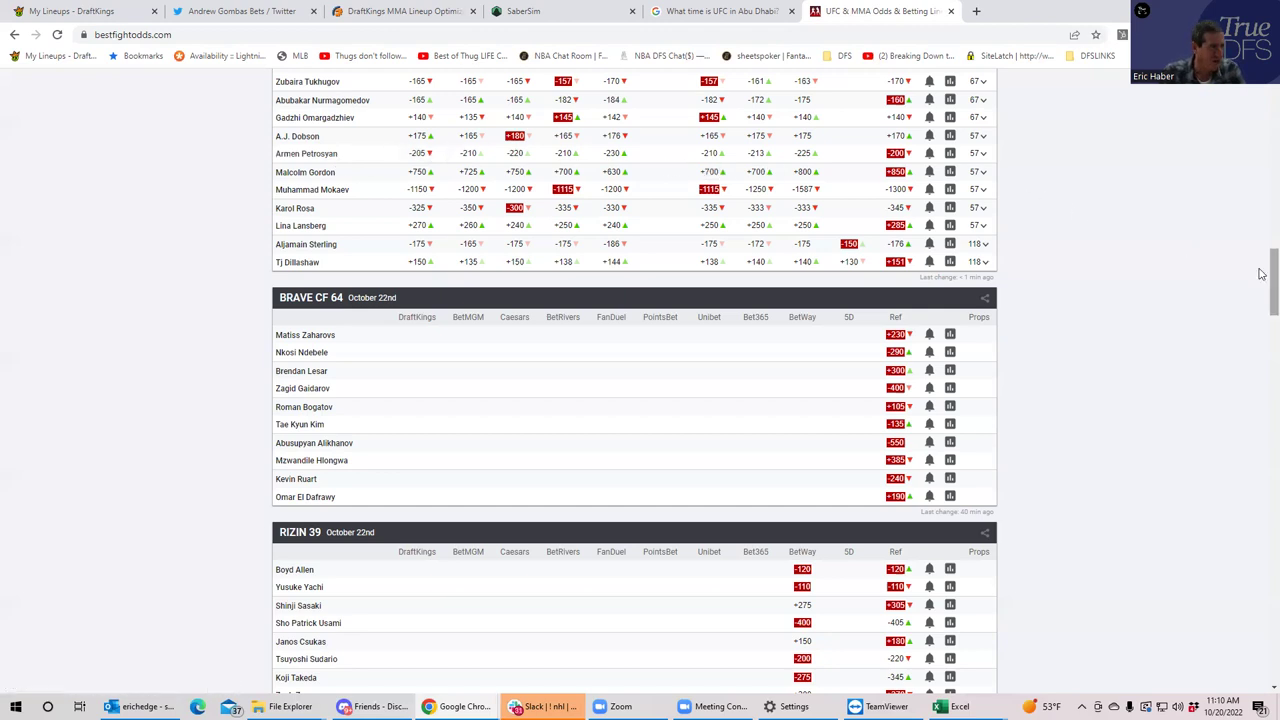
scroll(1262, 274, "up", 2)
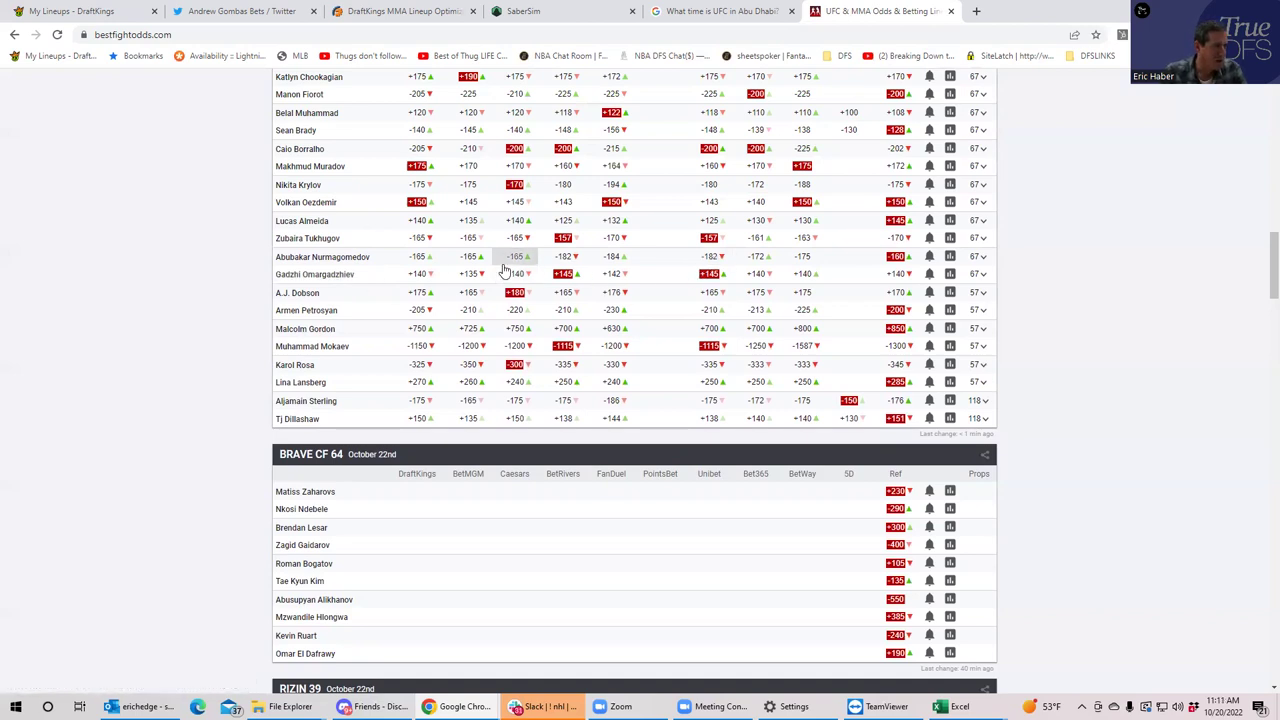
- Show all games in the DraftKings player pool again and sort the fighters by fight number
left_click(105, 12)
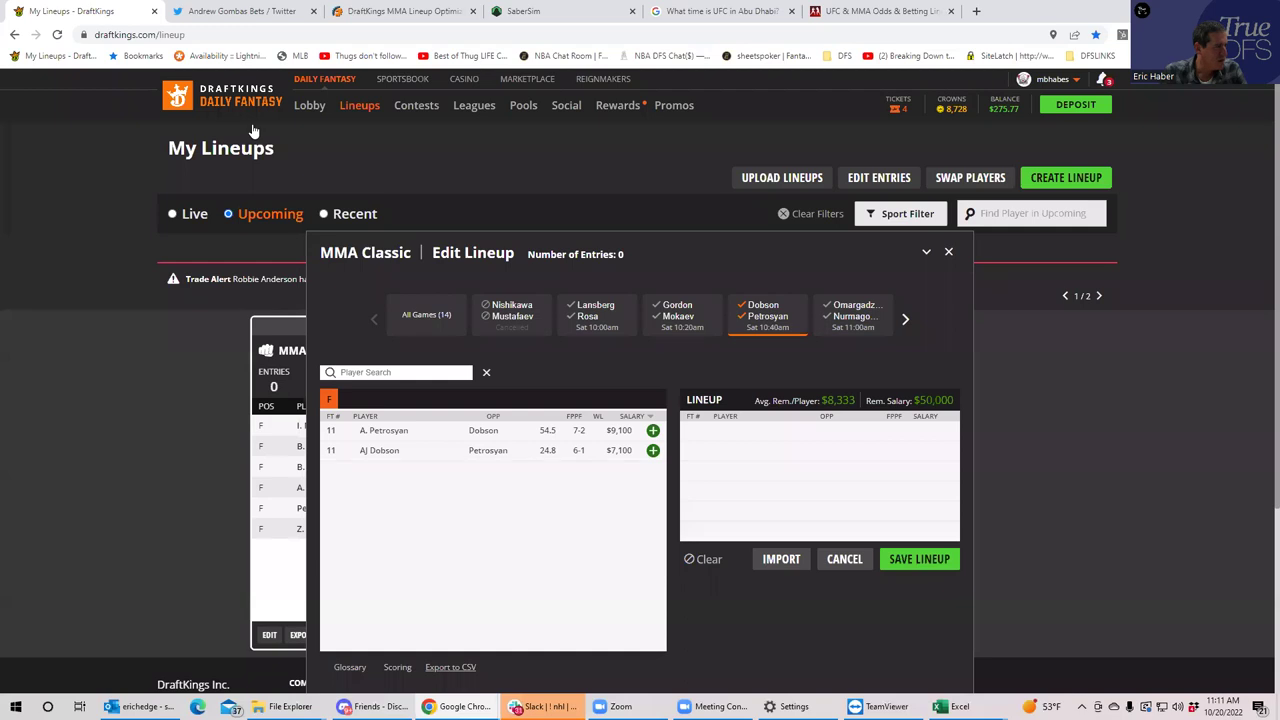
left_click(752, 320)
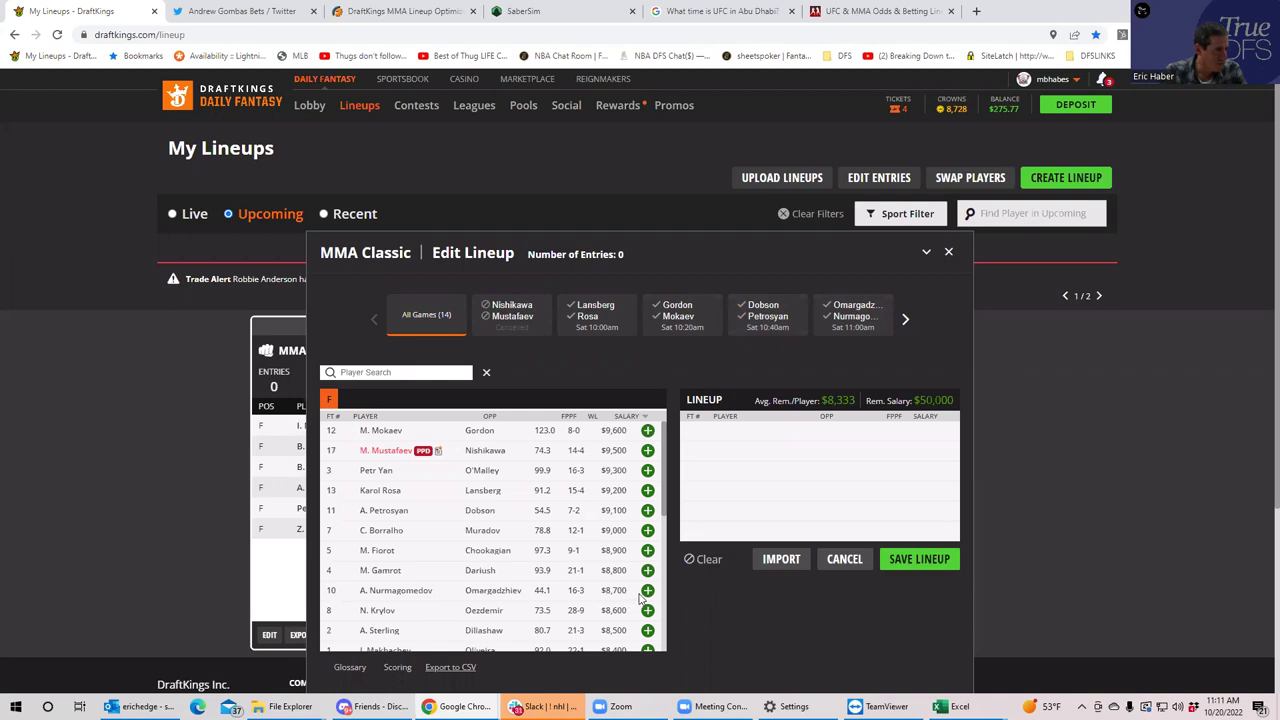
left_click(332, 418)
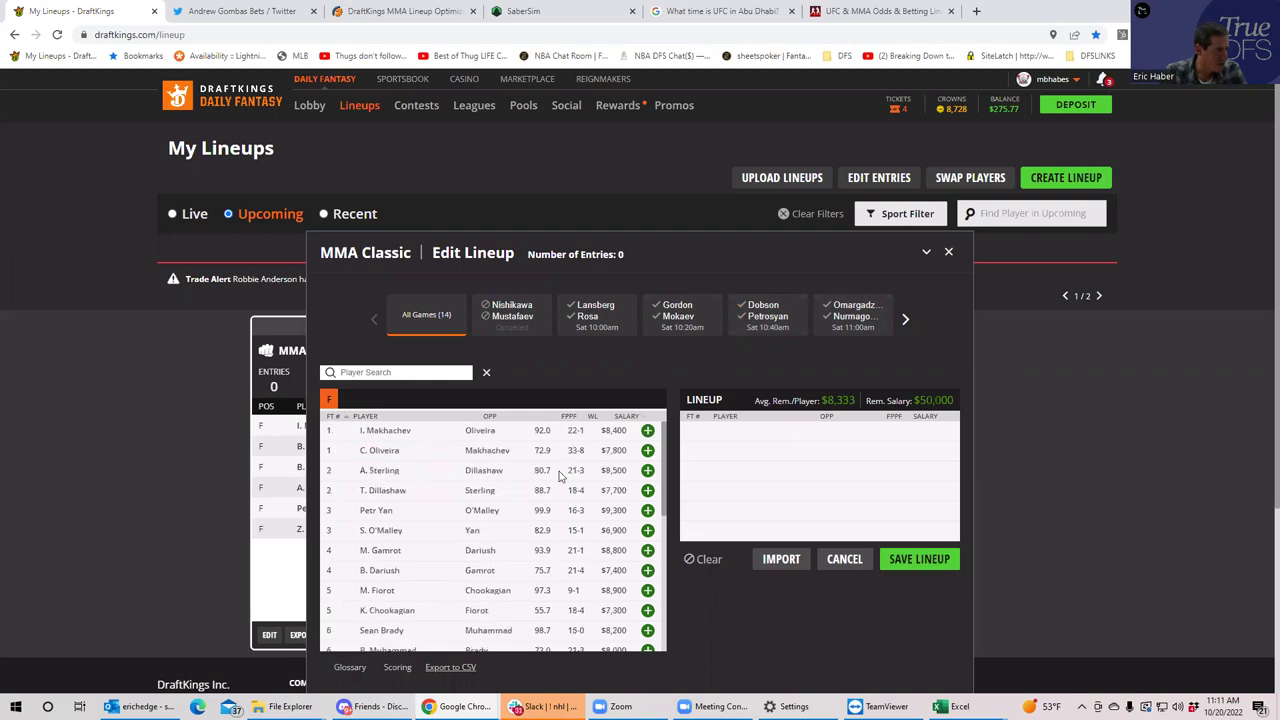
left_click_drag(663, 505, 654, 583)
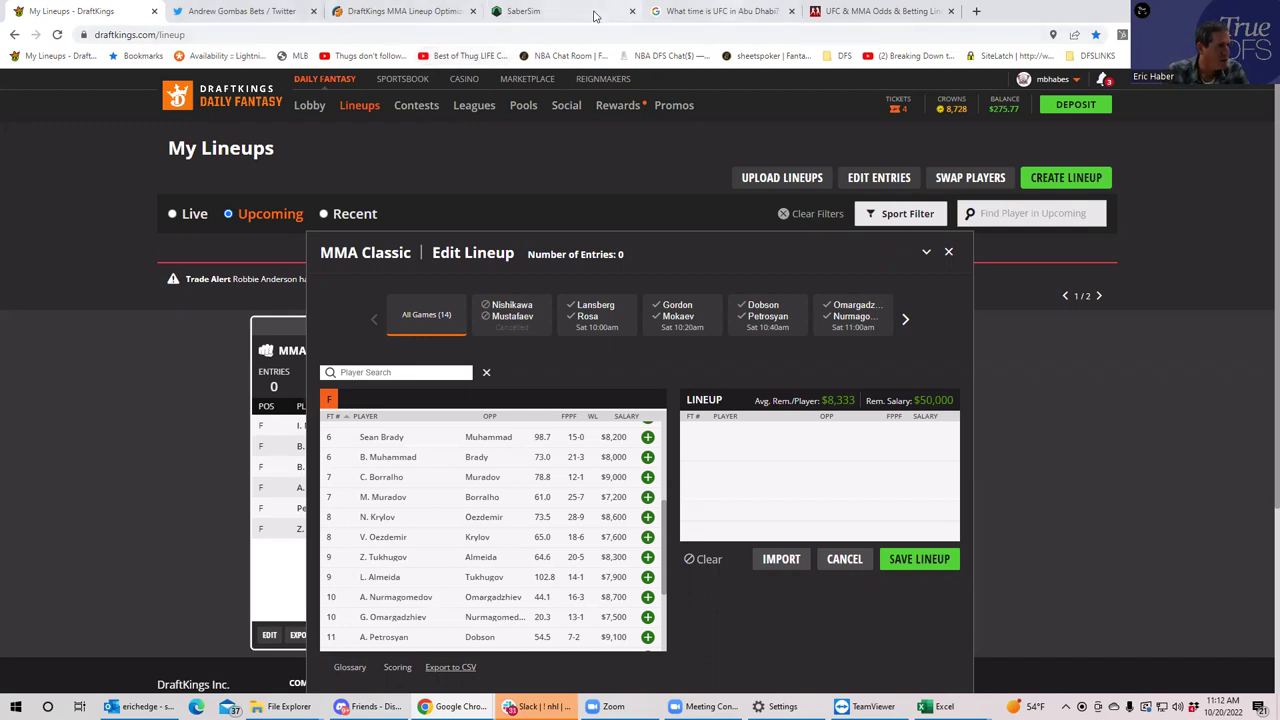
- Examine the betting props for the Nurmagomedov vs. Omargadzhiev fight on the odds page and collapse them again
left_click(852, 12)
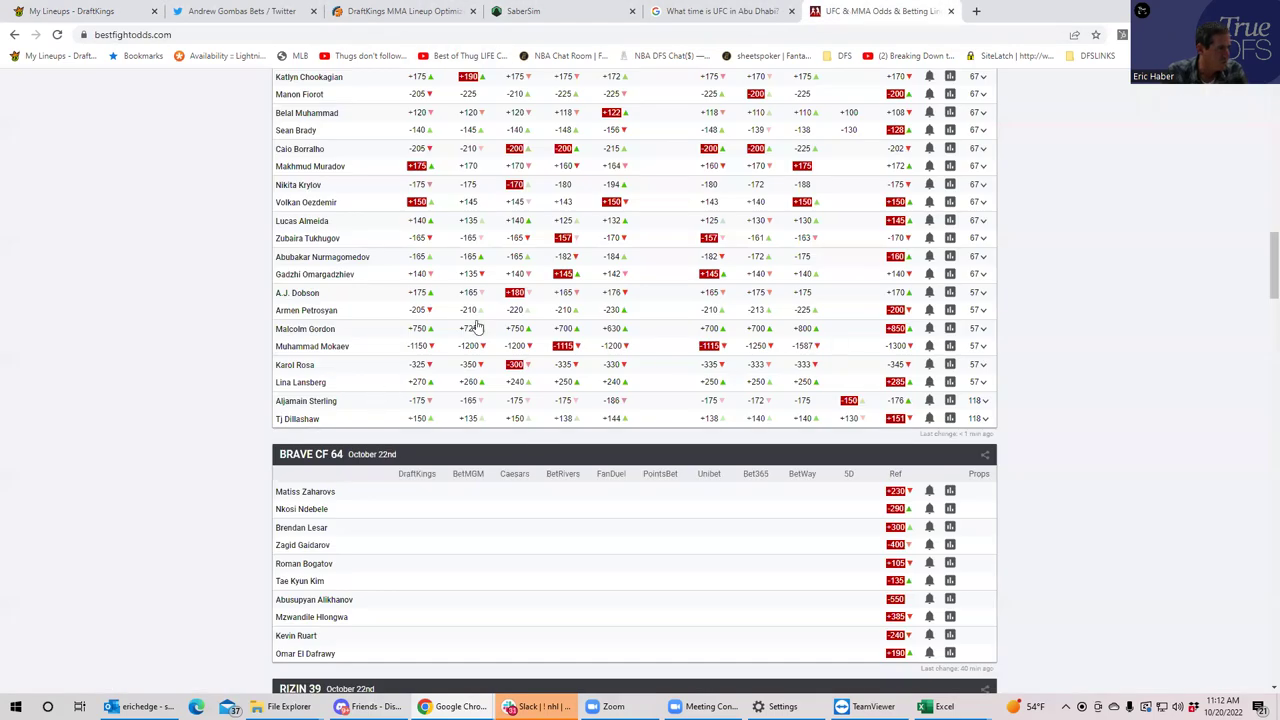
left_click(984, 262)
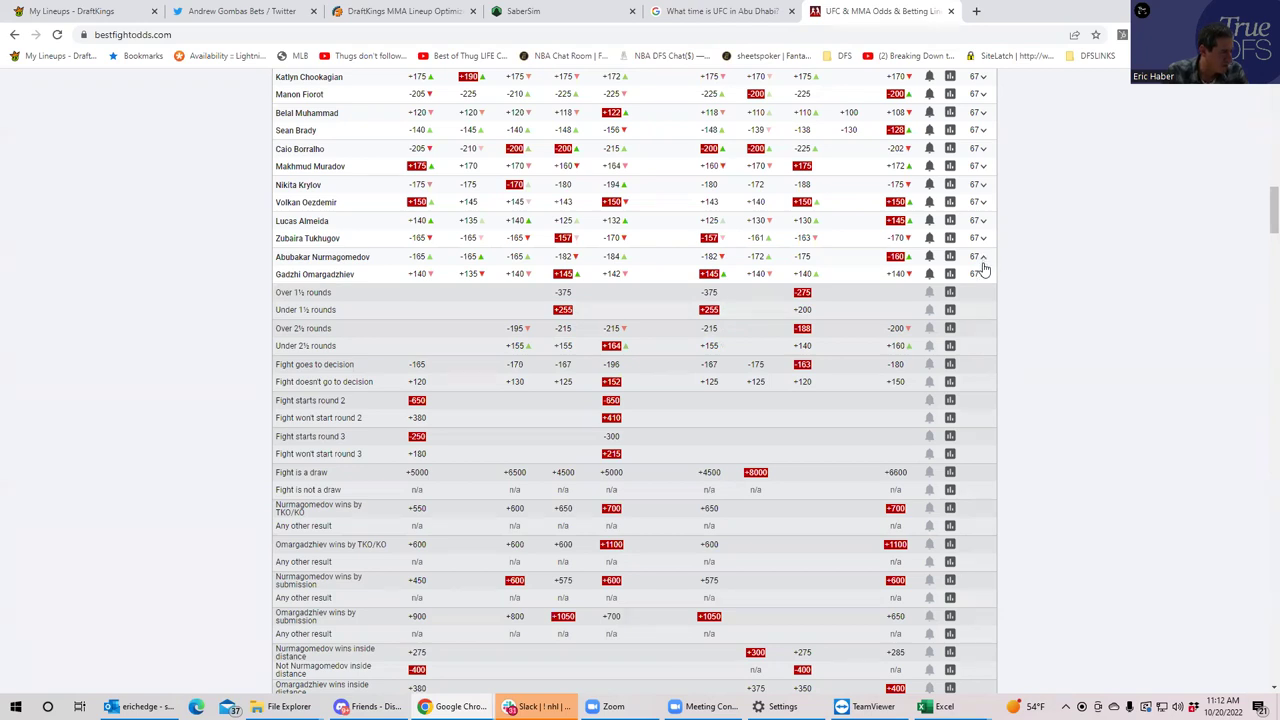
left_click(983, 266)
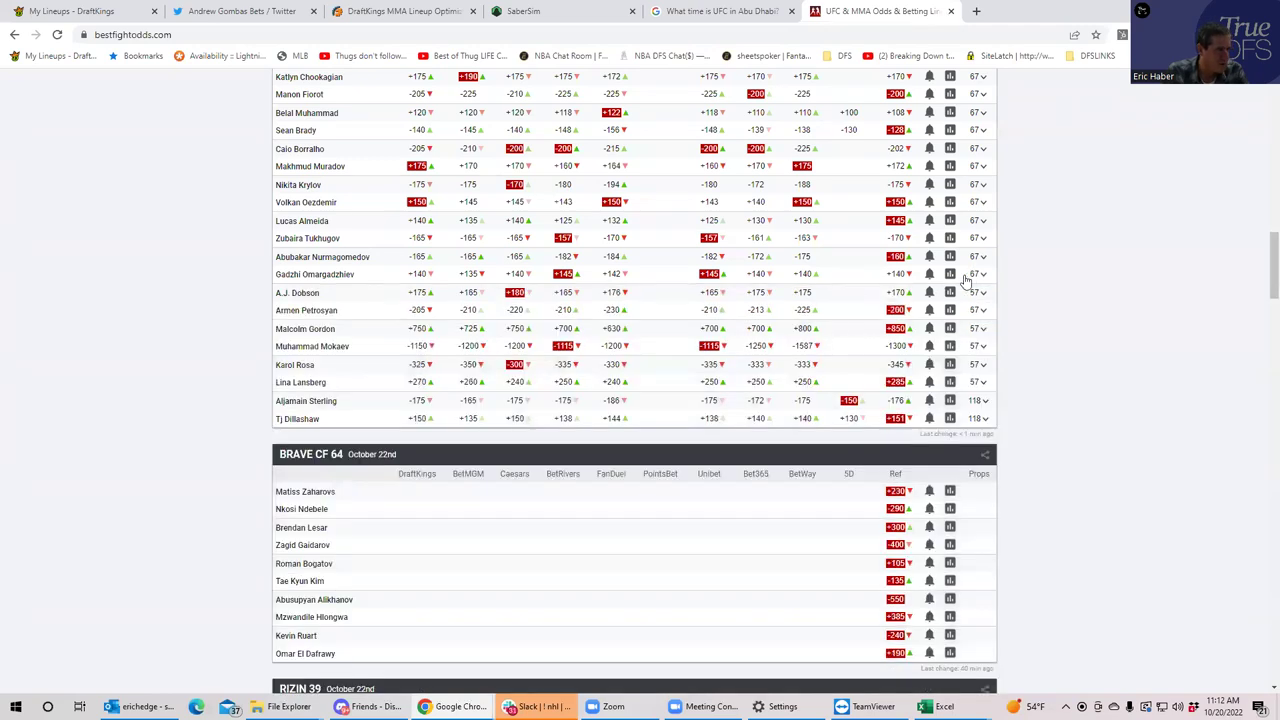
left_click(983, 274)
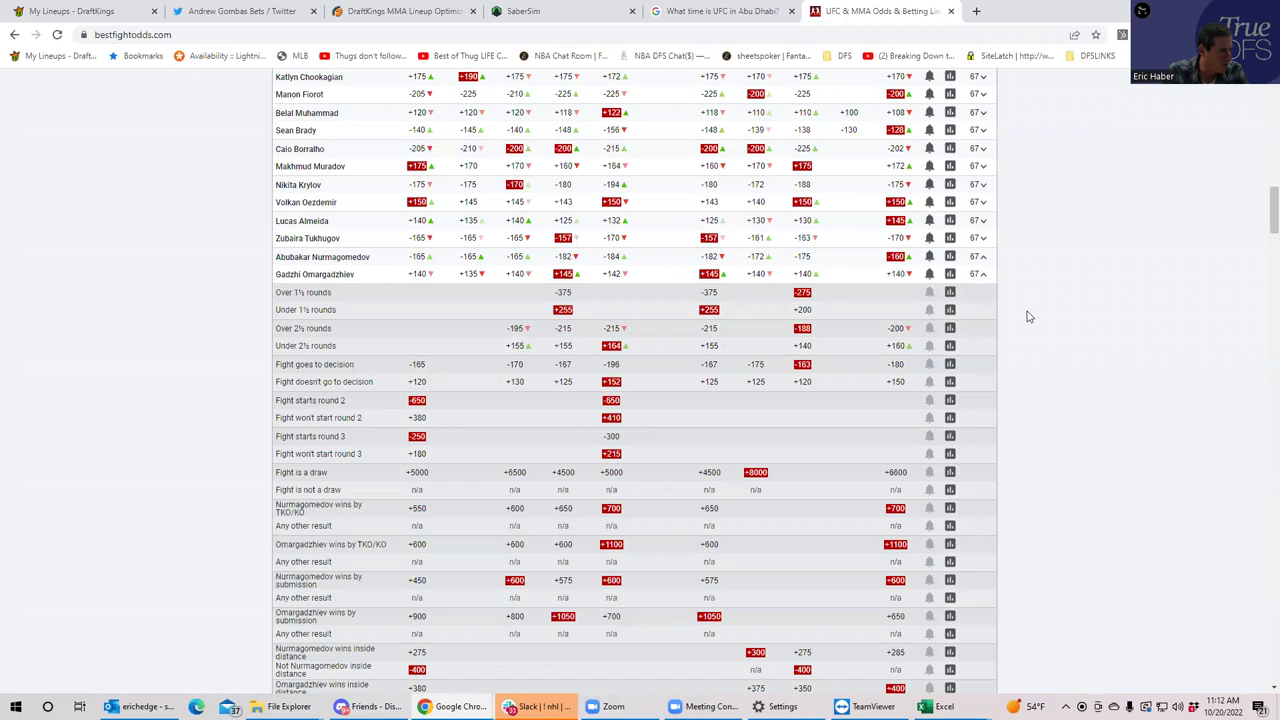
scroll(1262, 235, "down", 2)
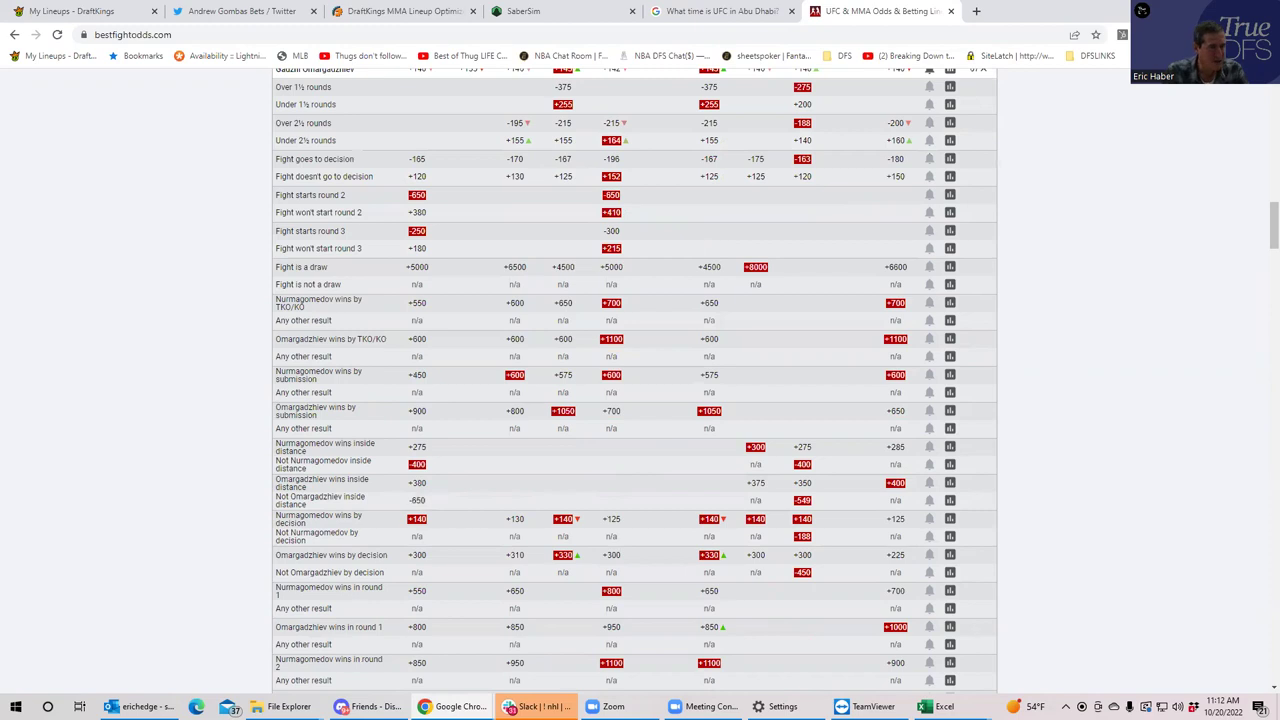
scroll(1250, 249, "up", 4)
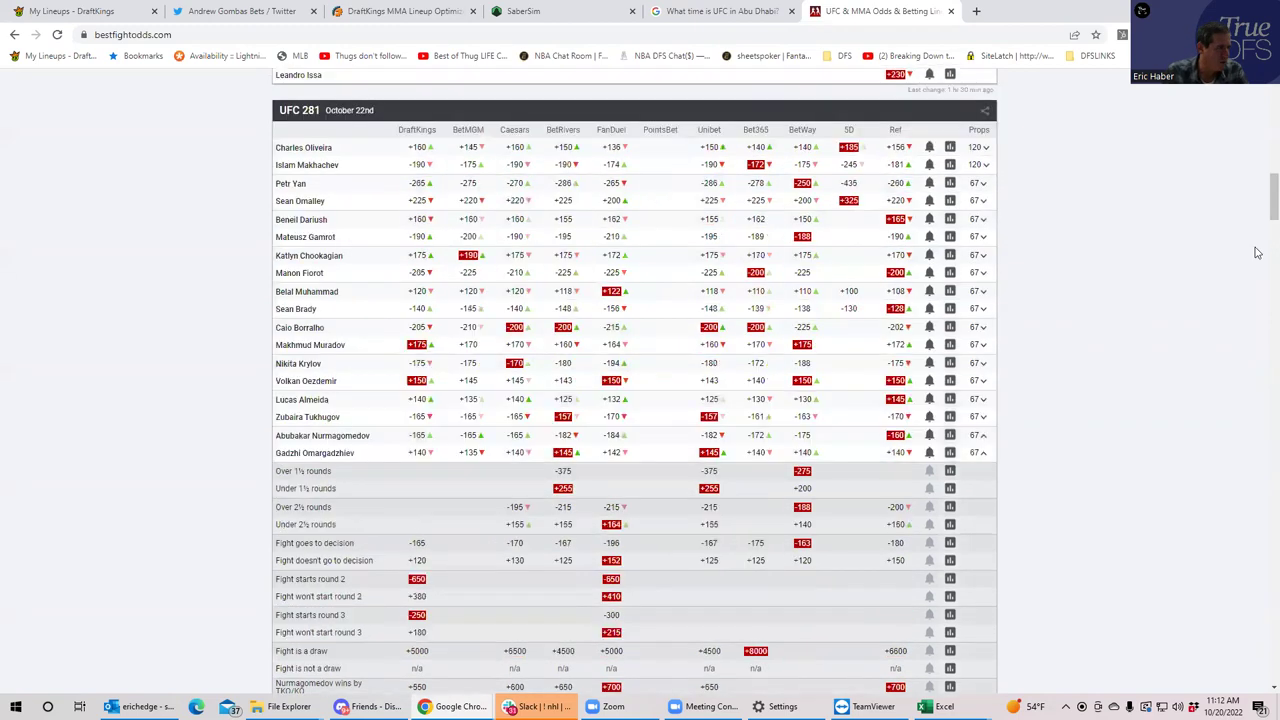
left_click(982, 455)
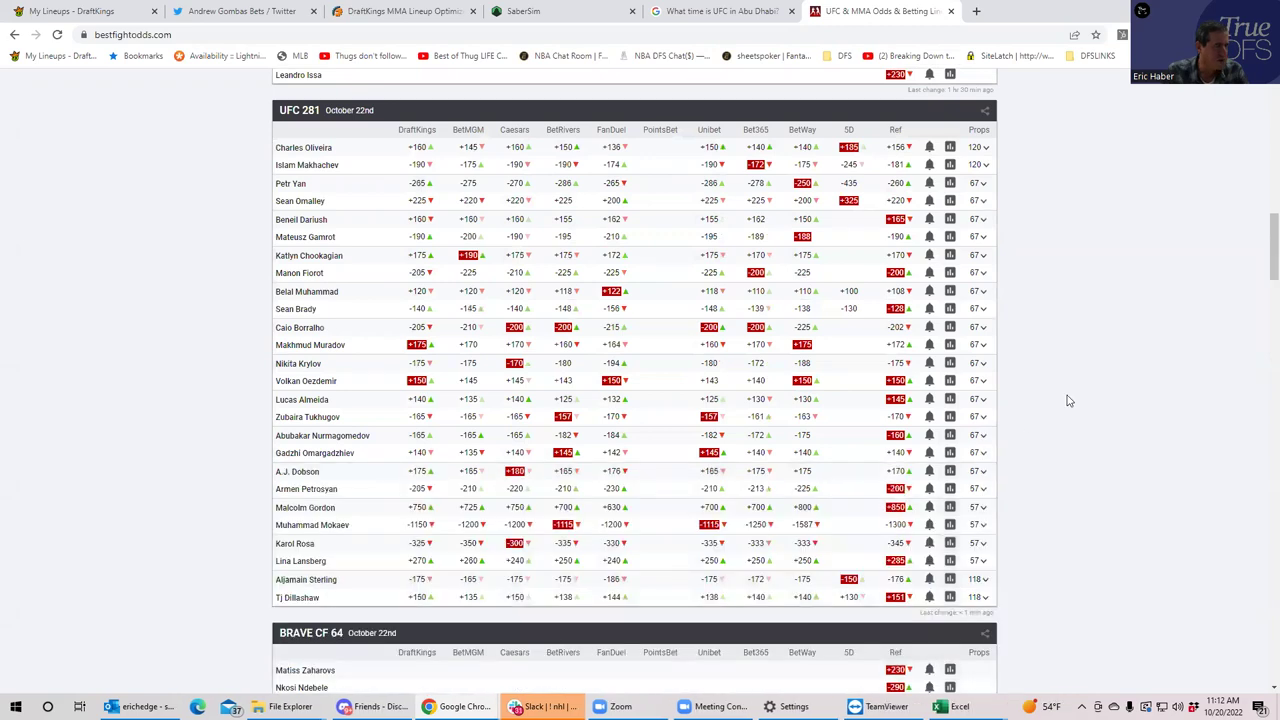
left_click_drag(1265, 249, 1262, 147)
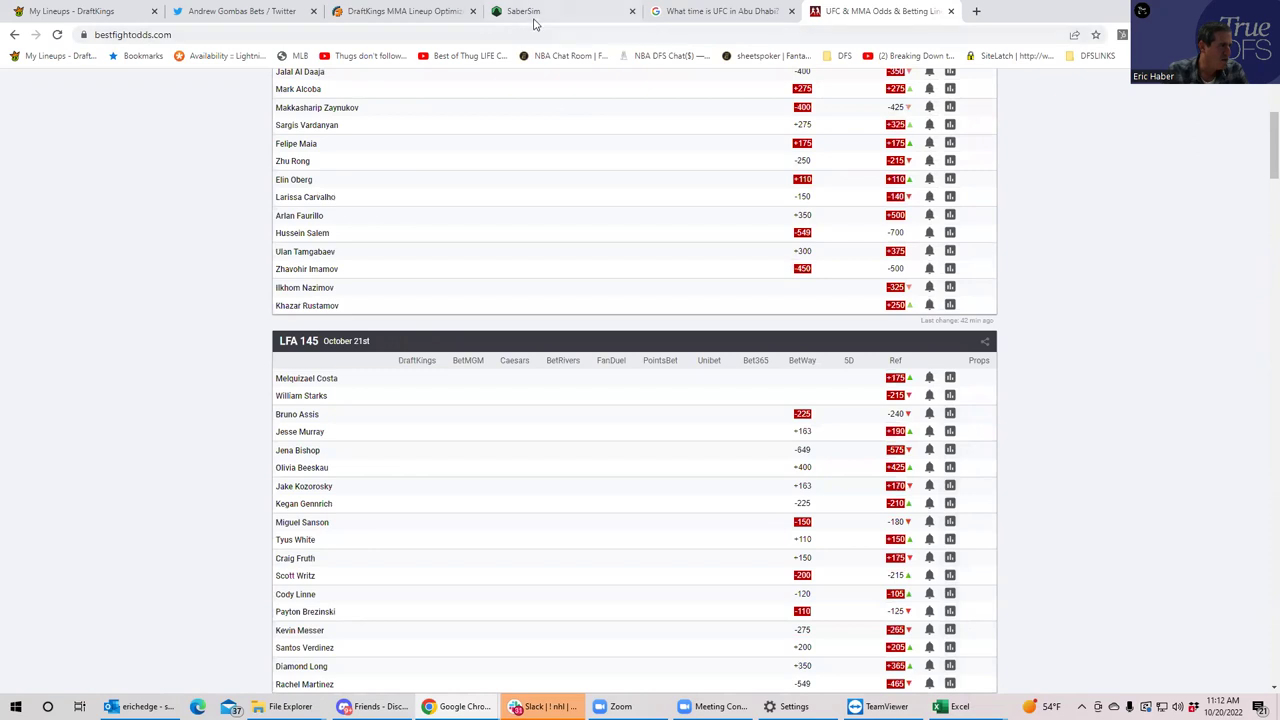
- Return to the DraftKings lineup editor and add Z. Tukhugov to the lineup
left_click(95, 11)
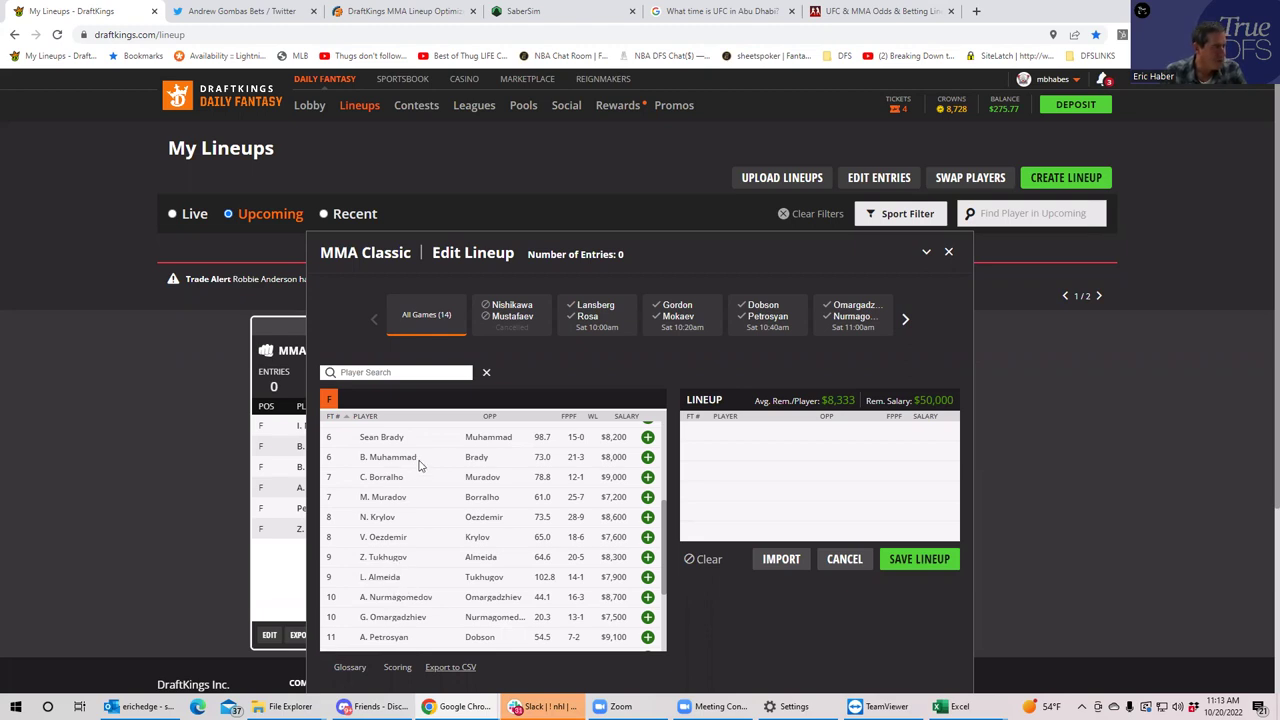
left_click(648, 558)
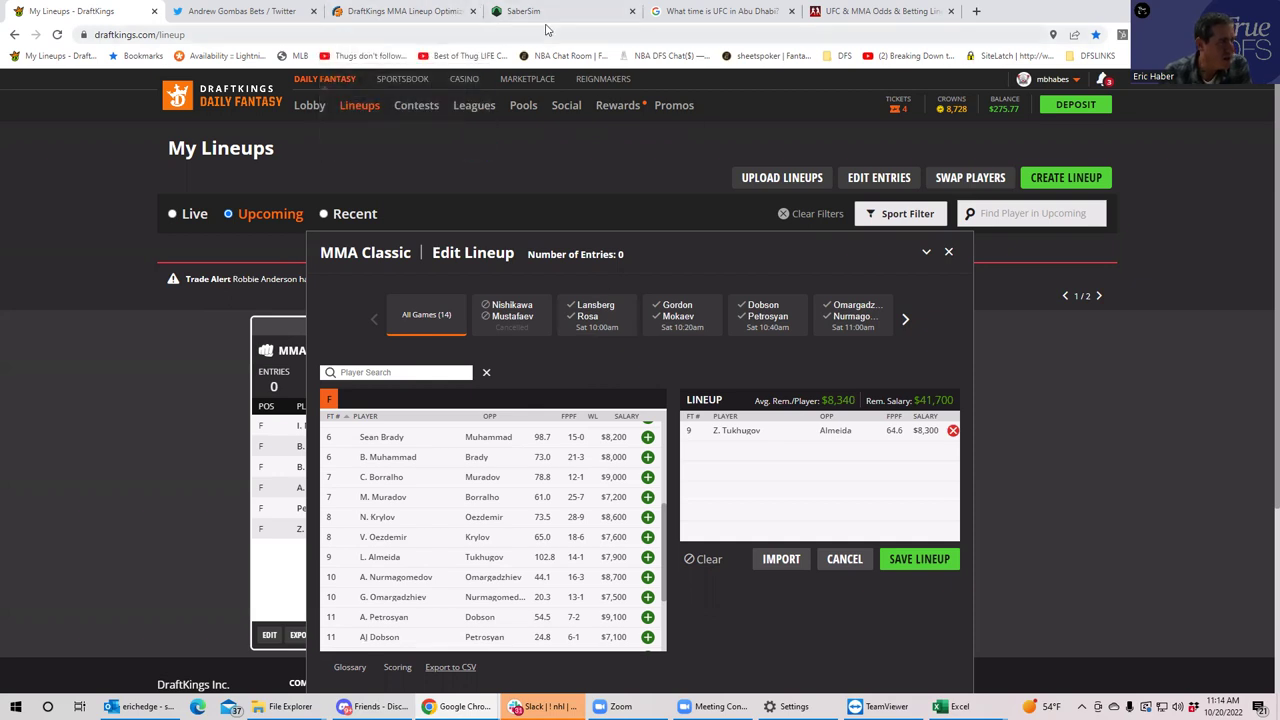
- Find the UFC 281 section on the odds page and check the Almeida vs. Tukhugov odds
left_click(833, 13)
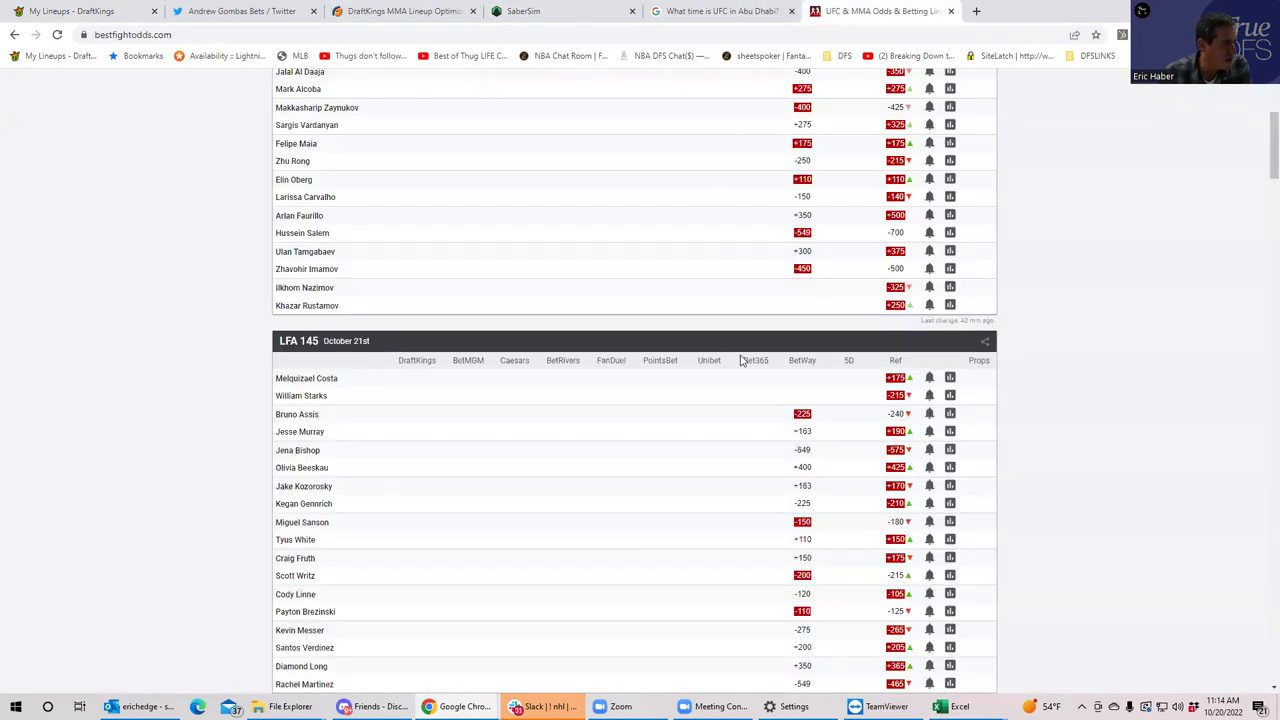
scroll(1261, 178, "down", 3)
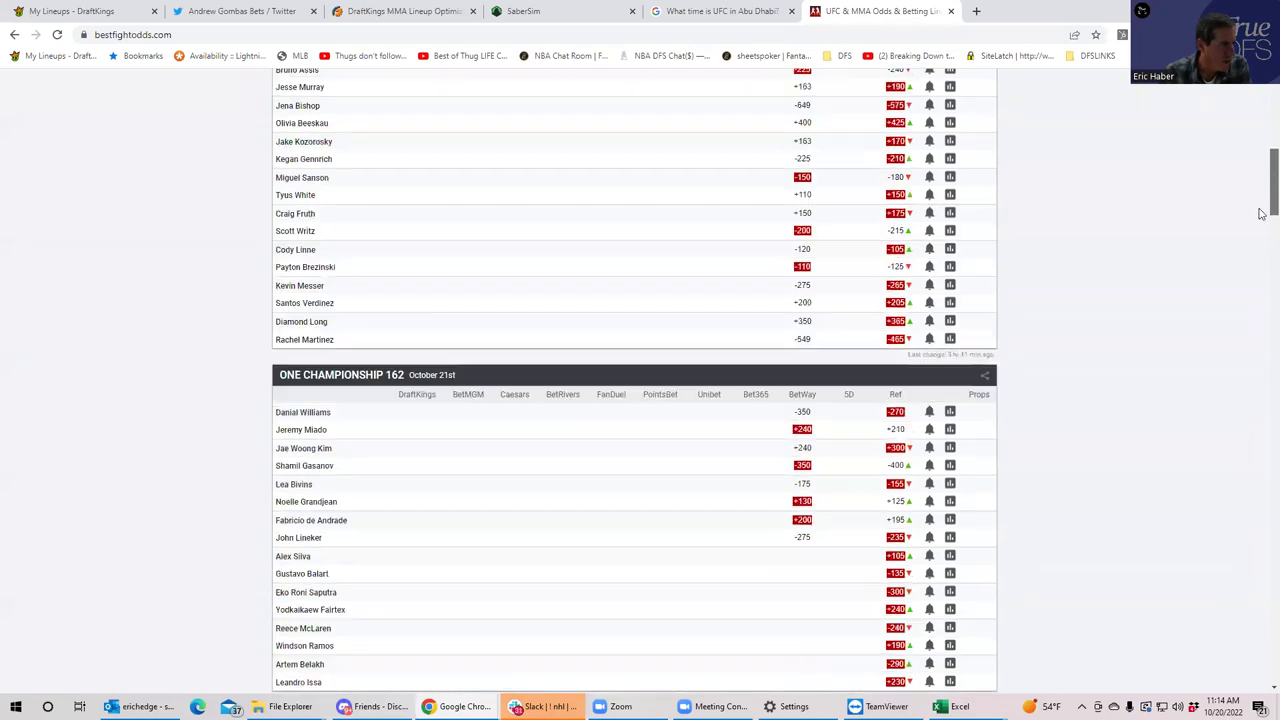
scroll(1261, 215, "up", 6)
scroll(1261, 215, "down", 13)
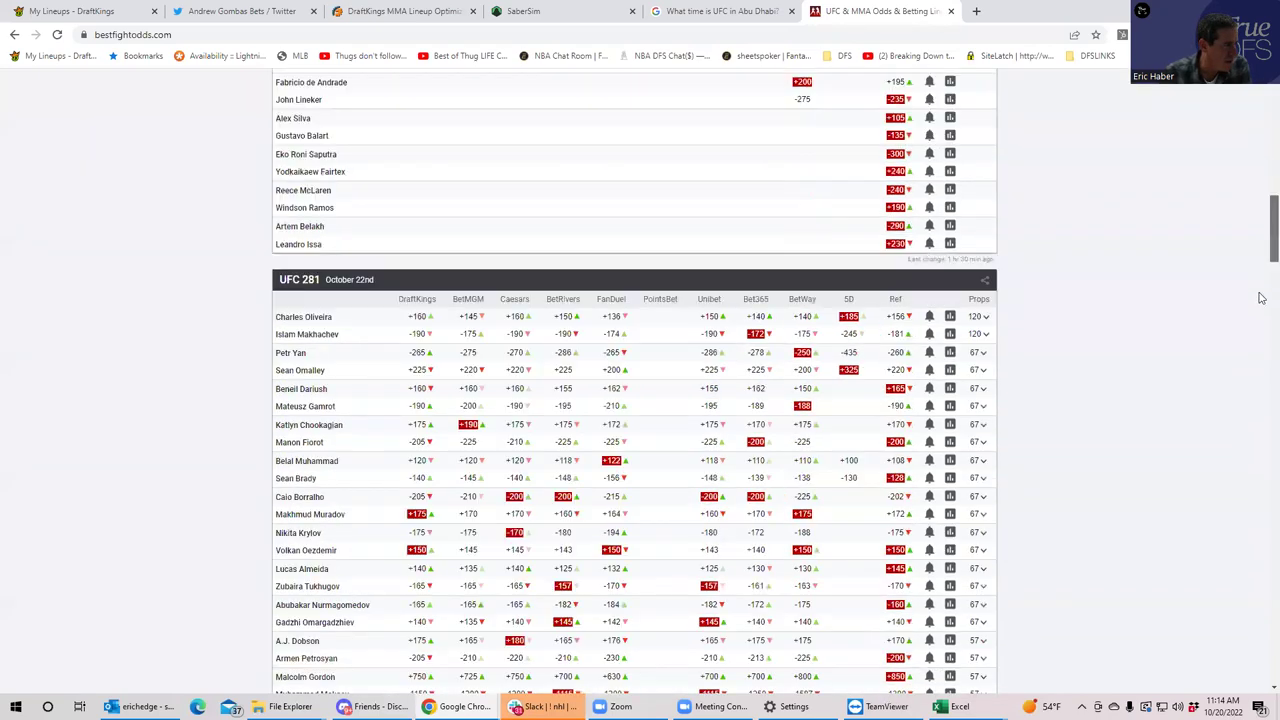
scroll(1259, 288, "up", 3)
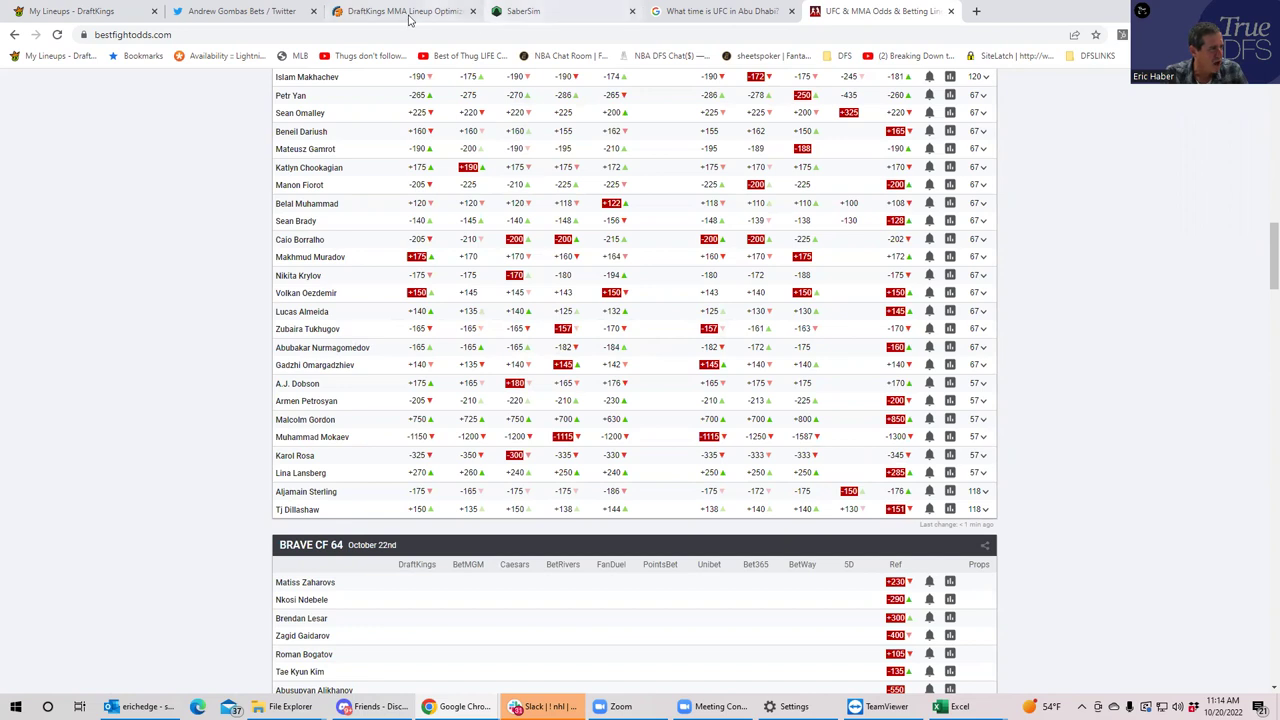
- Examine the round totals and method-of-victory props for the Krylov vs. Oezdemir fight on the odds page
left_click(82, 12)
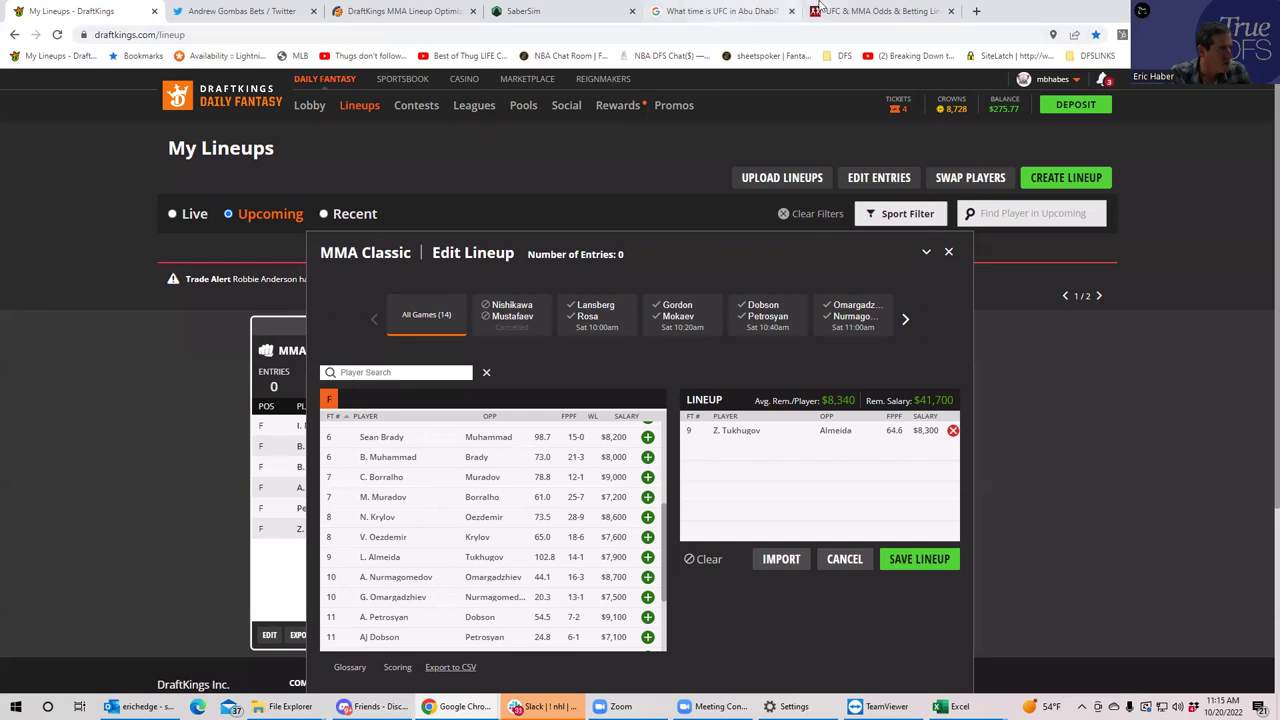
left_click(880, 11)
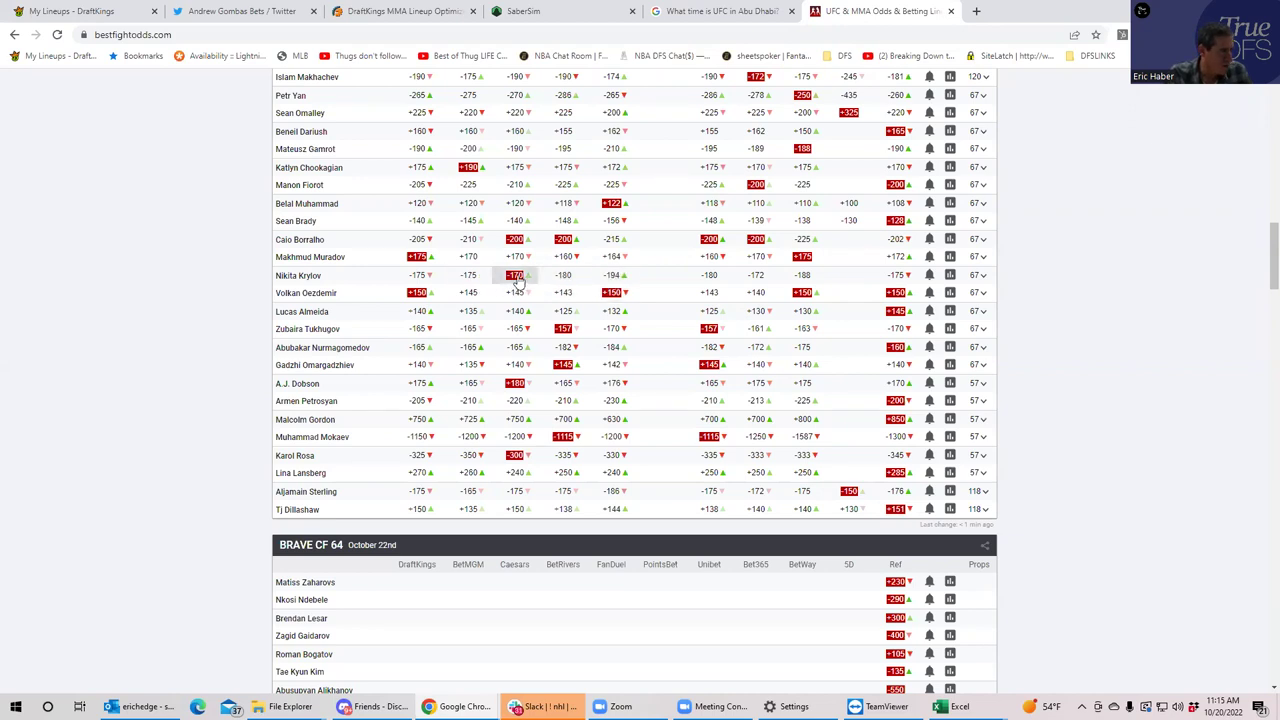
left_click(981, 277)
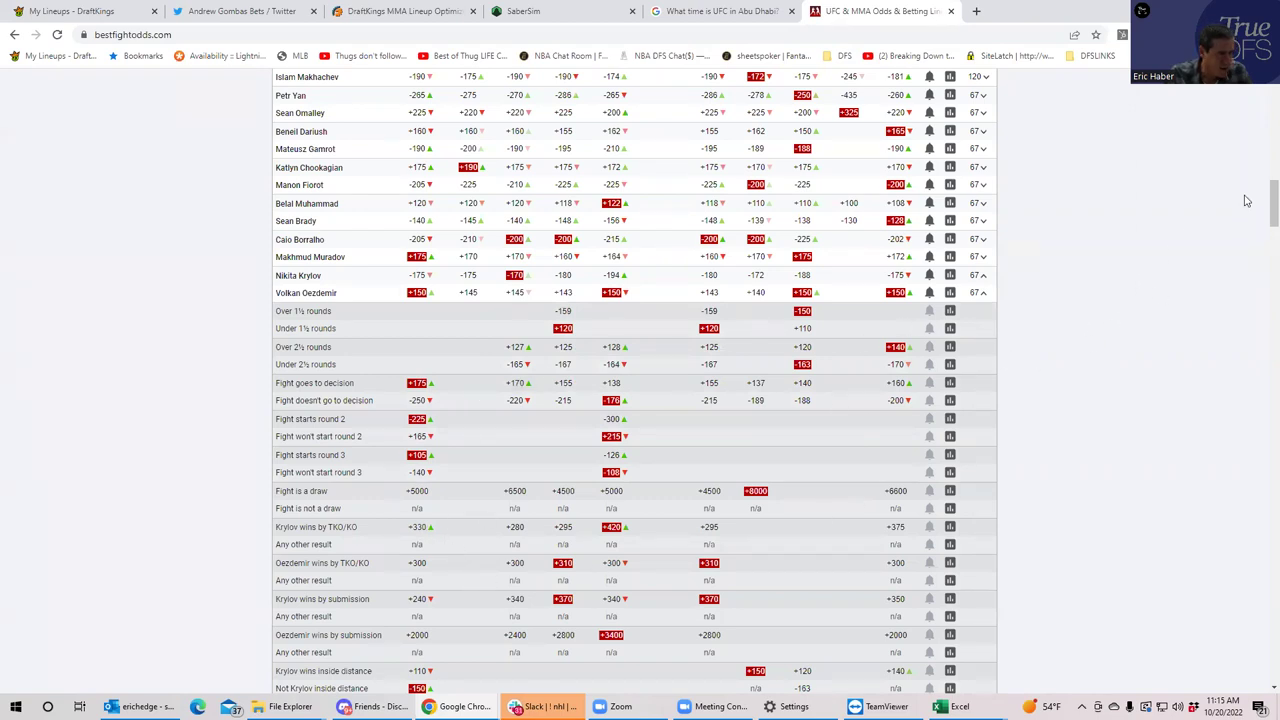
left_click_drag(1271, 205, 1262, 222)
scroll(1262, 222, "down", 1)
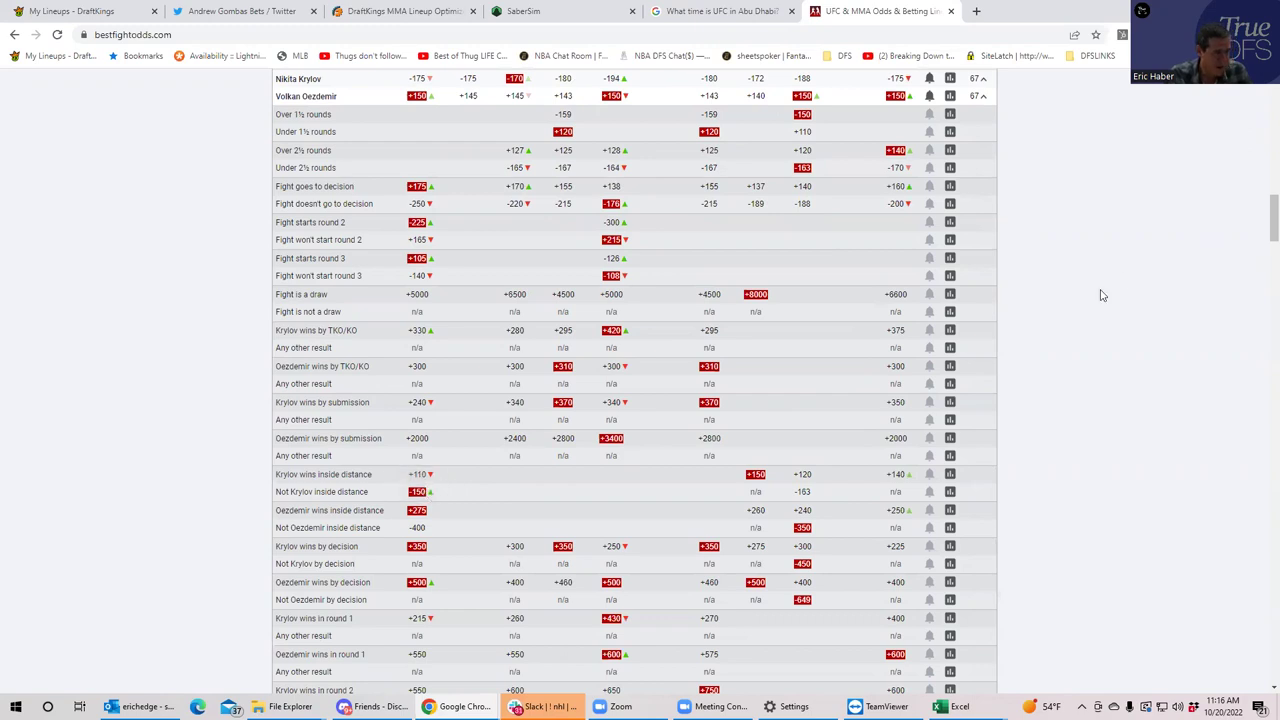
scroll(1262, 210, "up", 1)
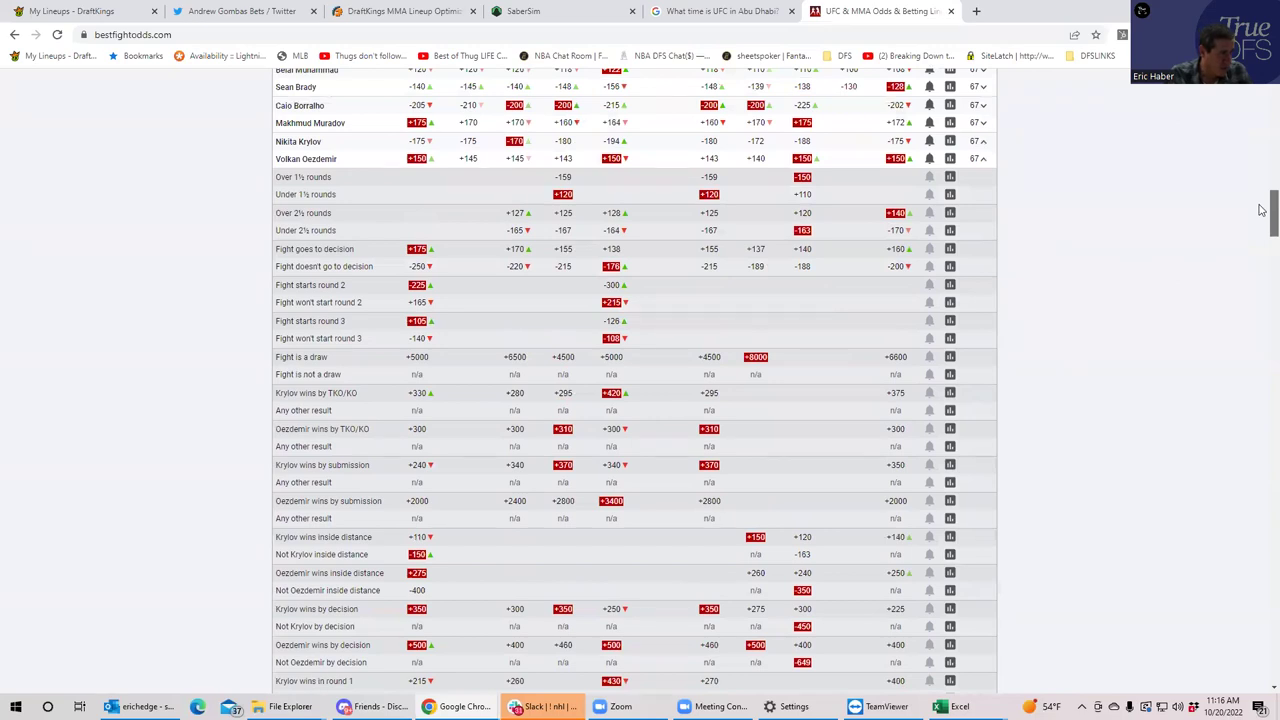
scroll(1262, 210, "up", 1)
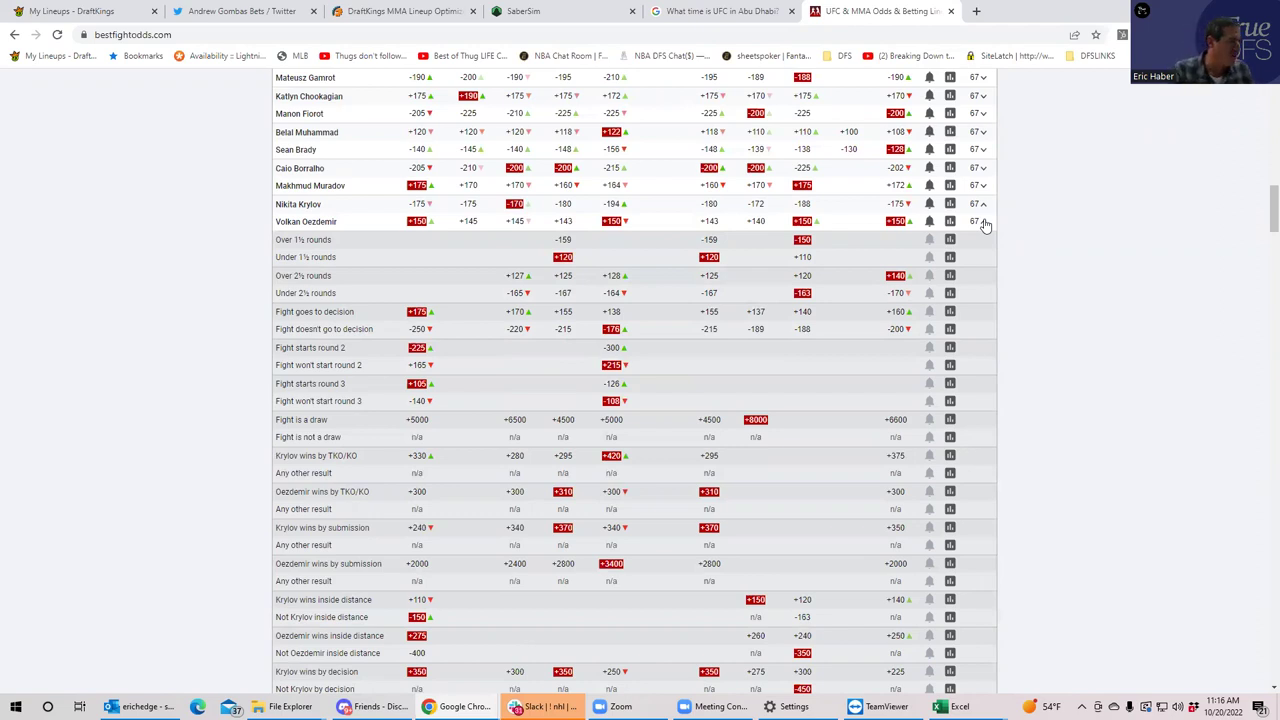
- Switch back to the DraftKings lineup editor and add N. Krylov to the lineup
left_click(97, 8)
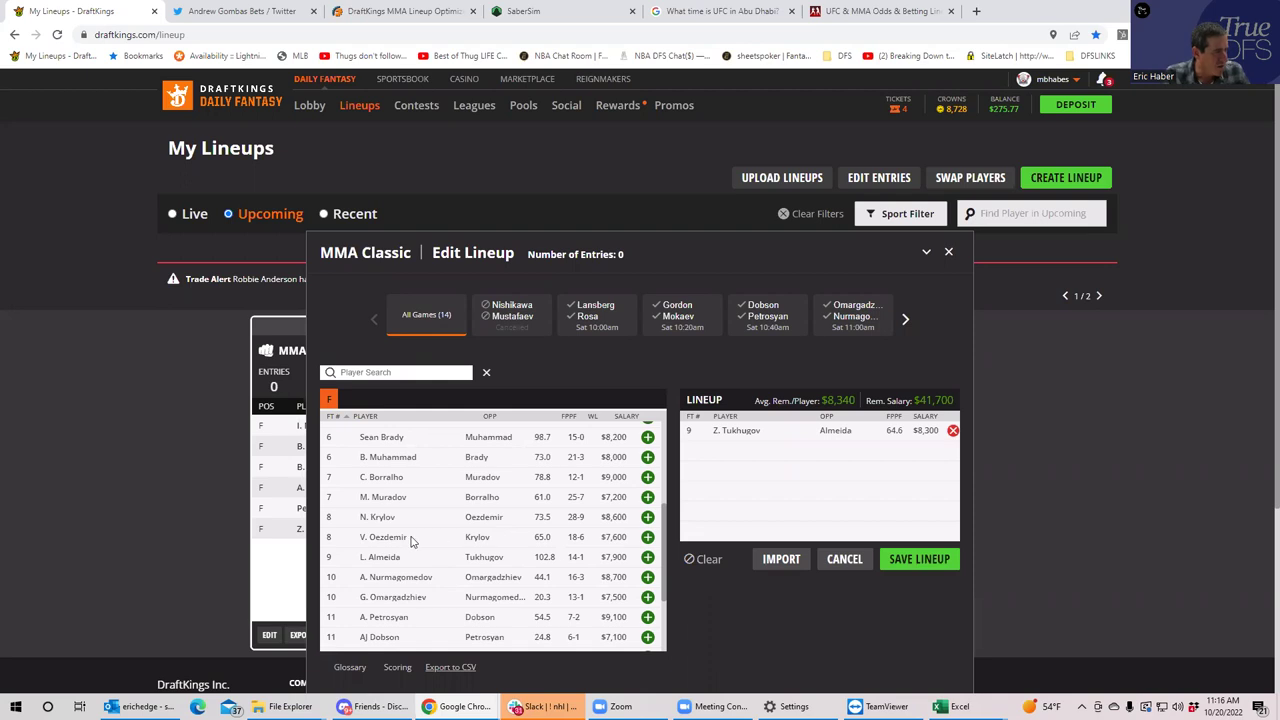
left_click(648, 517)
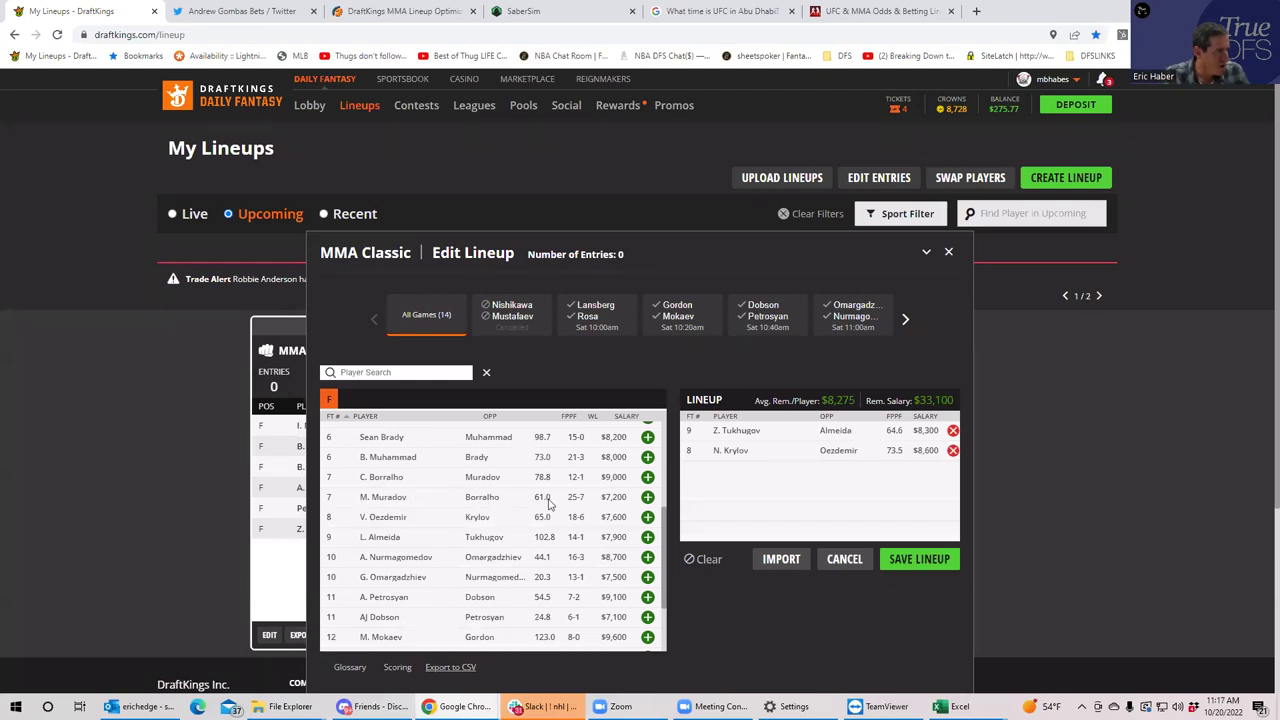
- Add C. Borralho to the lineup and check the Borralho vs. Muradov odds against the salaries in the lineup editor
left_click(647, 478)
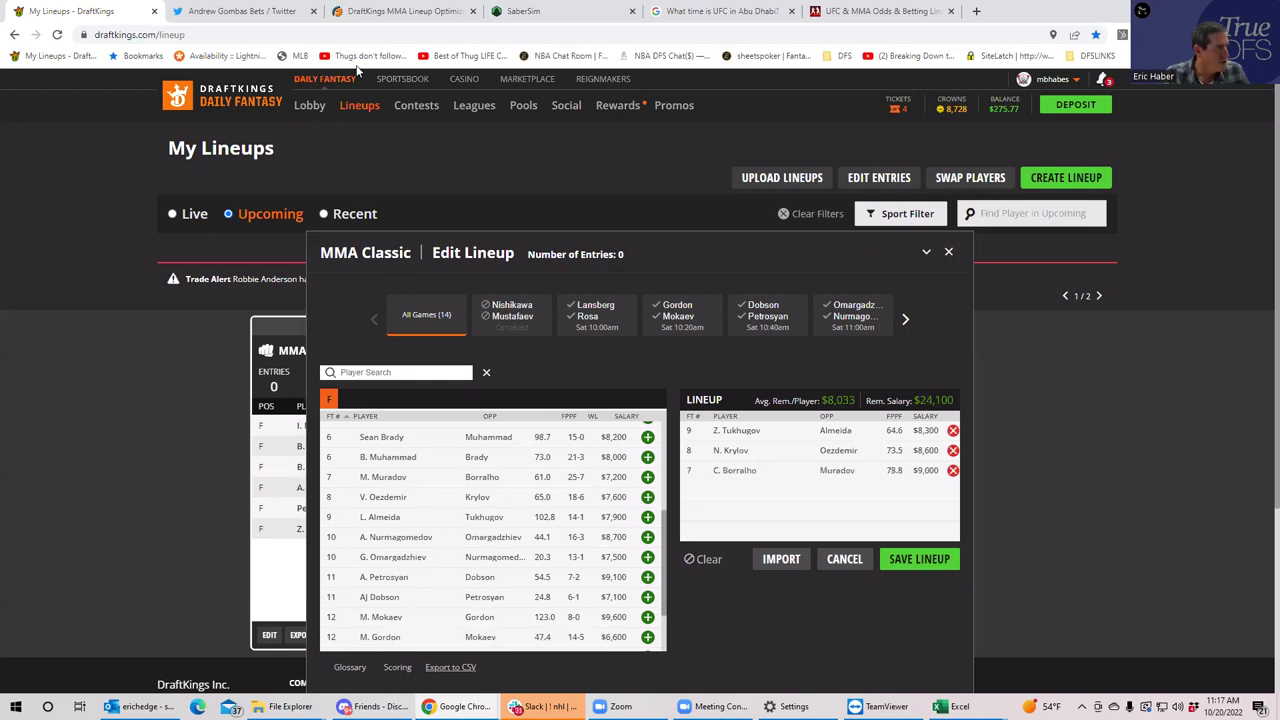
left_click(886, 14)
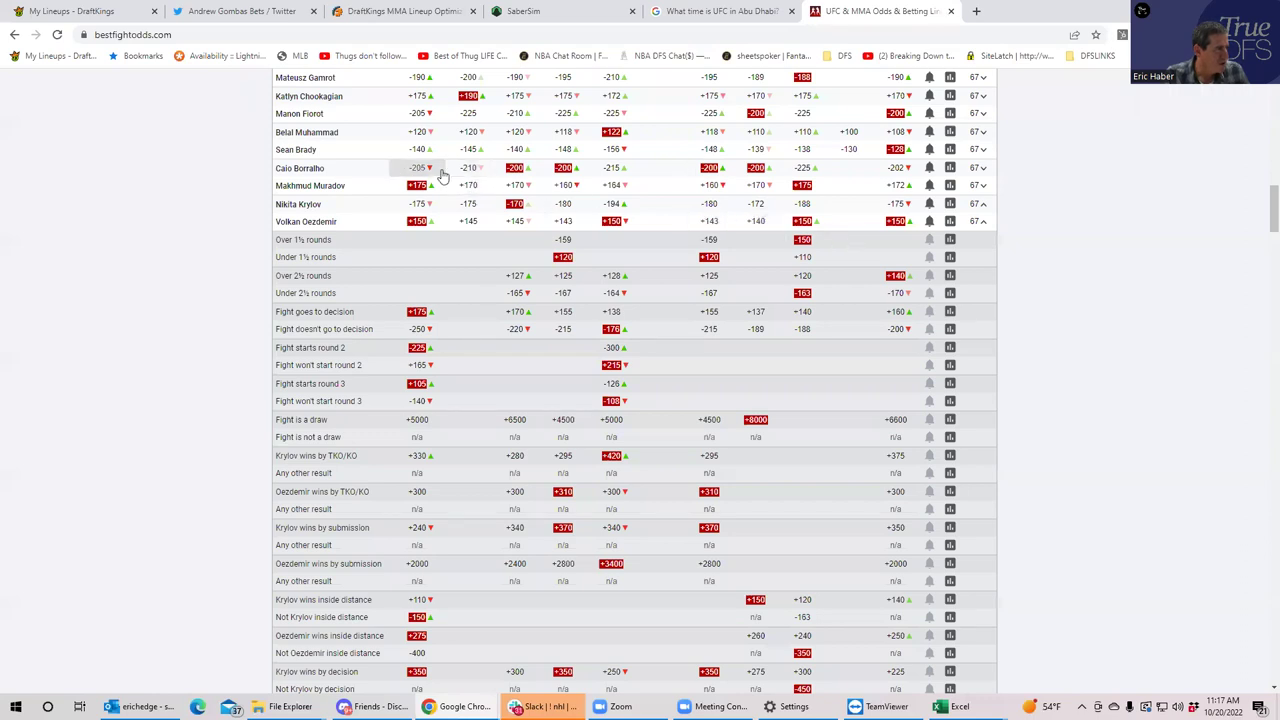
left_click(66, 11)
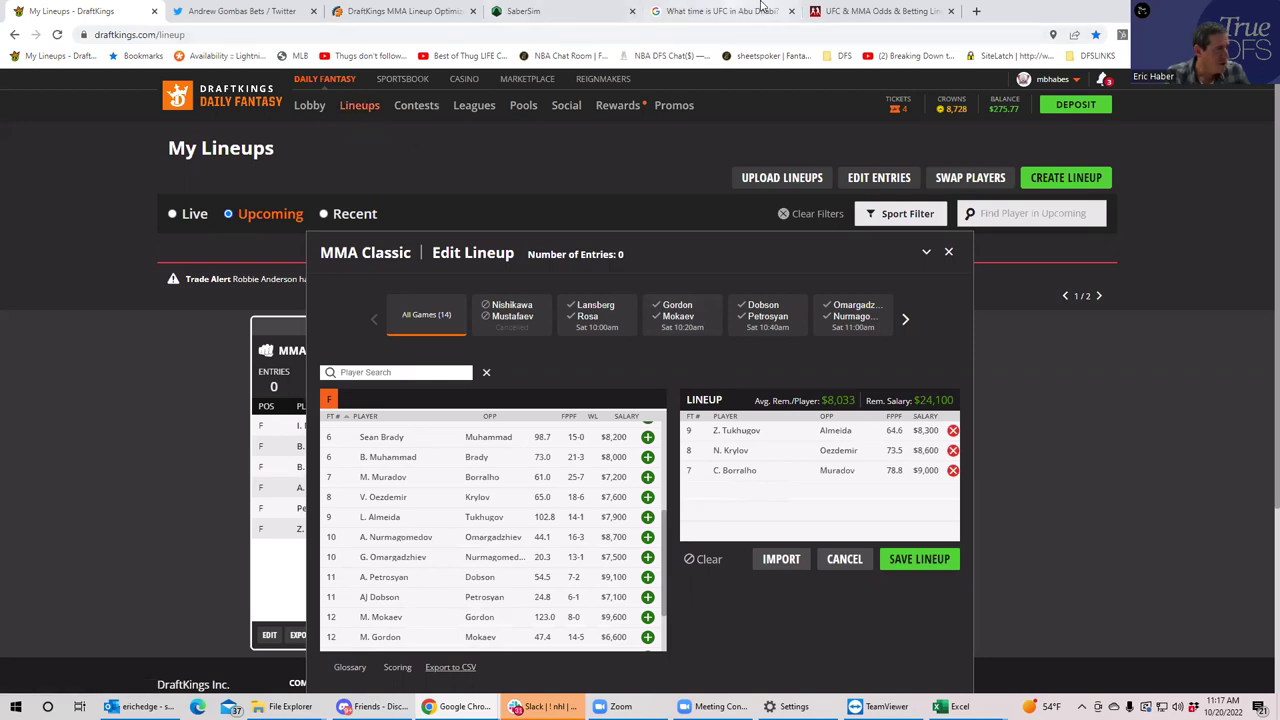
- Return to the odds page, collapse the Krylov vs. Oezdemir props, and examine the round and method-of-victory props for Borralho vs. Muradov
left_click(850, 11)
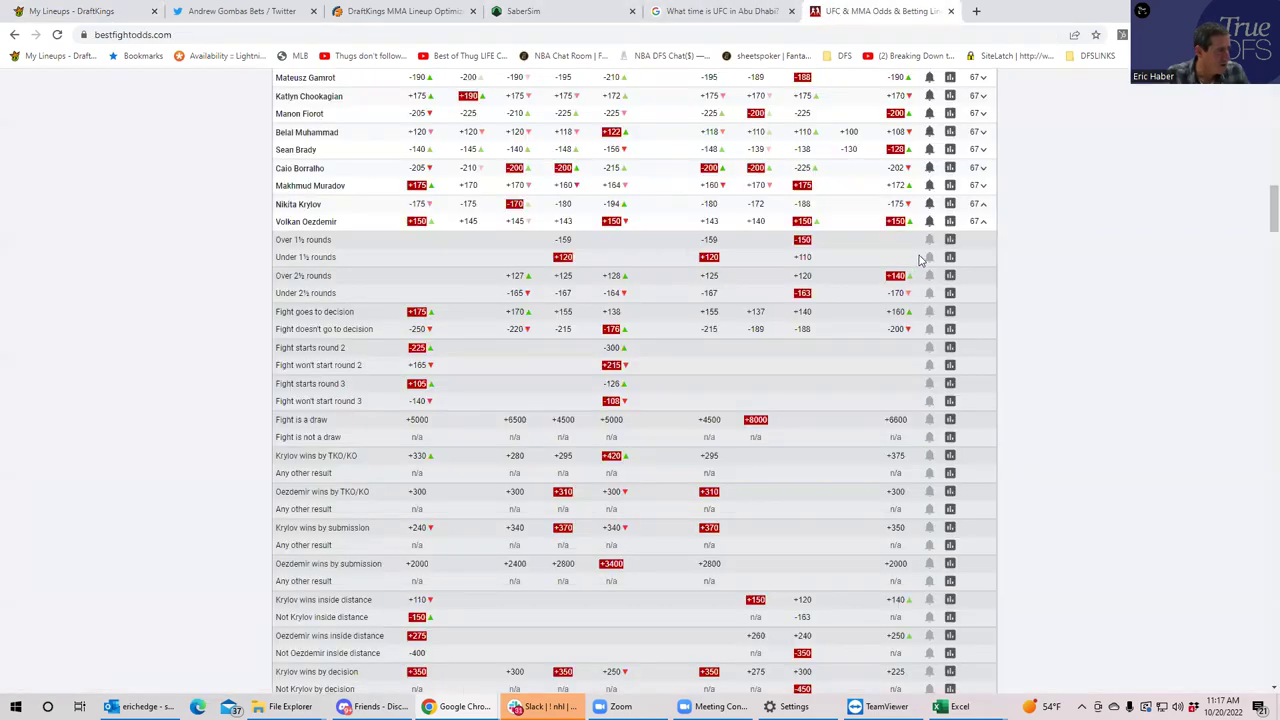
left_click(982, 222)
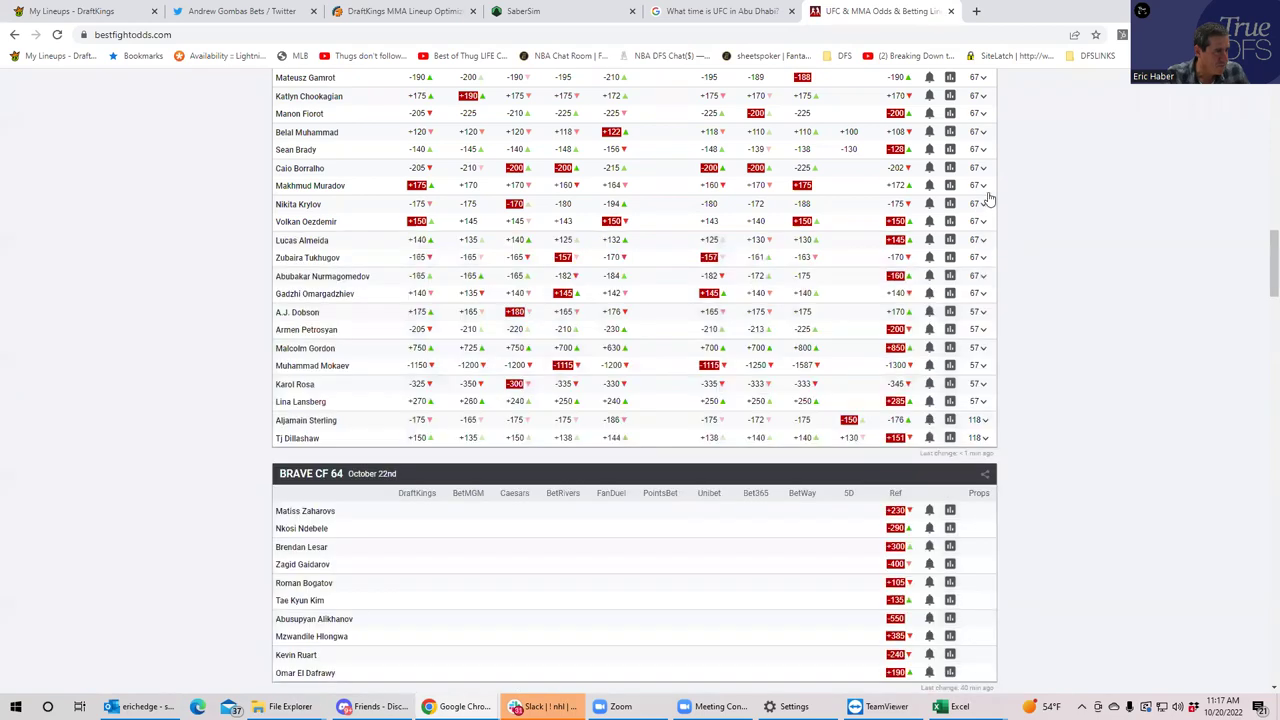
left_click(984, 188)
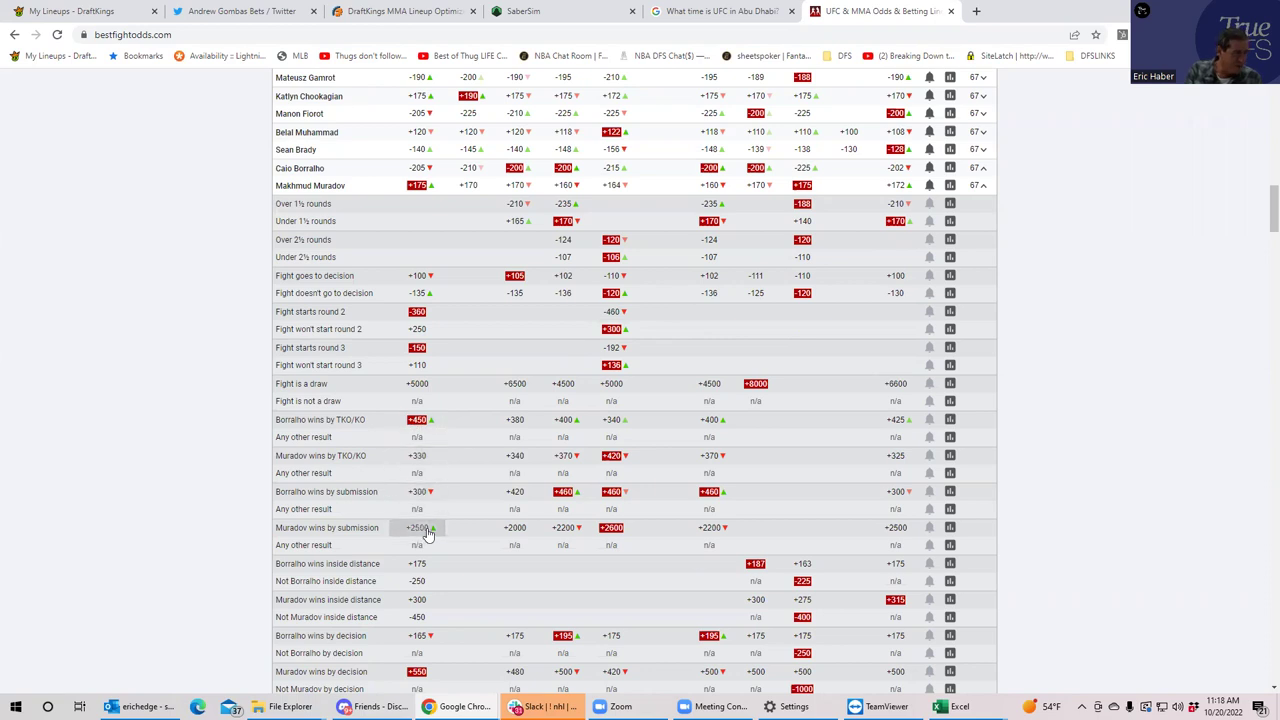
scroll(1262, 222, "down", 1)
left_click_drag(1262, 222, 1262, 228)
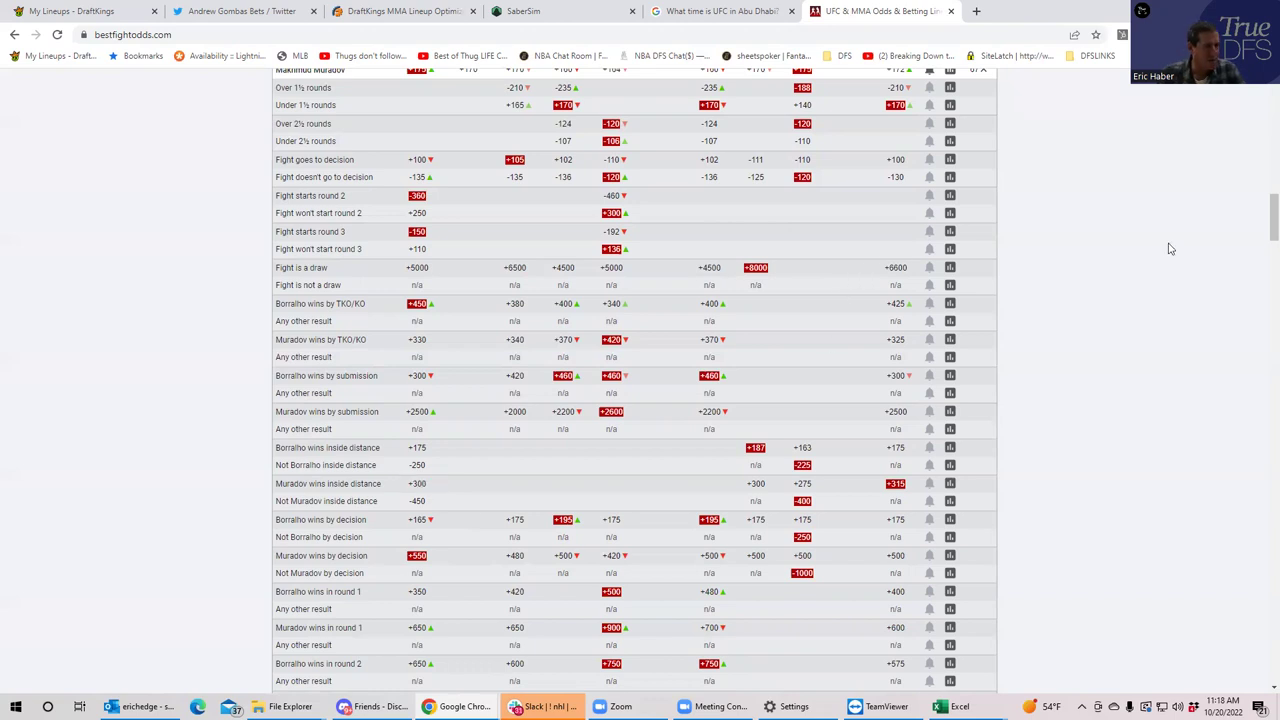
scroll(1261, 219, "up", 2)
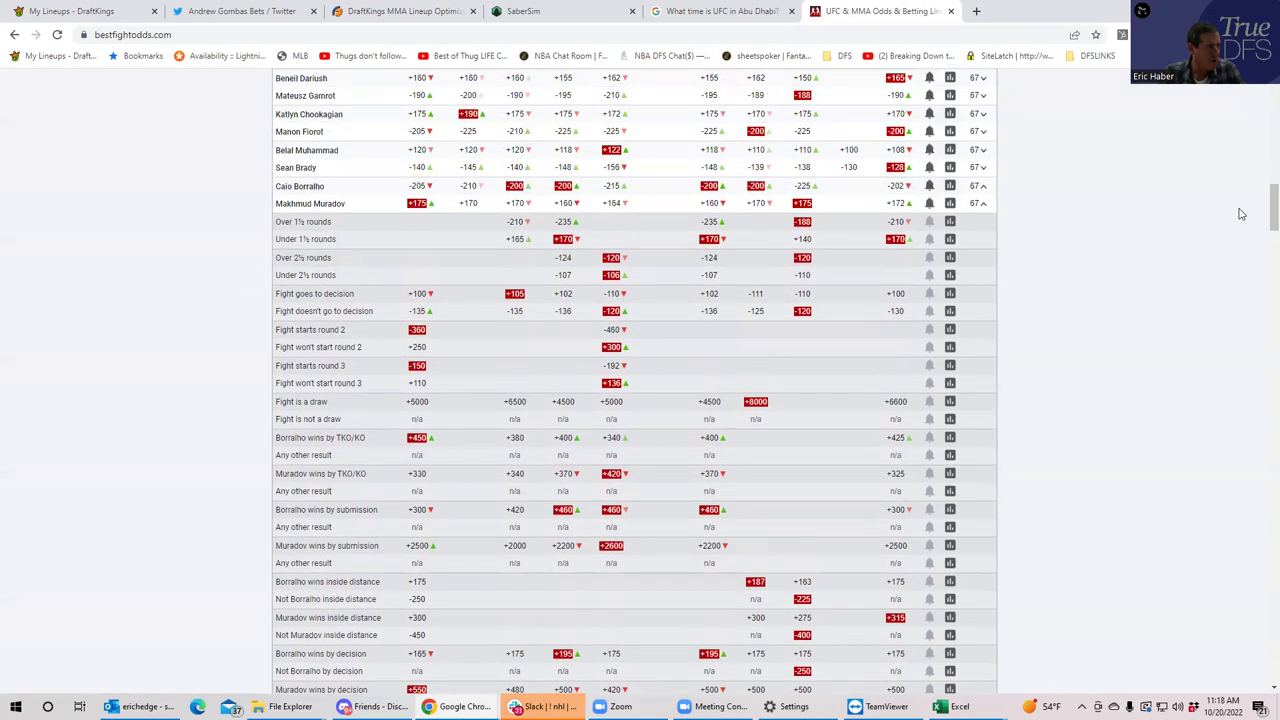
left_click(984, 204)
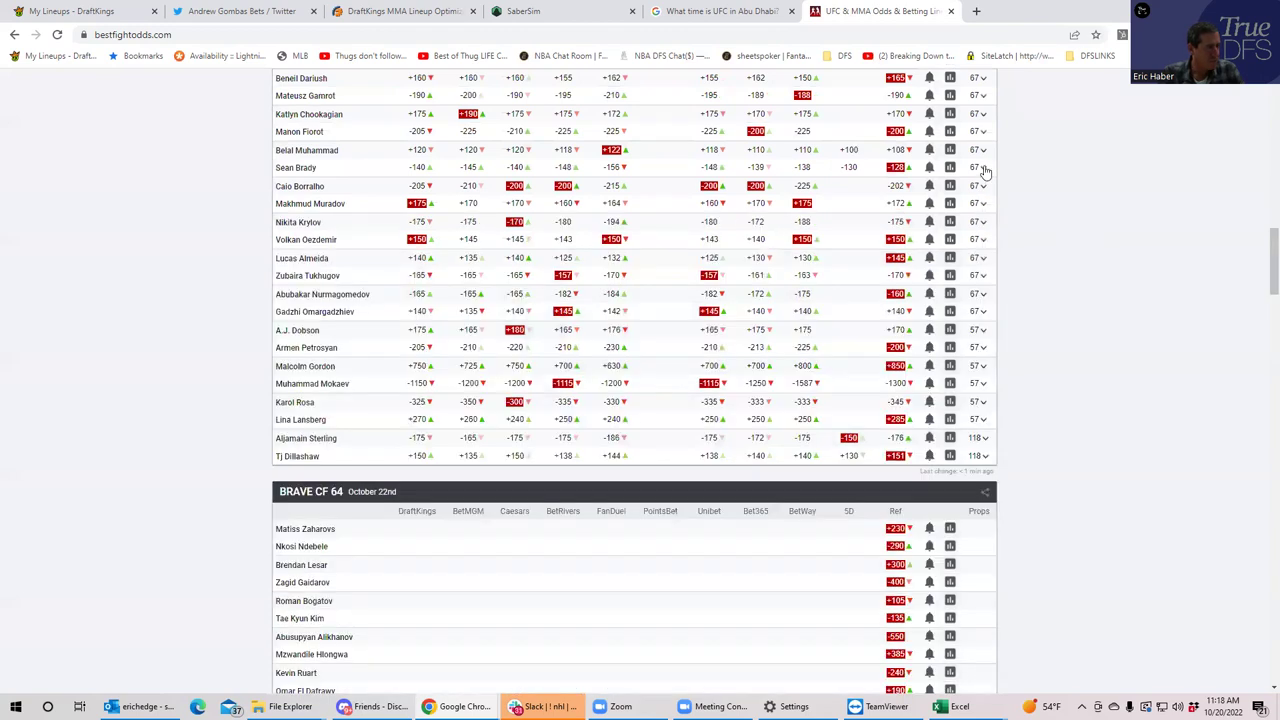
- Check the Muhammad vs. Brady odds, then switch to the DraftKings lineup editor and review B. Muhammad's fight log
left_click(984, 168)
left_click(984, 168)
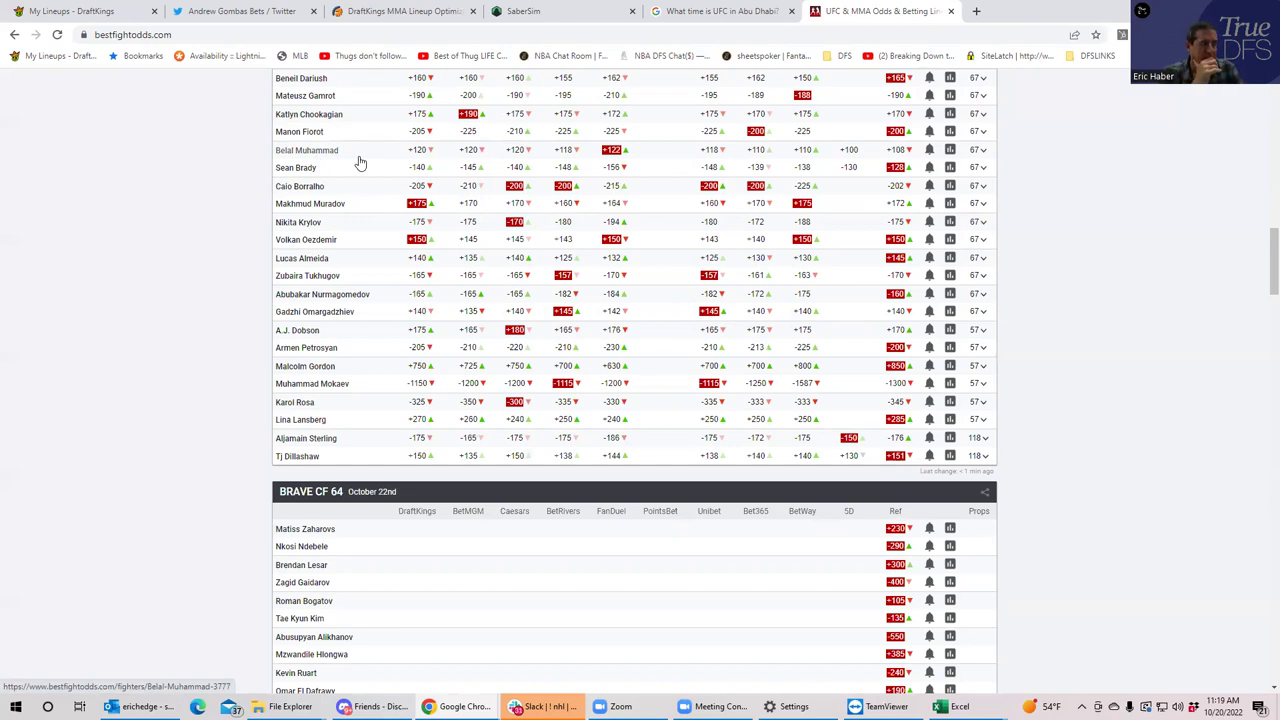
left_click(84, 14)
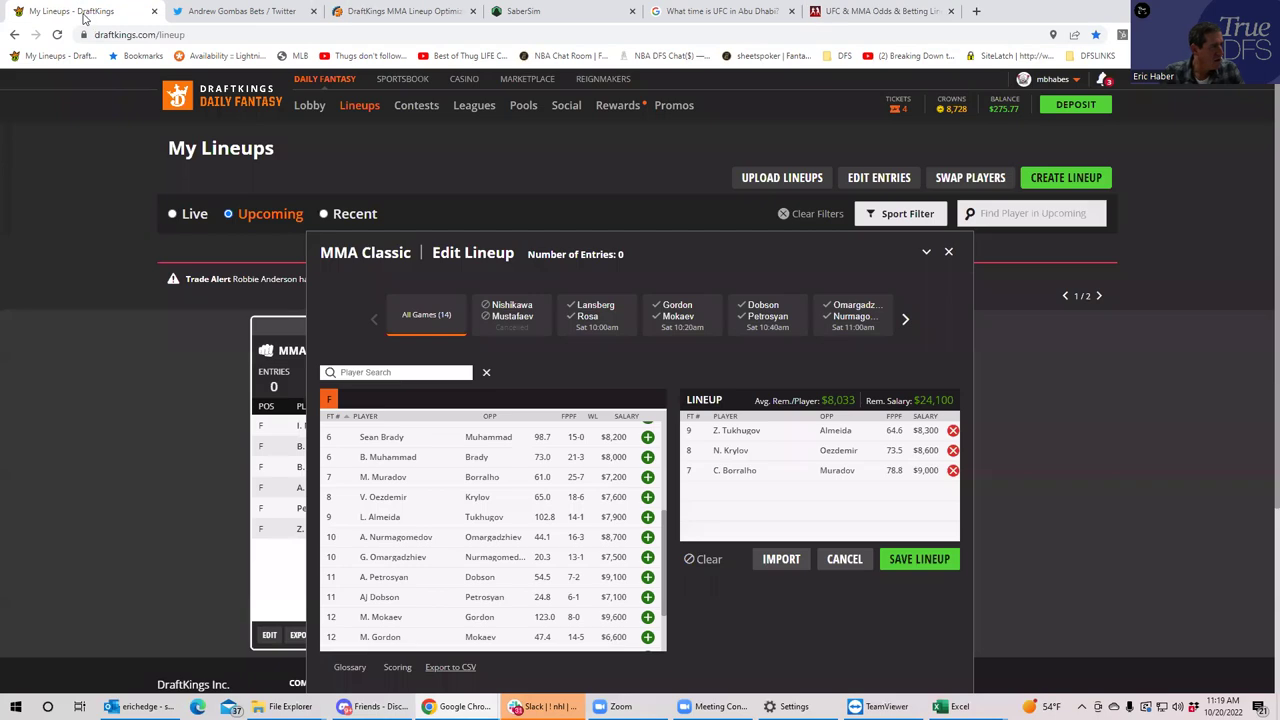
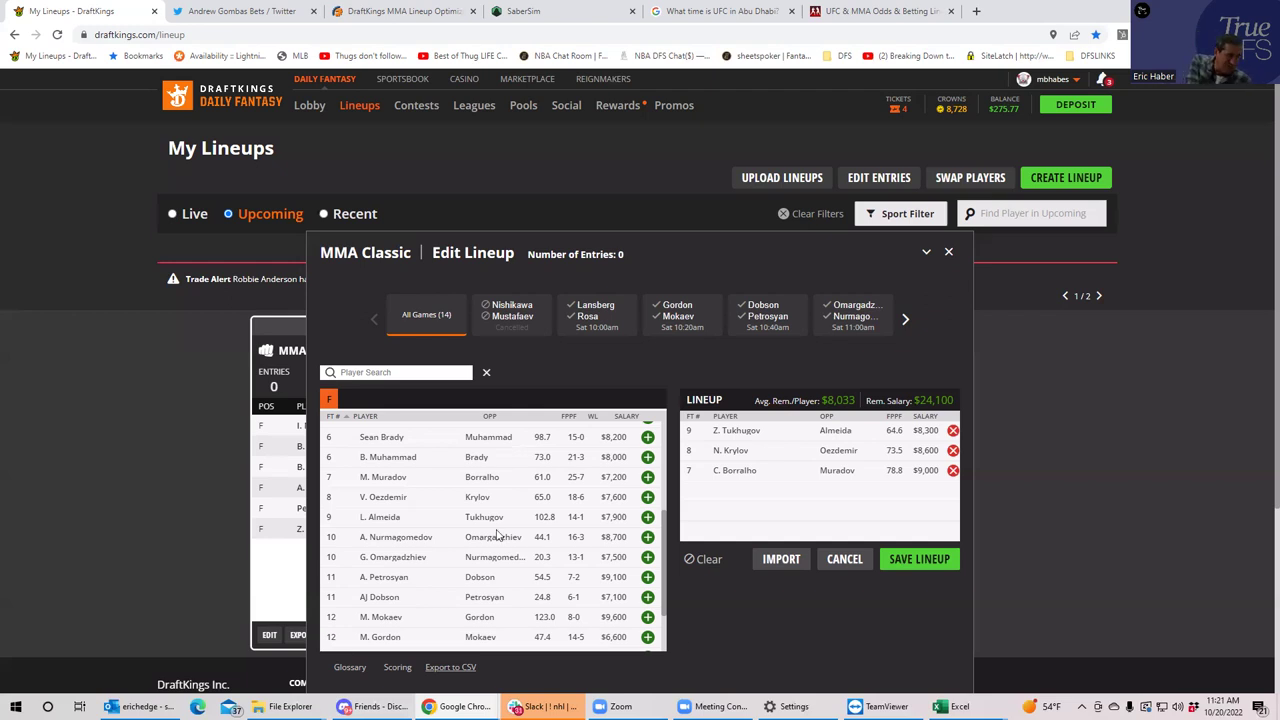
left_click(397, 462)
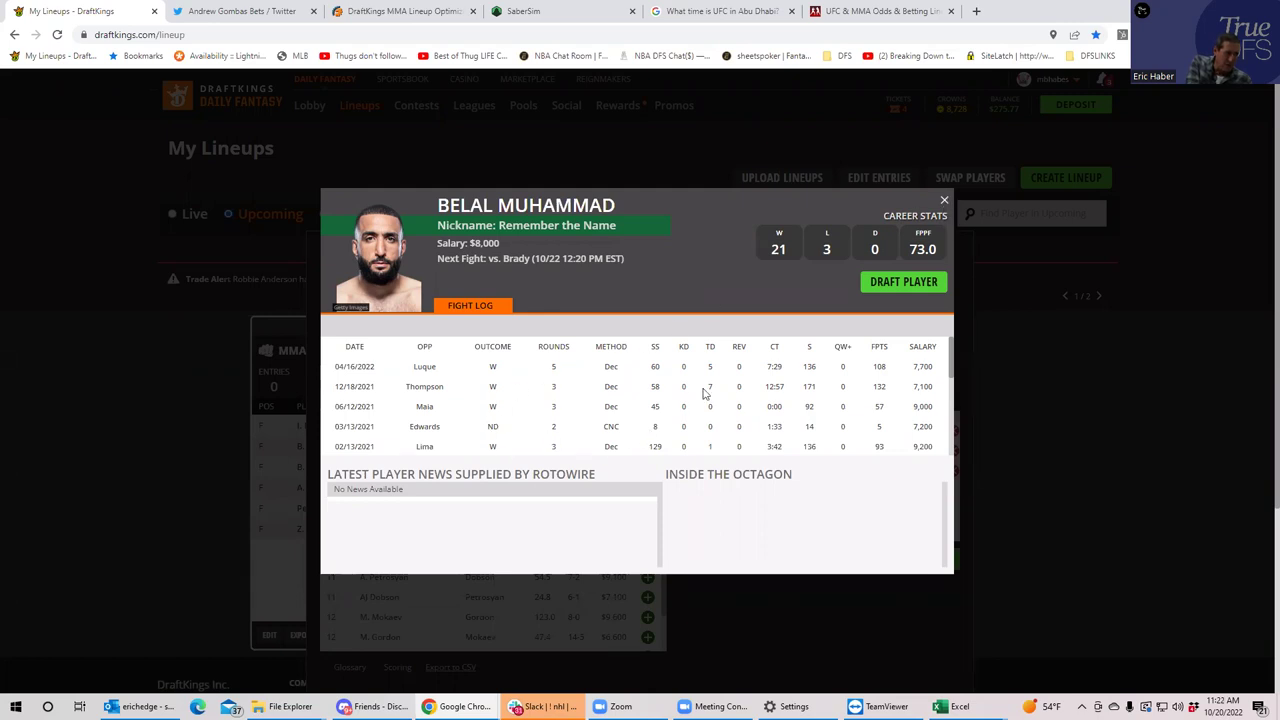
left_click(942, 201)
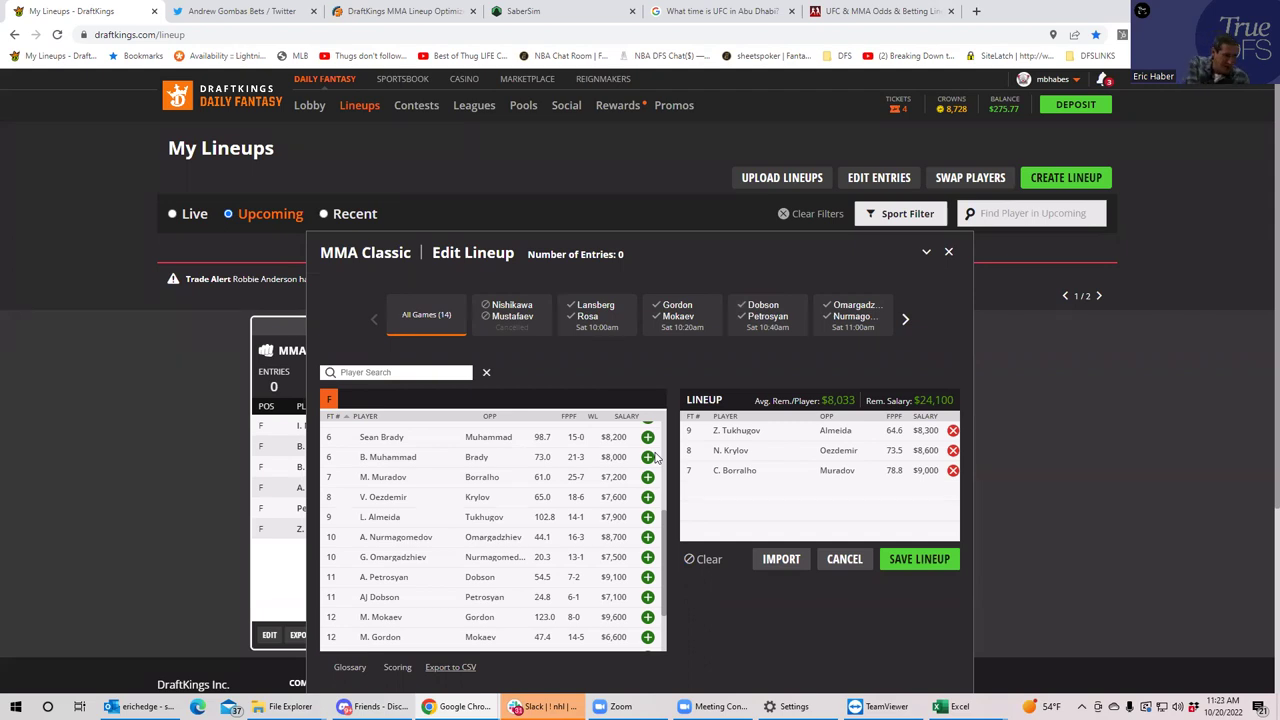
- Find the Fiorot vs. Chookagian salaries, then switch to the odds page and examine that fight's round and method-of-victory props
scroll(665, 494, "up", 1)
scroll(662, 489, "up", 1)
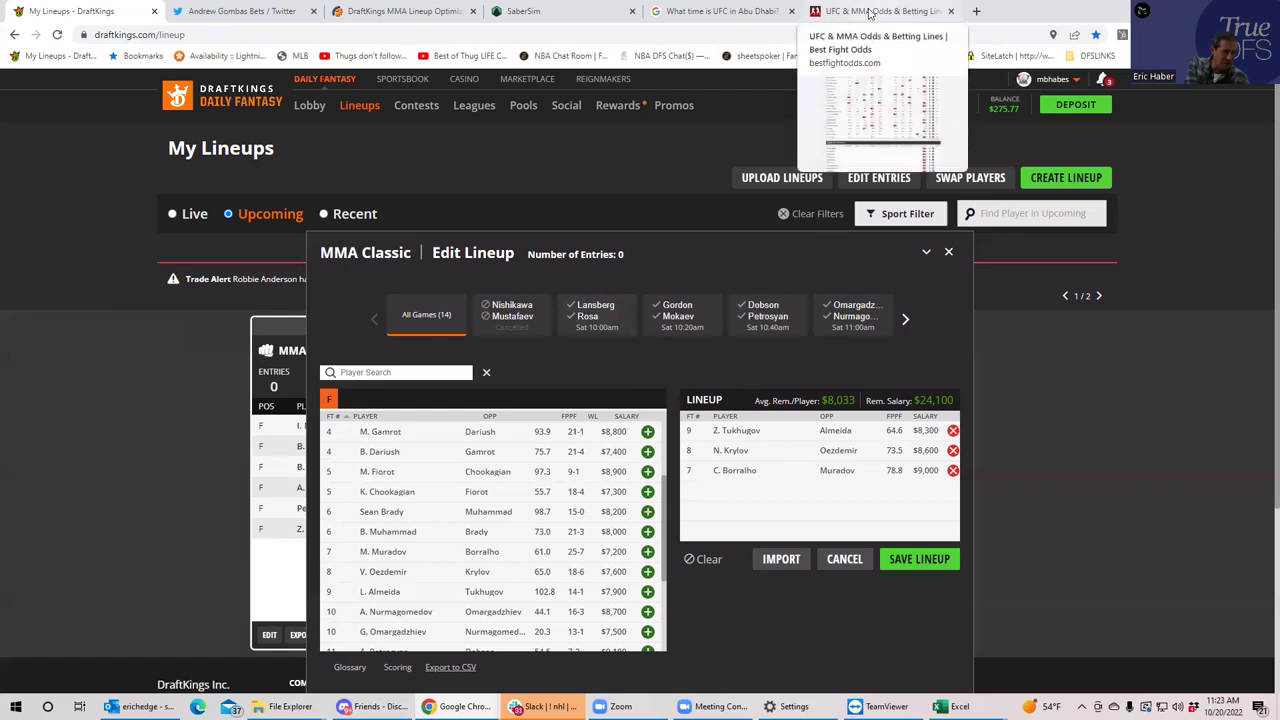
left_click(869, 12)
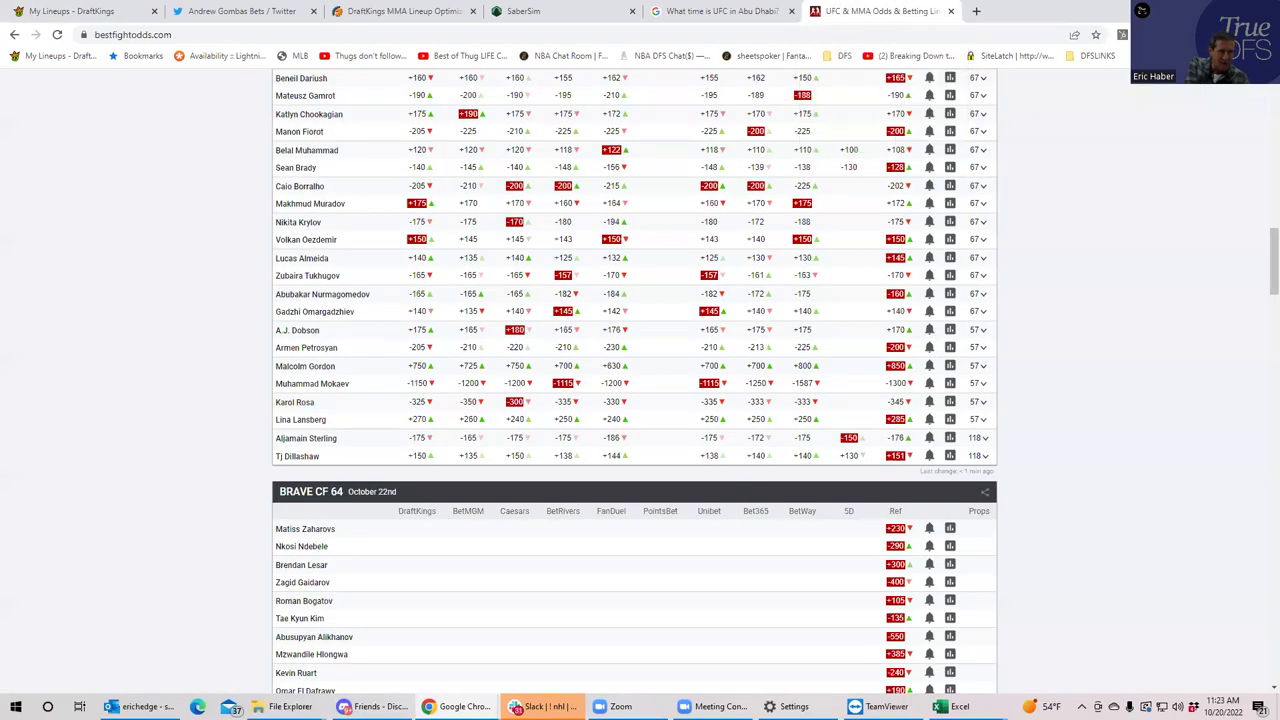
left_click_drag(1272, 240, 1272, 207)
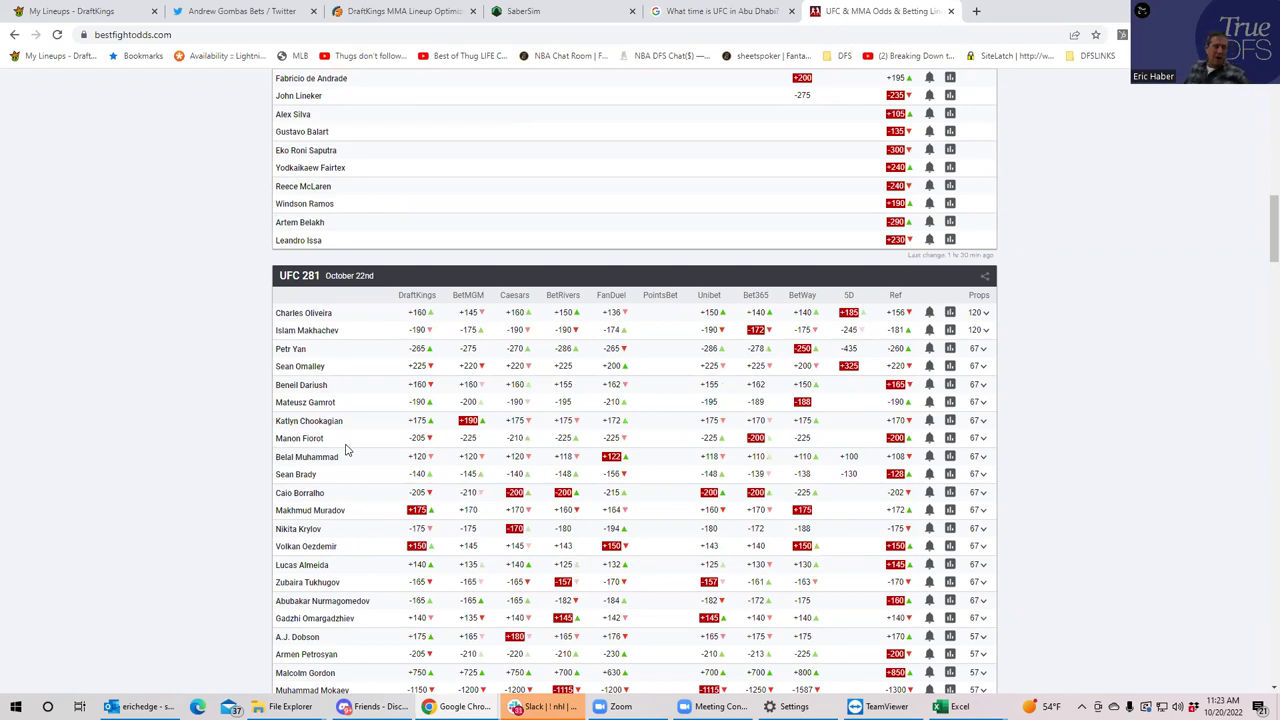
left_click(984, 440)
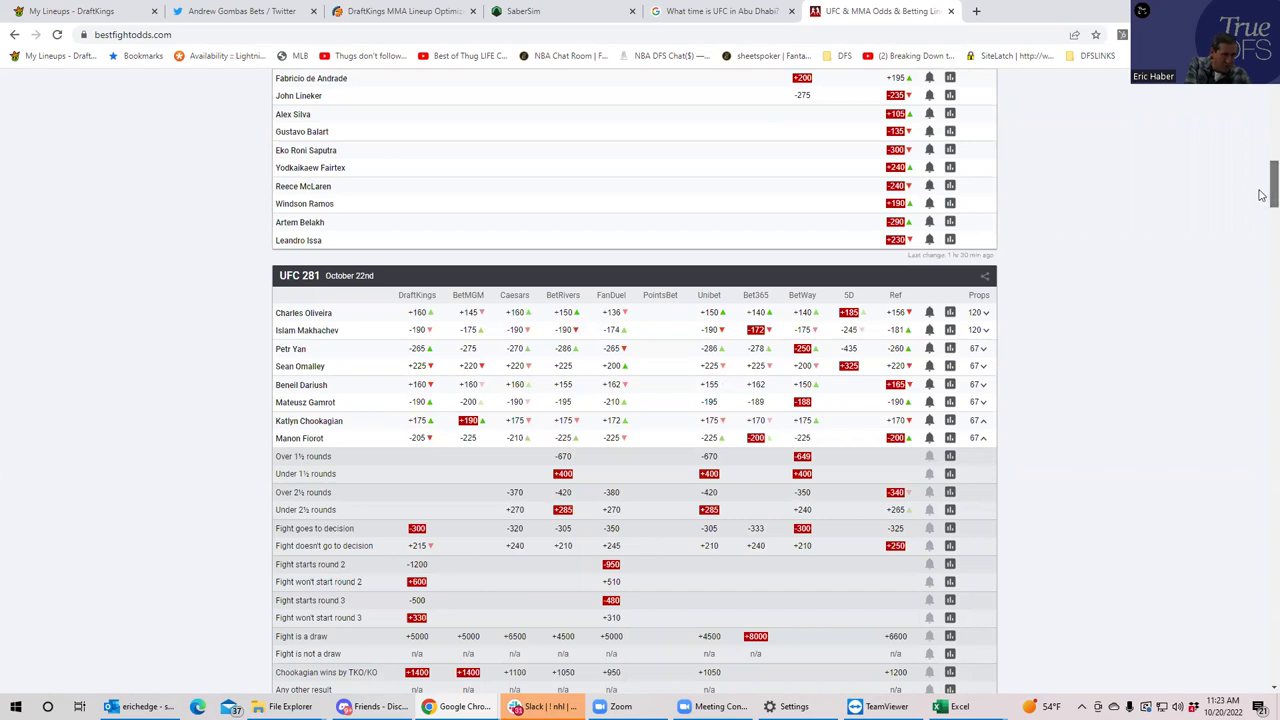
scroll(1262, 203, "down", 1)
left_click_drag(1262, 203, 1262, 211)
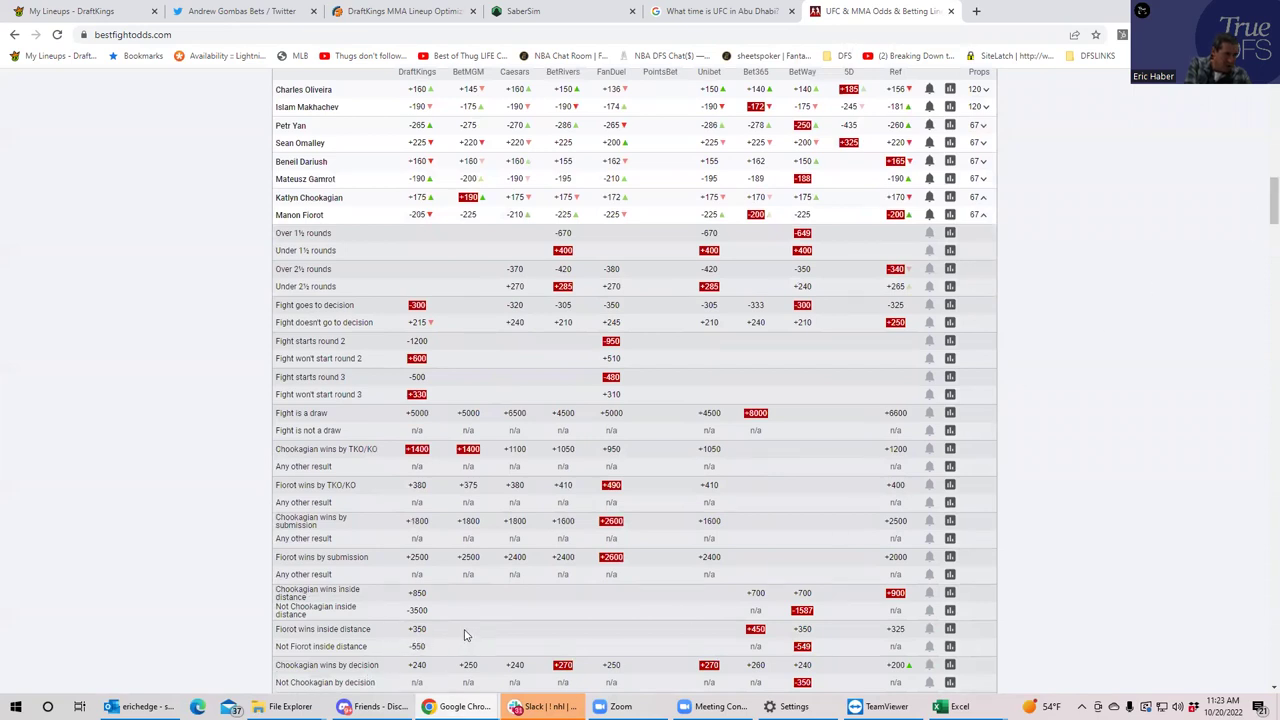
left_click(982, 214)
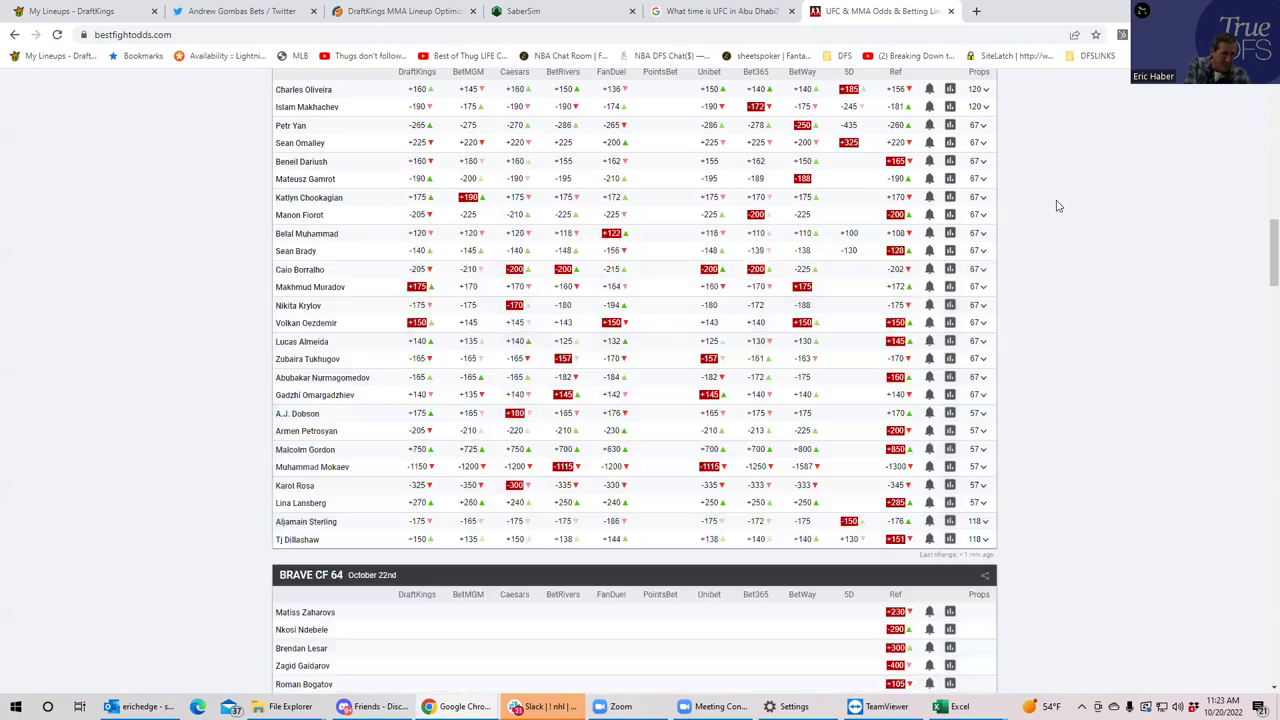
- Examine the round totals, inside-distance and decision props for the Rosa vs. Lansberg fight
left_click(982, 503)
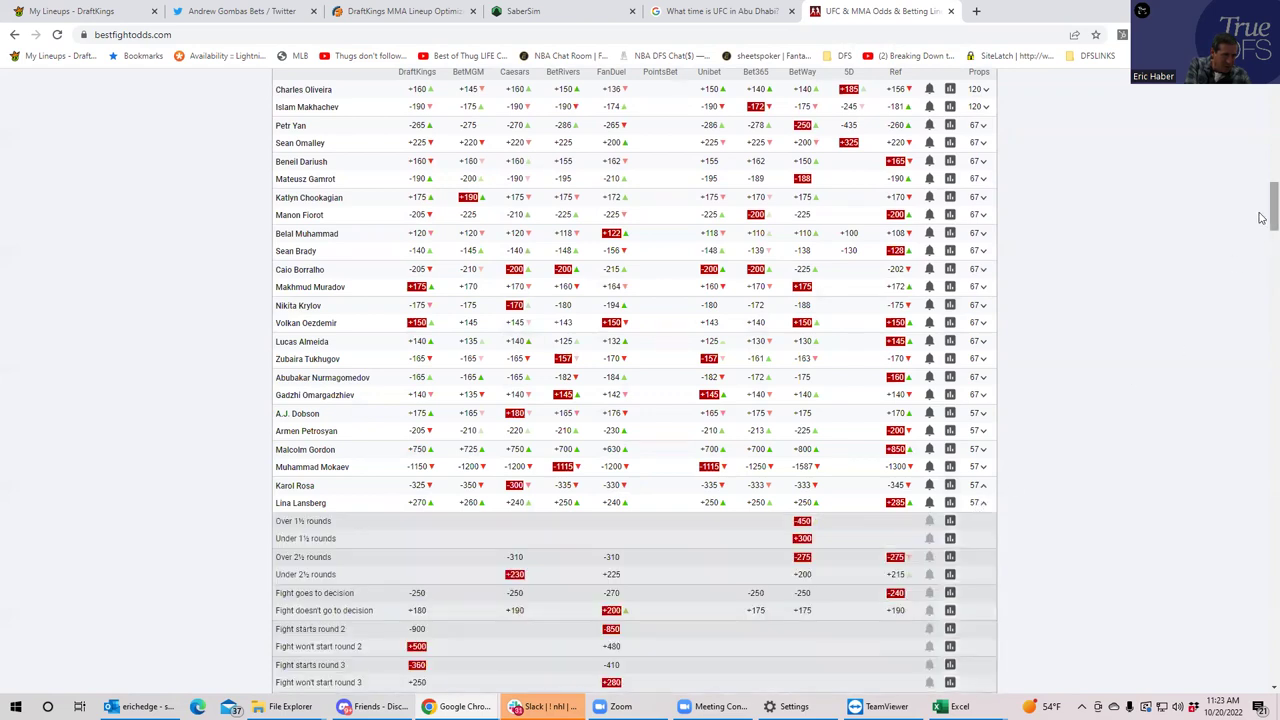
scroll(1261, 220, "down", 3)
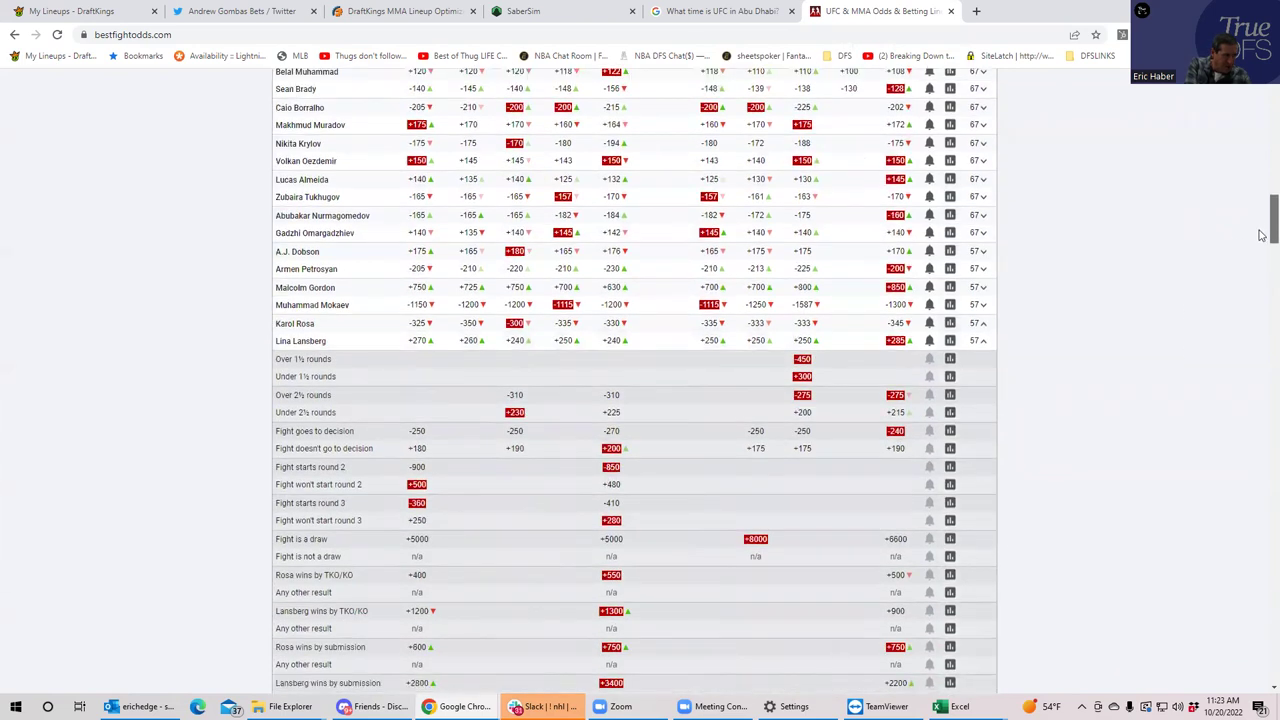
scroll(1261, 238, "down", 1)
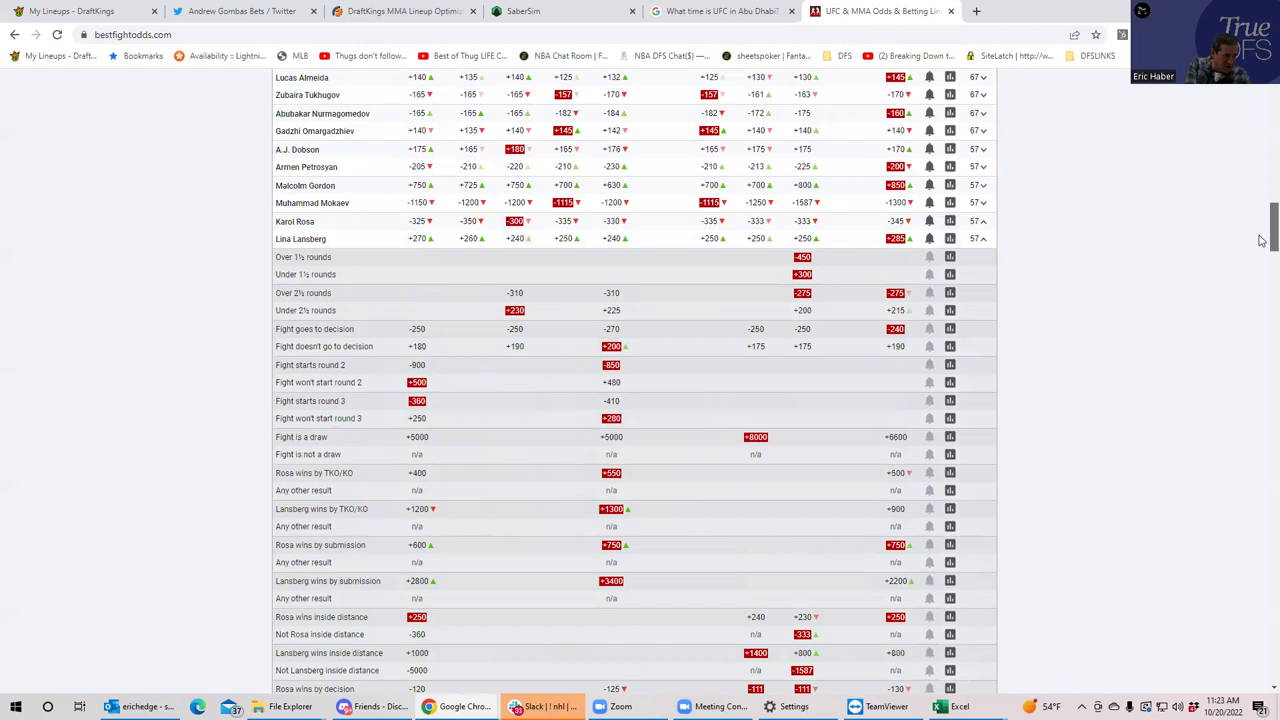
scroll(1261, 240, "down", 1)
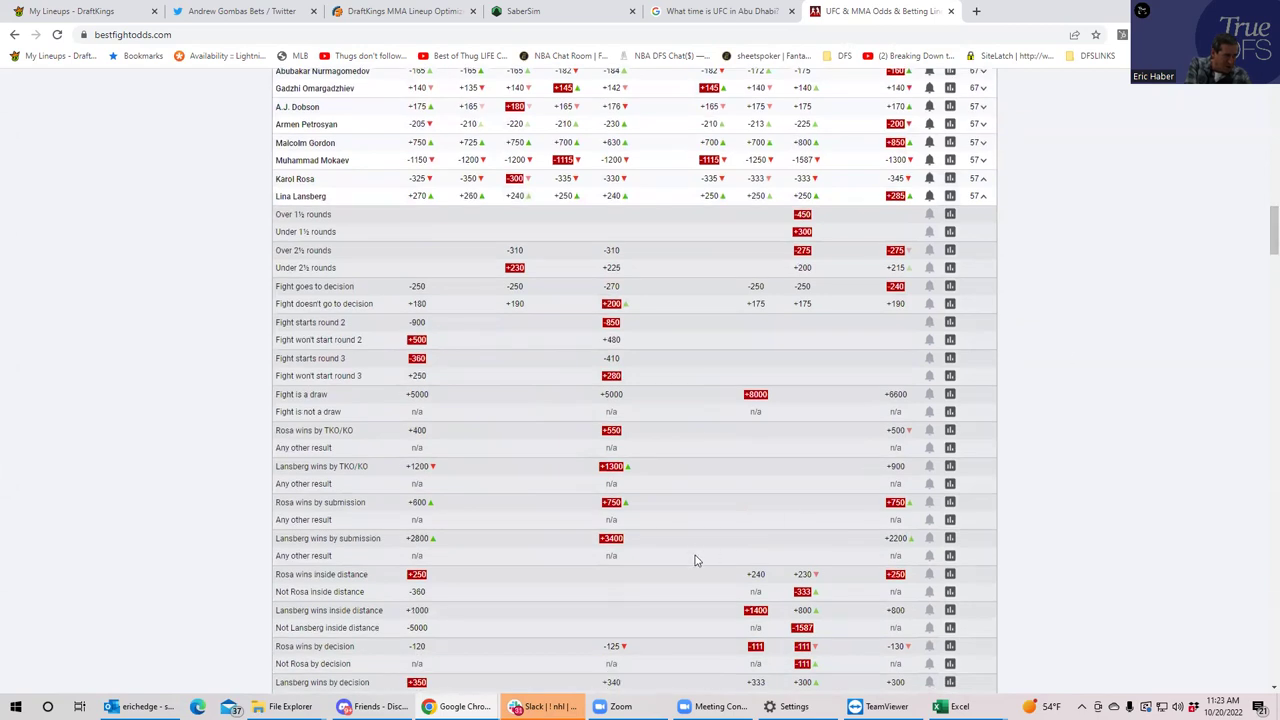
left_click(983, 197)
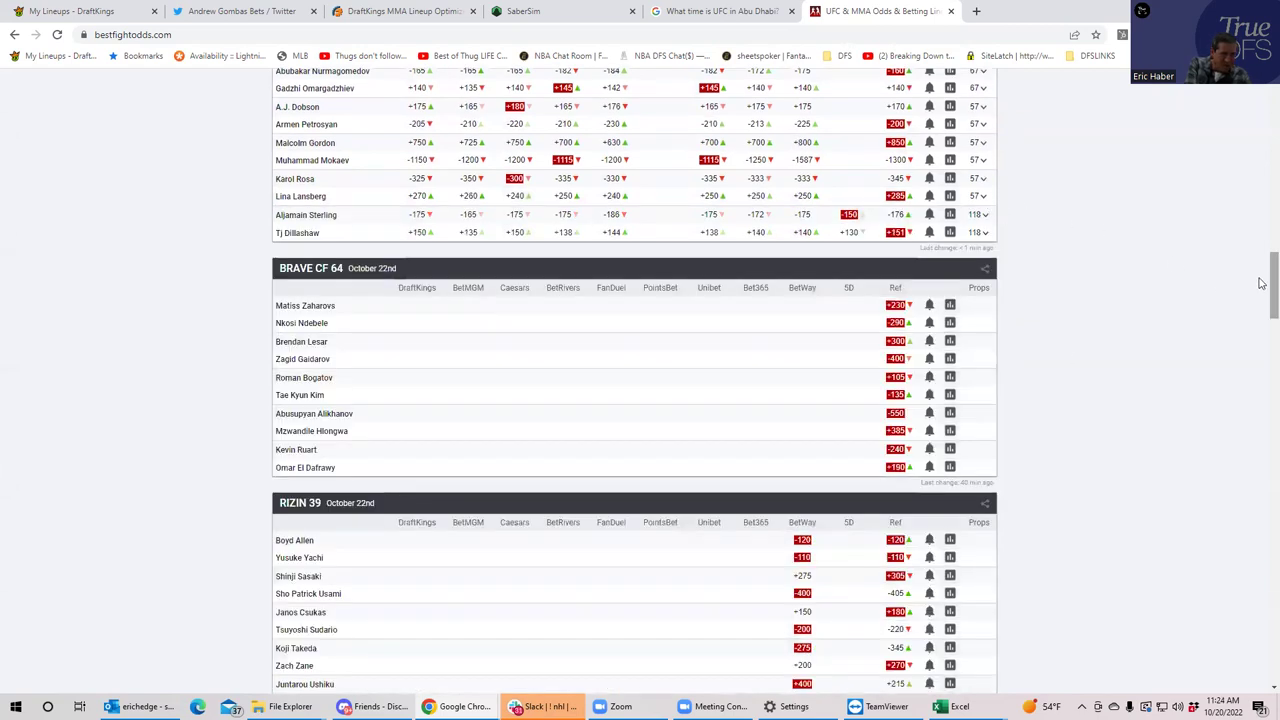
- Return to the UFC 281 fight list and recheck the round totals and decision props for Chookagian vs. Fiorot
scroll(1262, 276, "up", 3)
scroll(1258, 211, "up", 4)
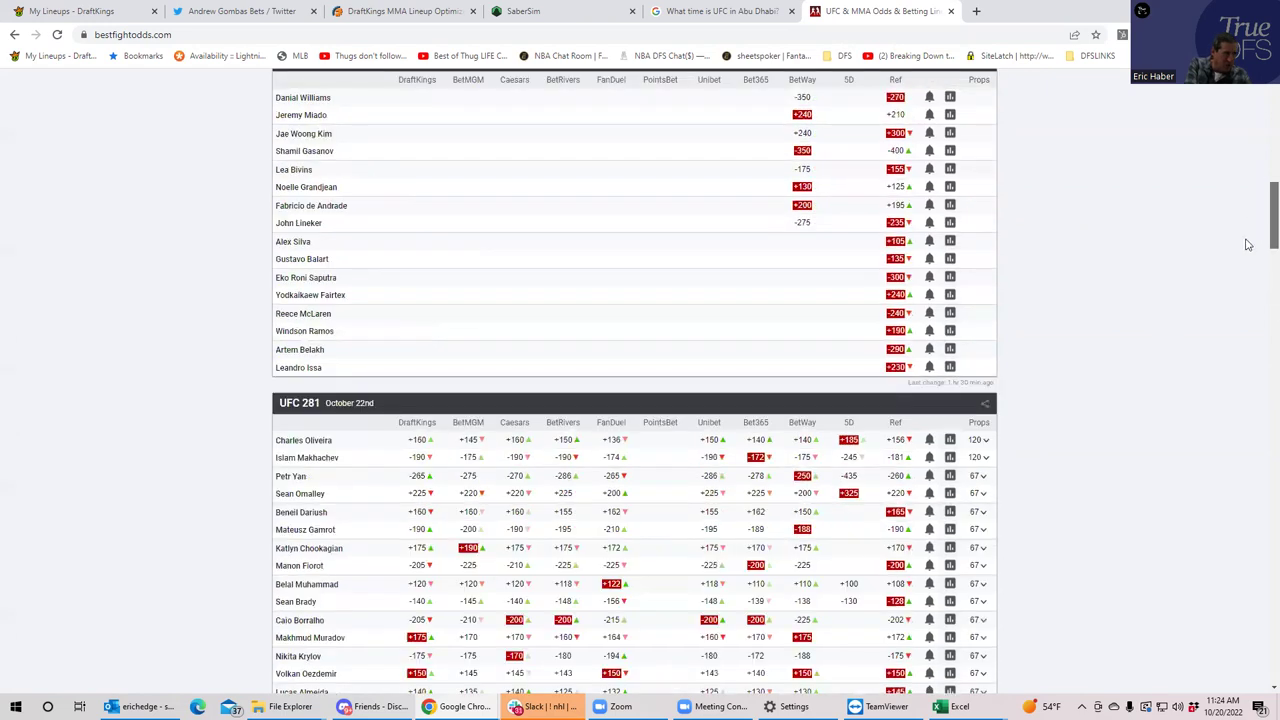
scroll(1247, 245, "down", 3)
scroll(1244, 240, "up", 1)
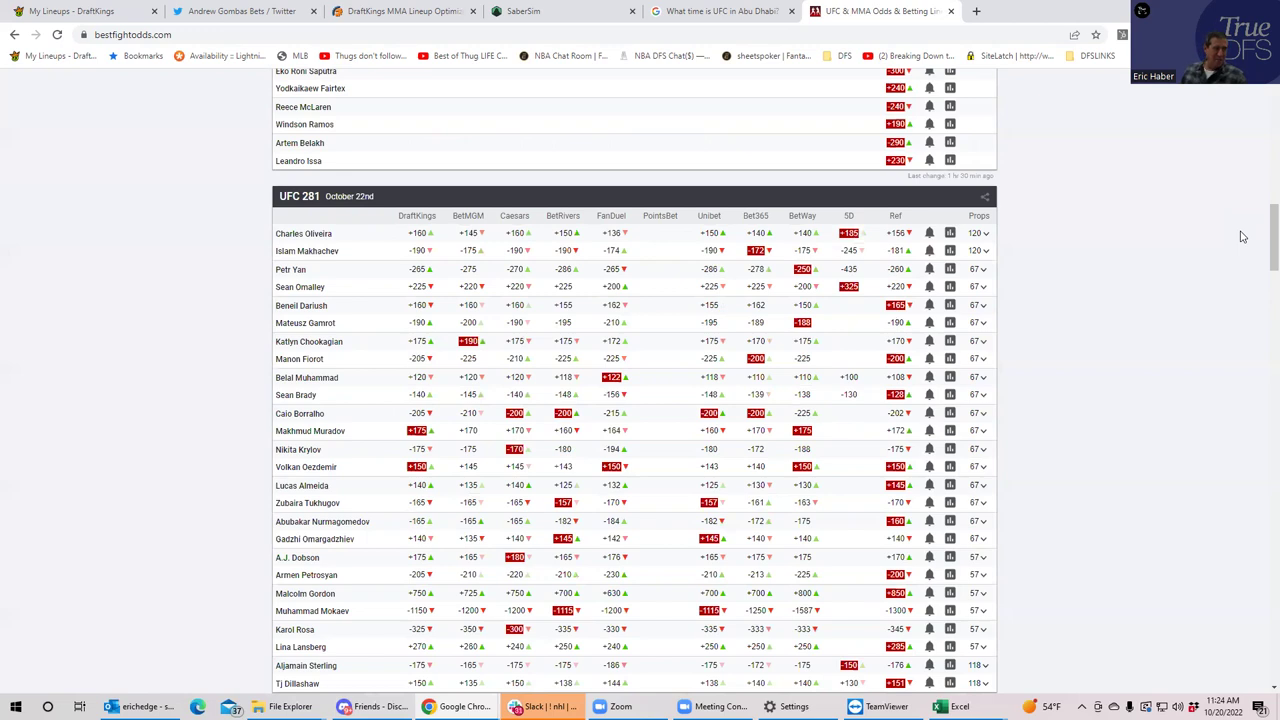
left_click(981, 342)
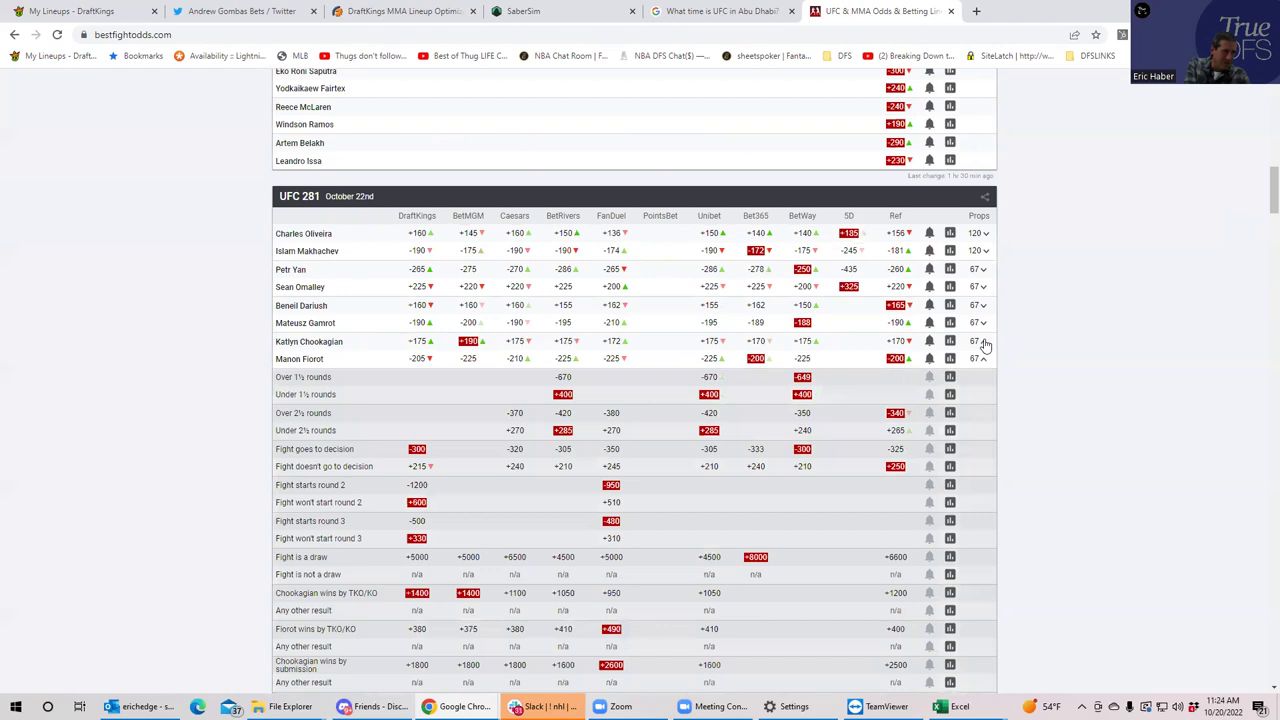
left_click(984, 344)
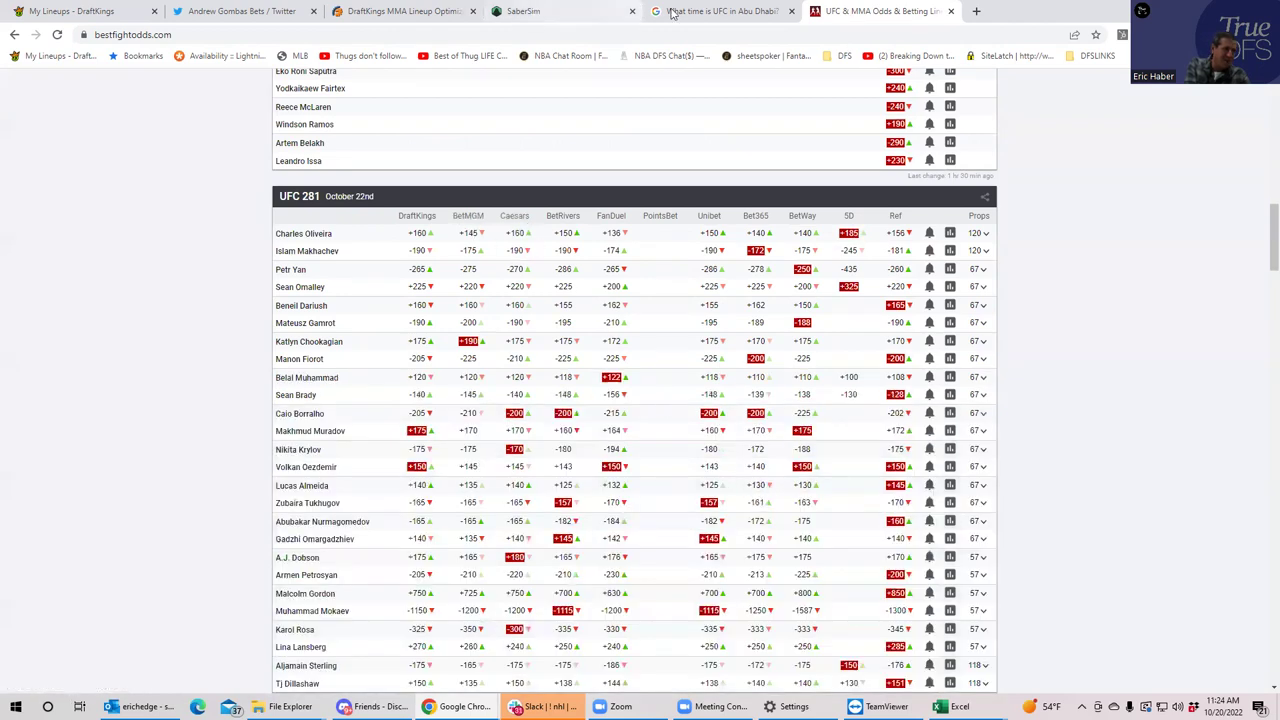
- Switch to the DraftKings lineup editor and review M. Gamrot's fight log
left_click(102, 16)
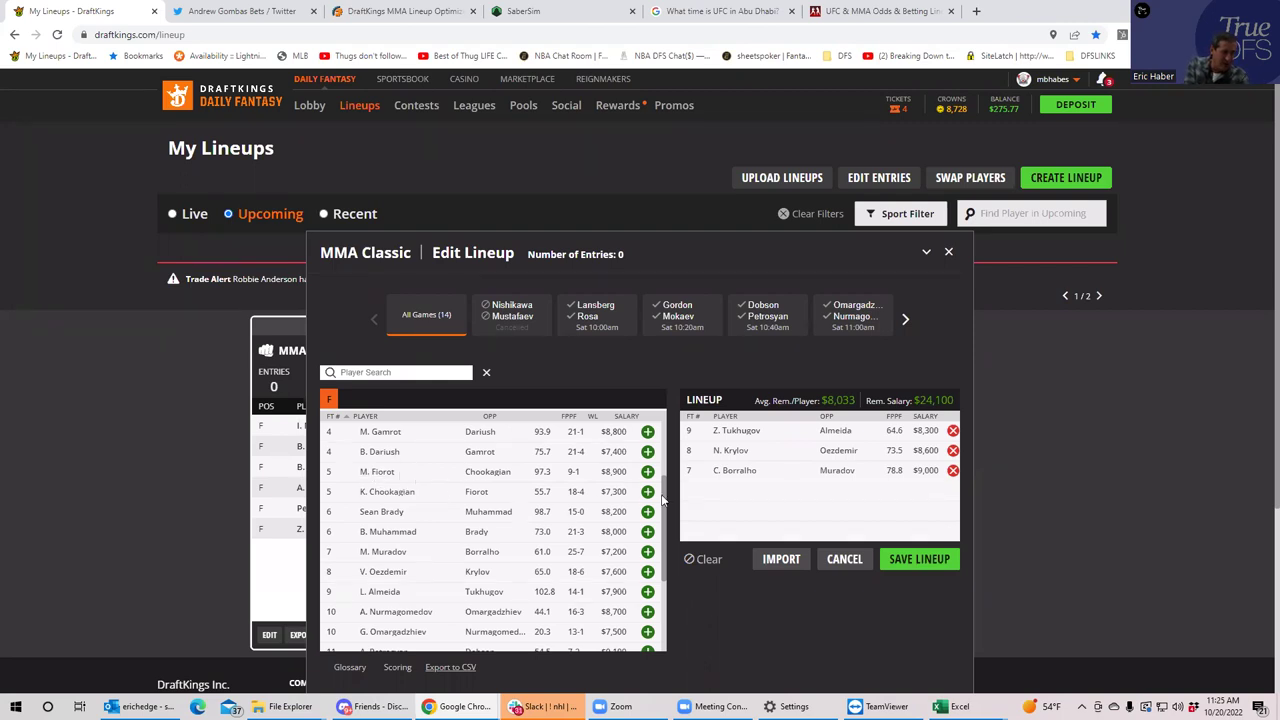
left_click_drag(665, 497, 663, 480)
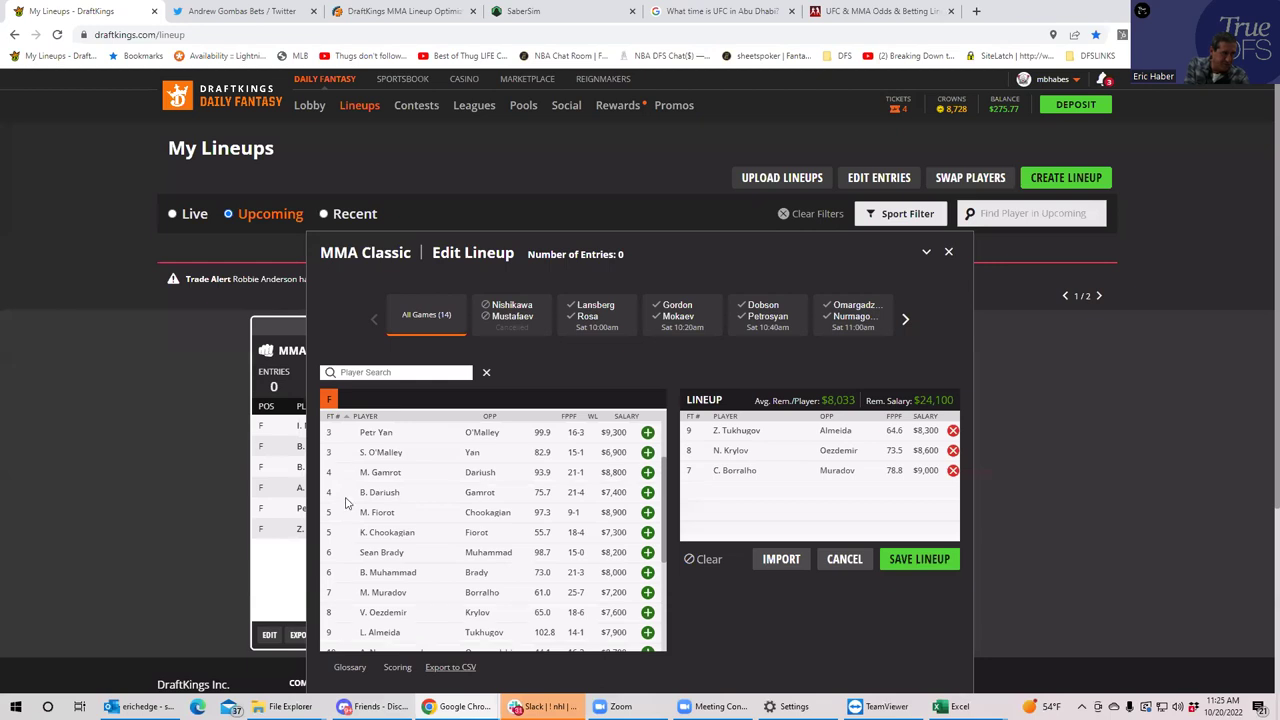
left_click(384, 474)
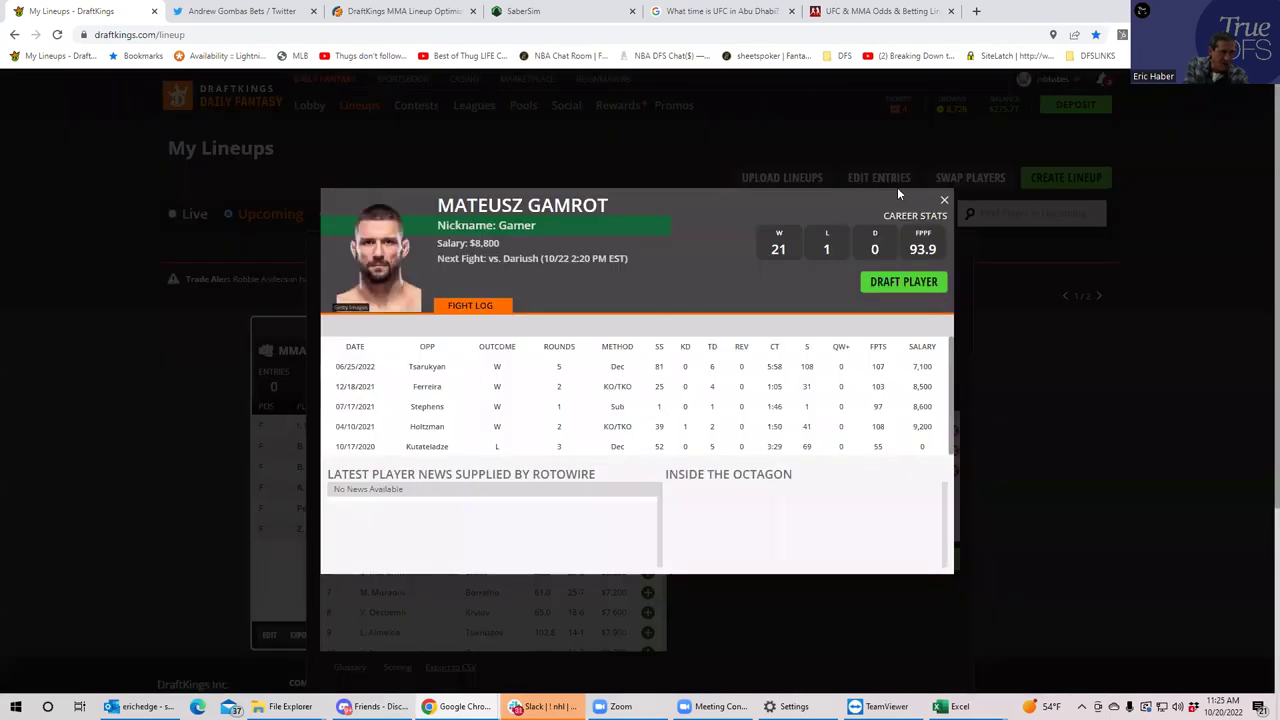
left_click(944, 200)
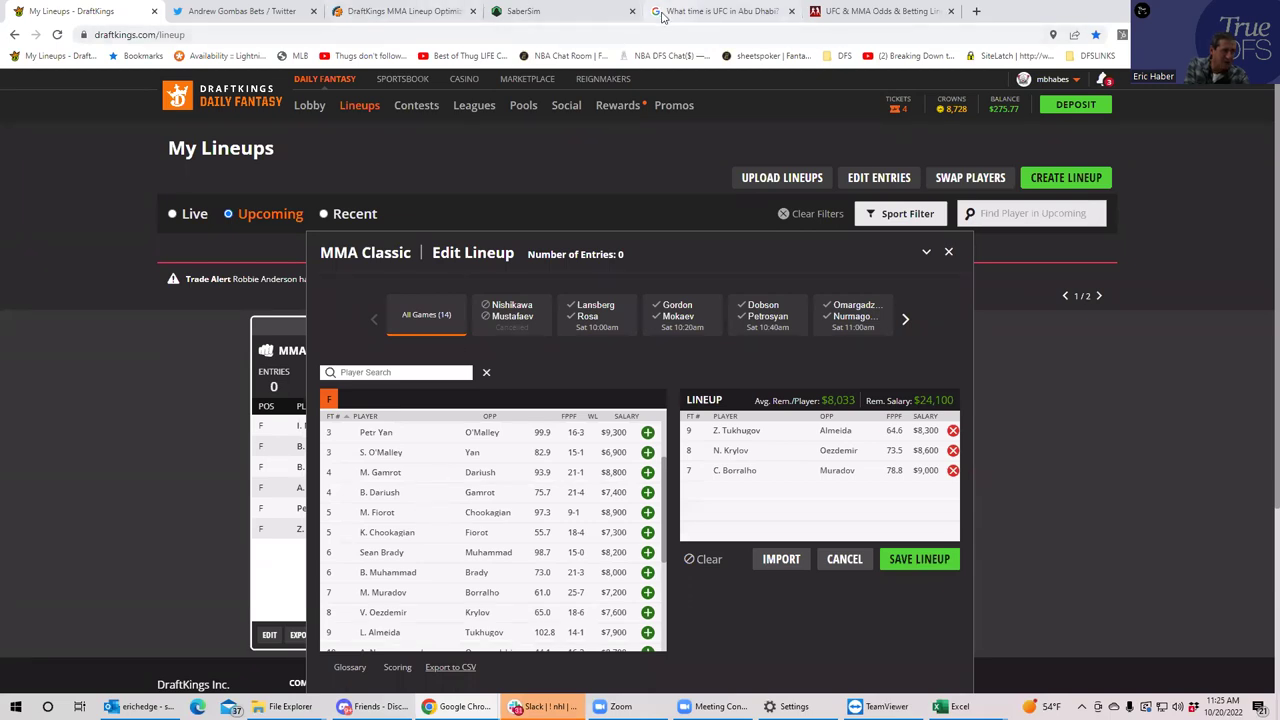
- Switch to the odds page and examine the round totals and method-of-victory props for Dariush vs. Gamrot, then return to the fight list
left_click(862, 11)
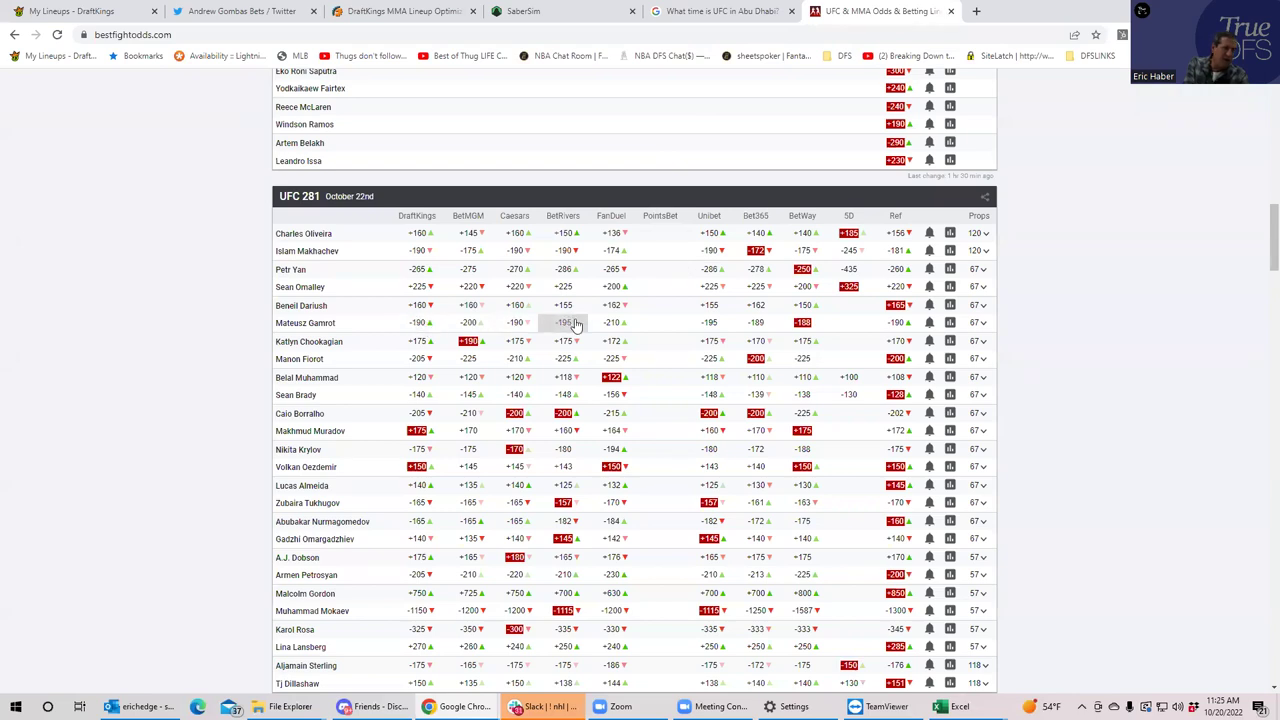
left_click(983, 323)
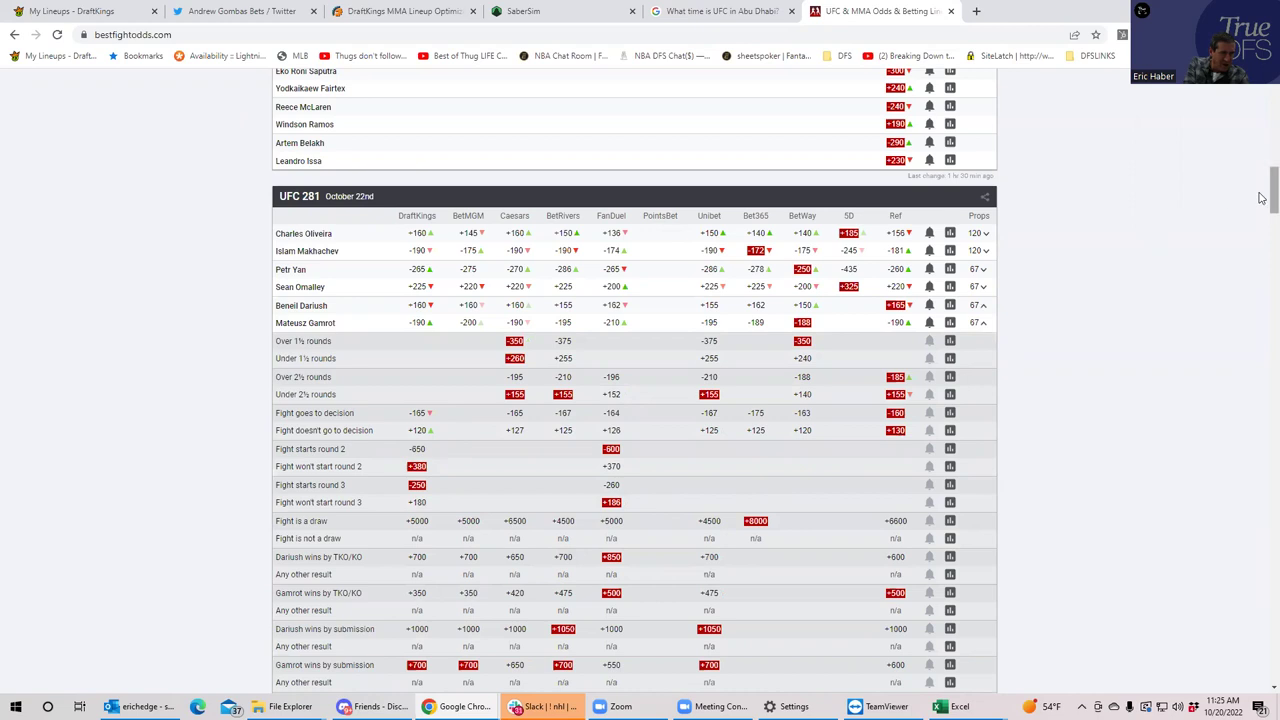
scroll(1262, 203, "down", 1)
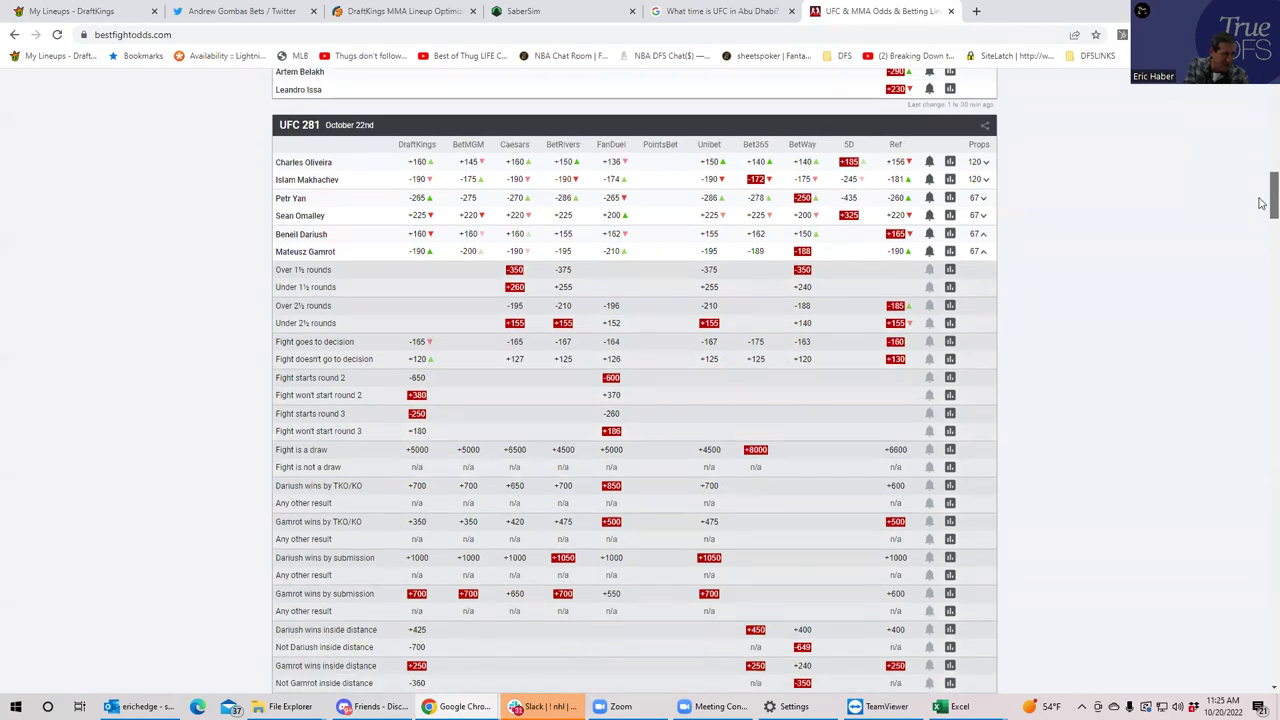
scroll(1262, 205, "down", 1)
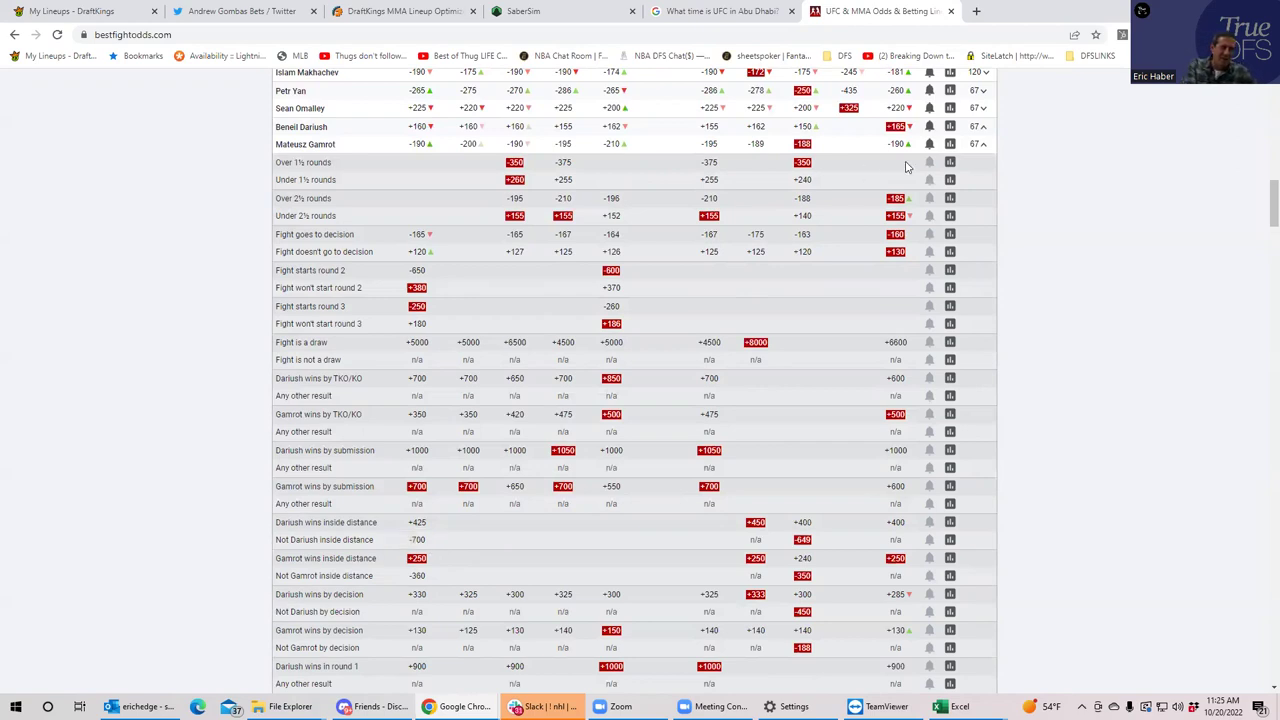
left_click(981, 146)
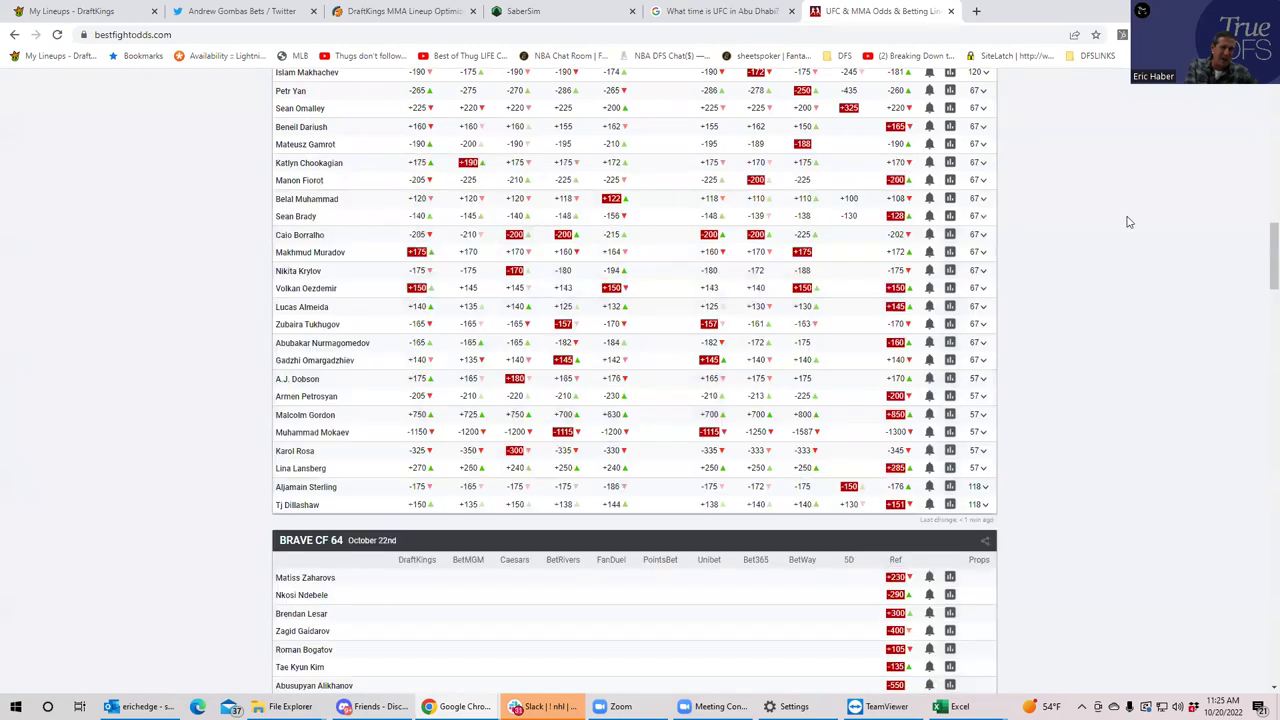
left_click_drag(1262, 254, 1240, 225)
scroll(1240, 225, "down", 3)
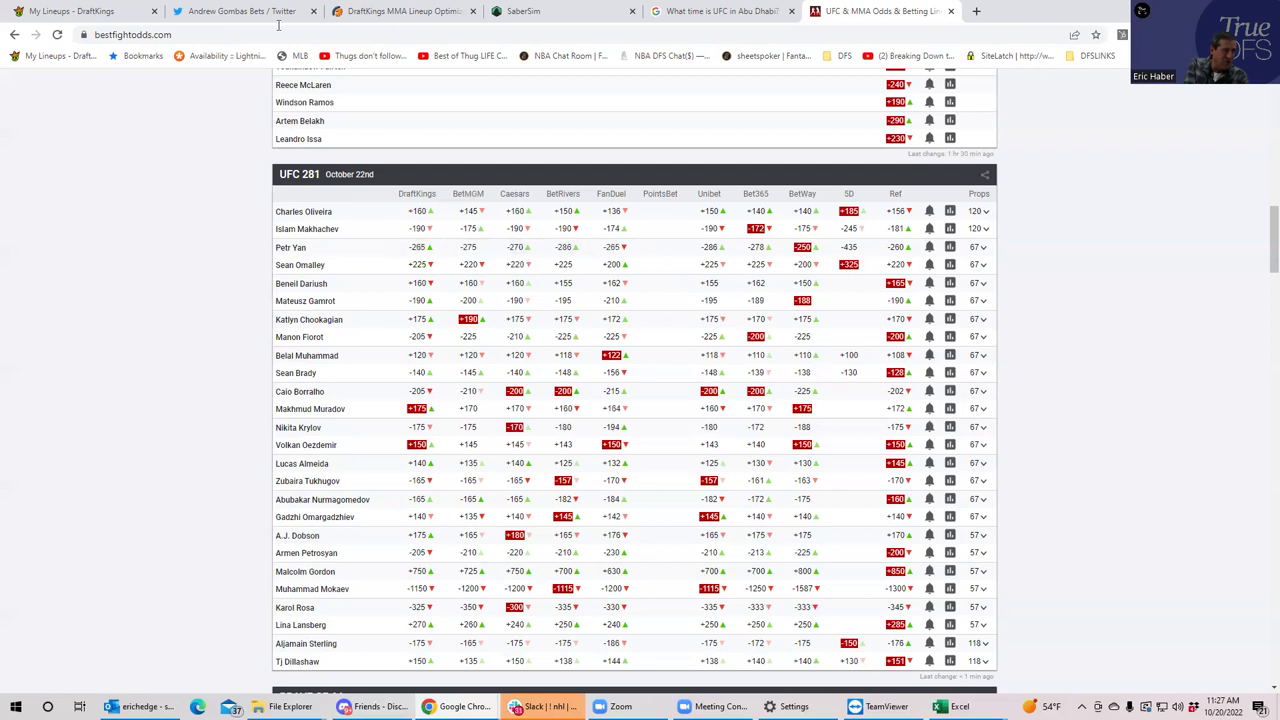
- Find the Yan vs. O'Malley salaries in the DraftKings lineup editor, then examine that fight's round and decision props on the odds page
left_click(88, 13)
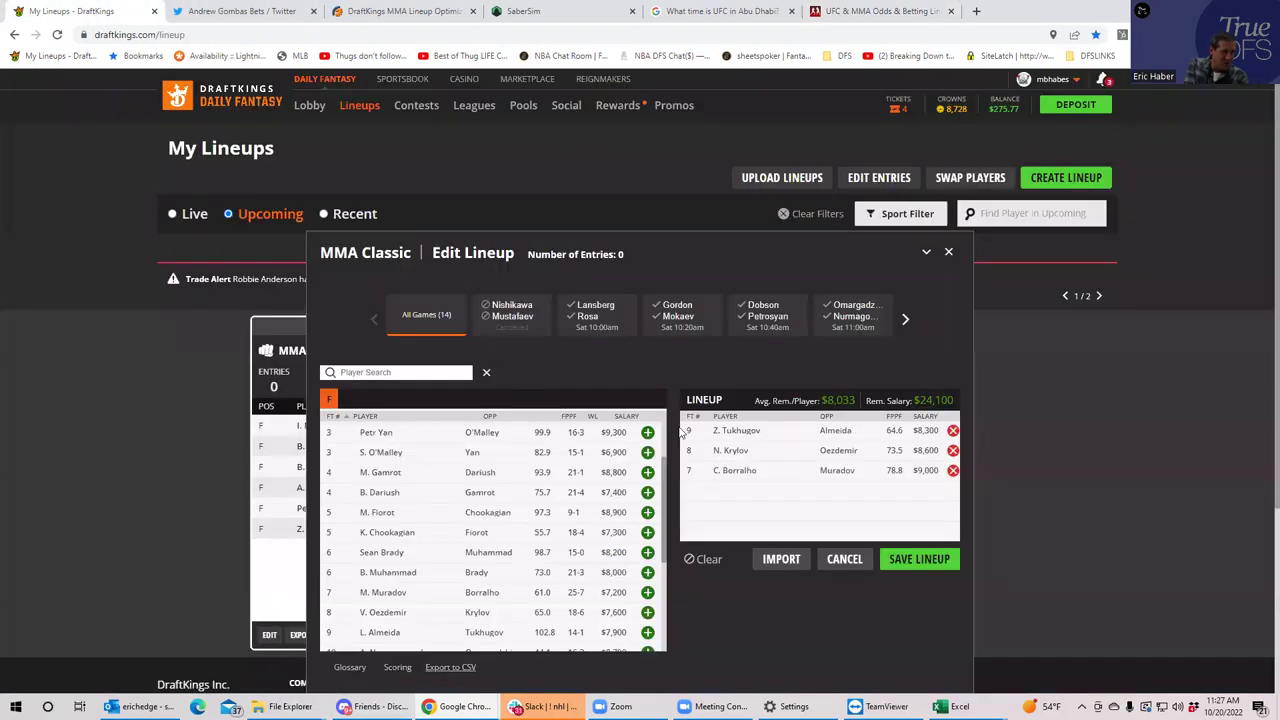
left_click_drag(664, 481, 665, 465)
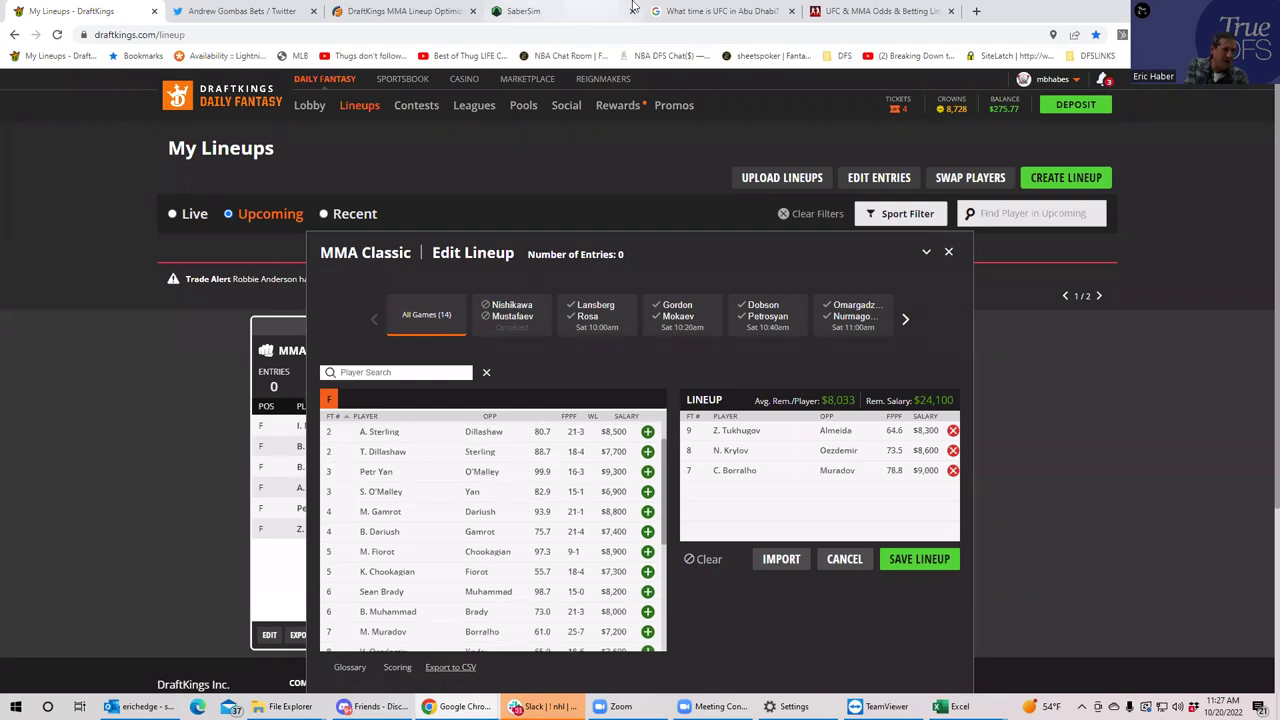
left_click(845, 11)
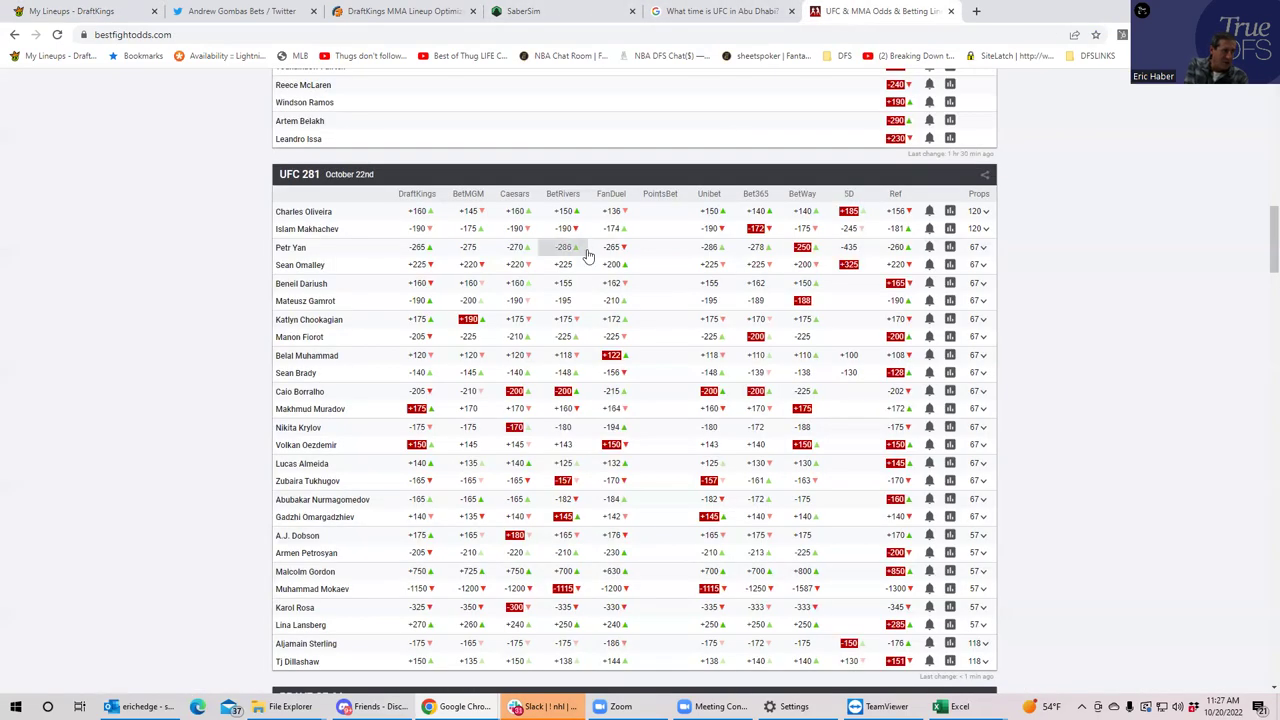
left_click(982, 266)
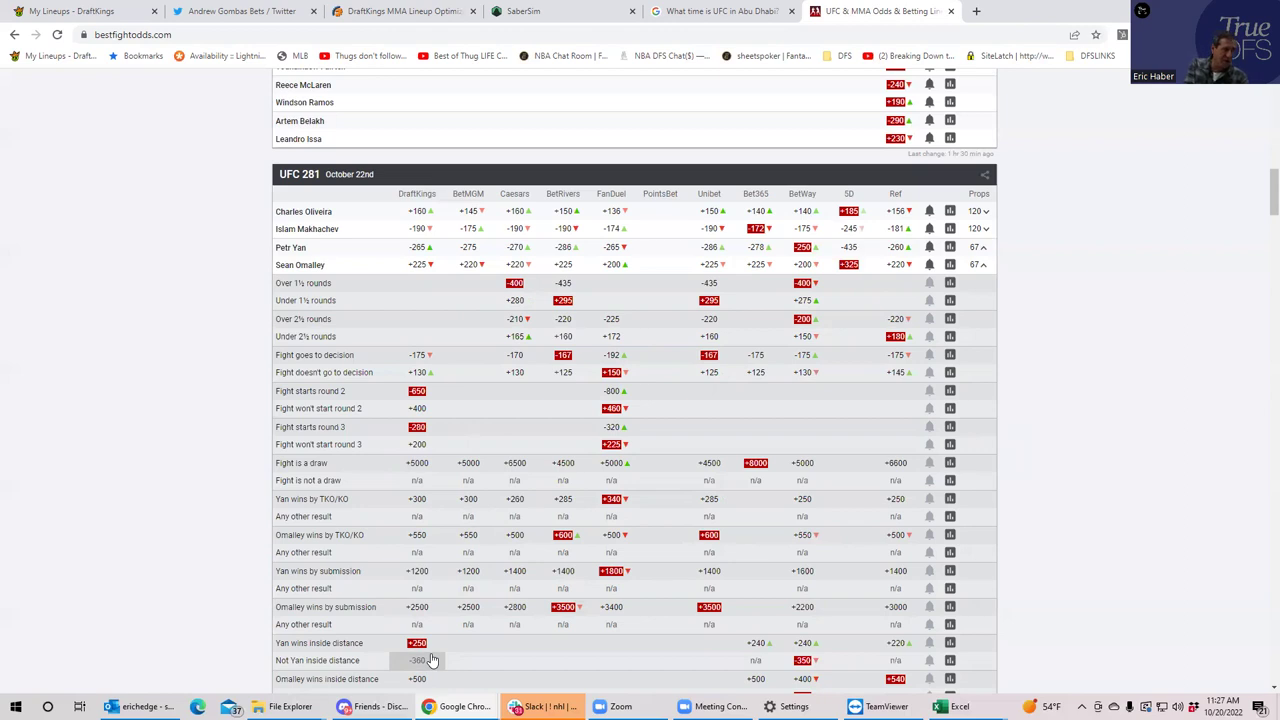
left_click(983, 266)
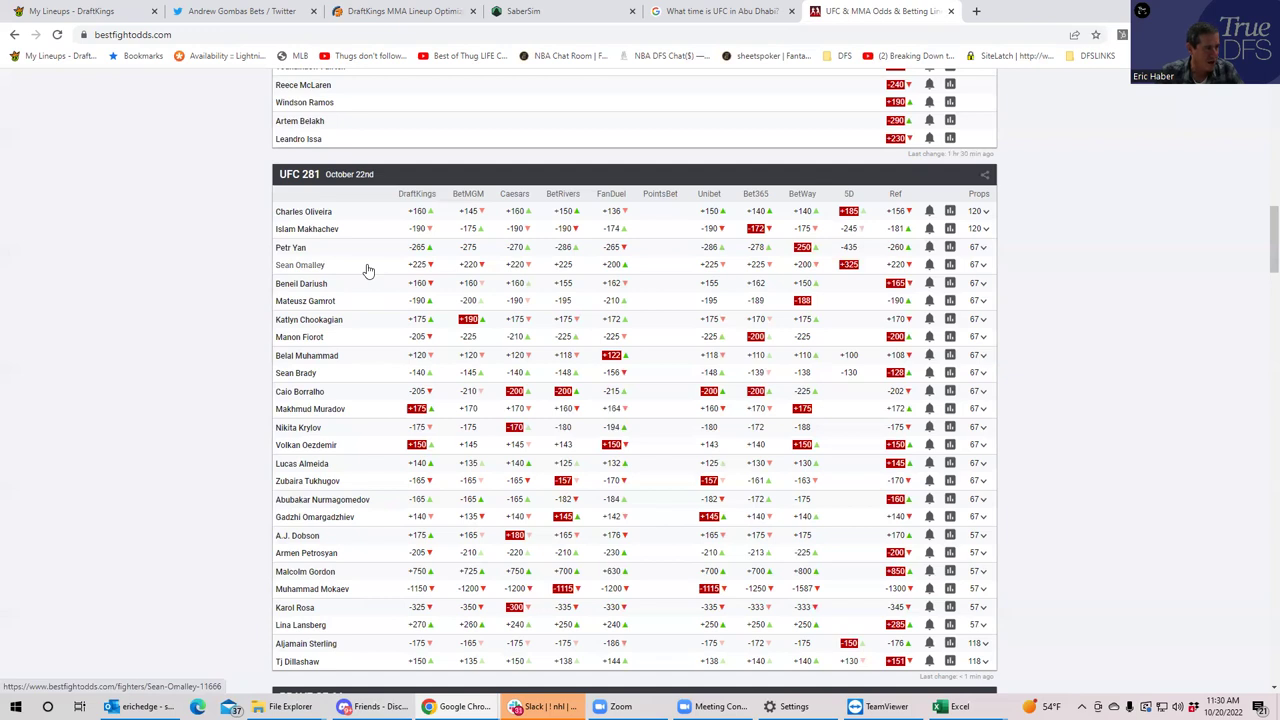
- Recheck the Yan vs. O'Malley props, including the inside-distance, decision and round-by-round win odds
left_click(979, 265)
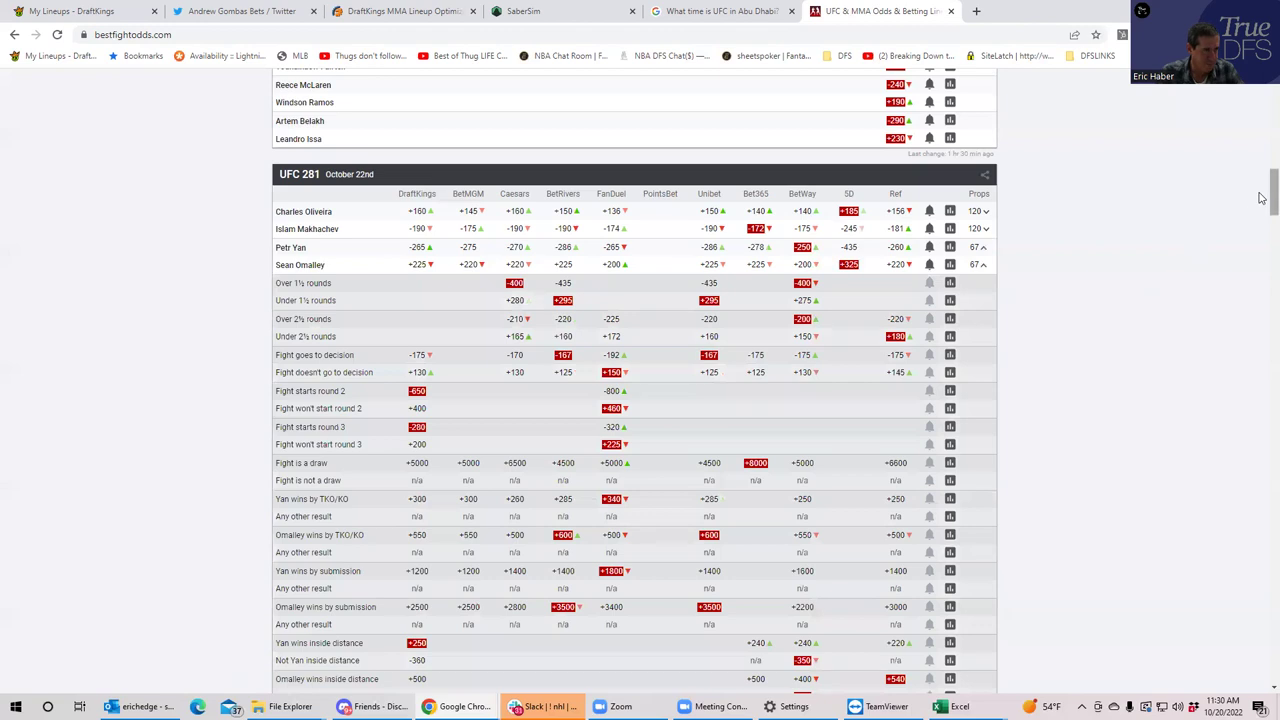
left_click_drag(1263, 200, 1262, 220)
scroll(1262, 220, "down", 2)
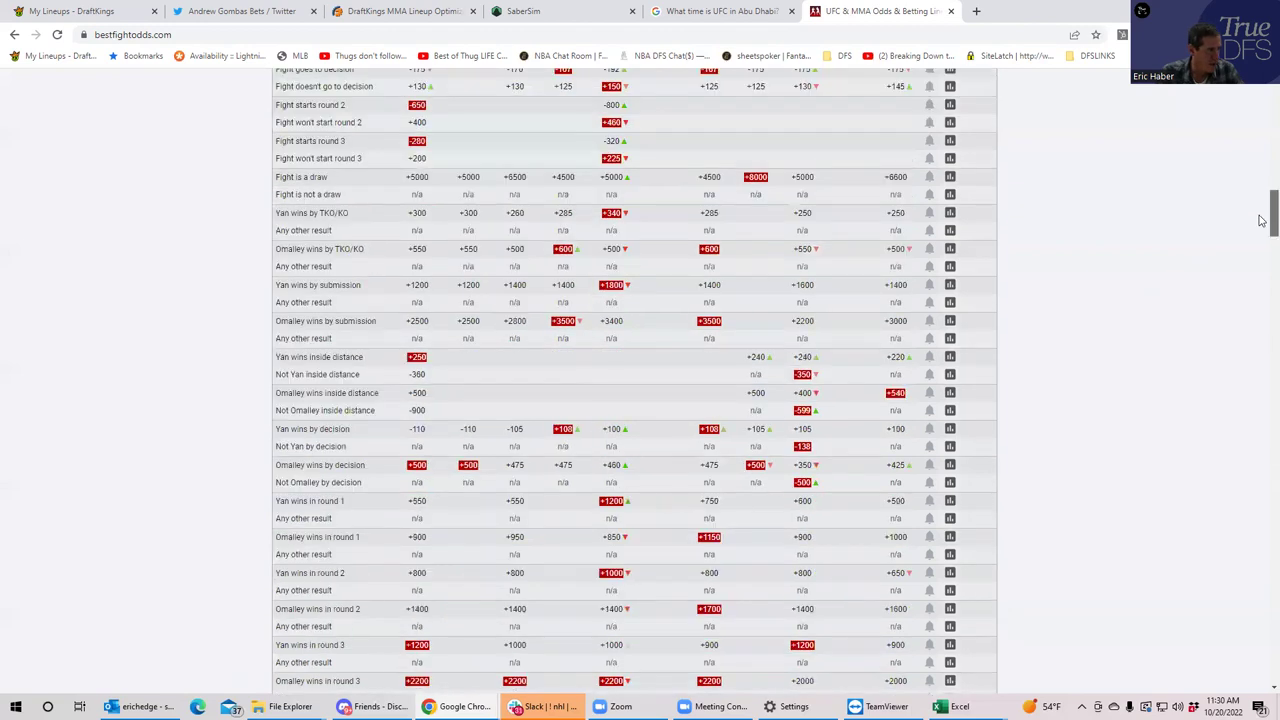
left_click_drag(1262, 220, 1262, 143)
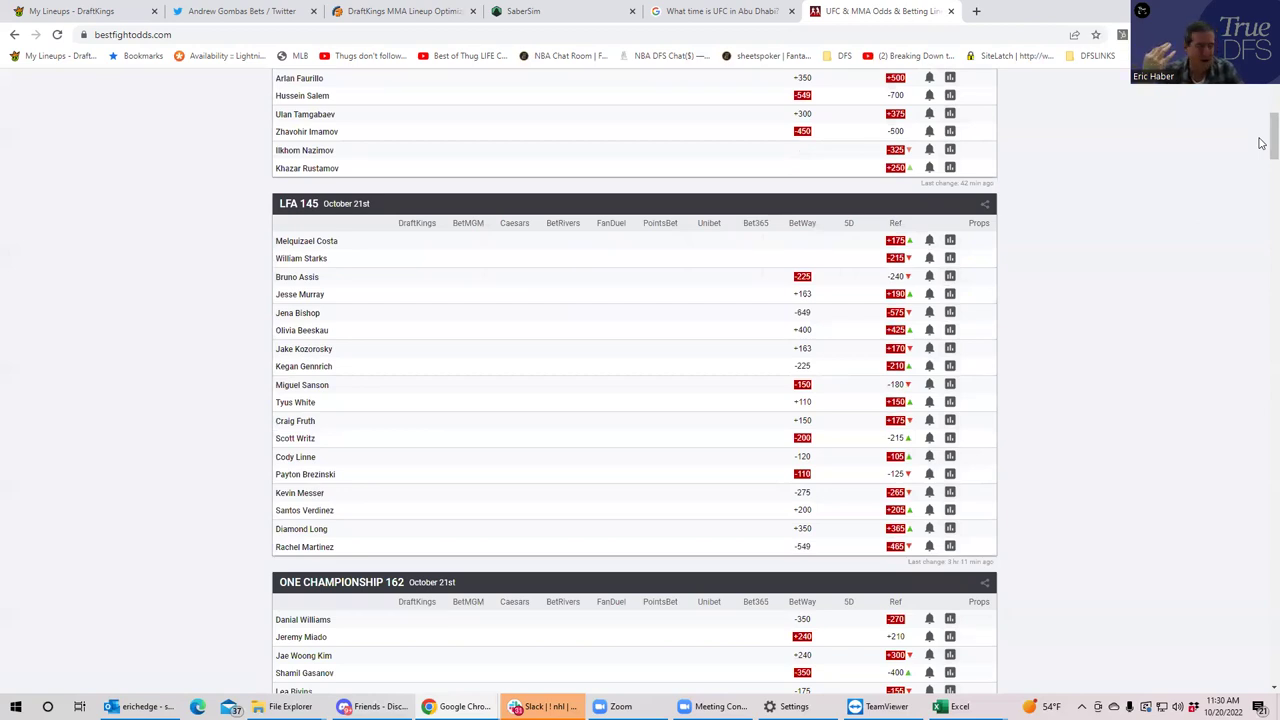
left_click_drag(1262, 142, 1262, 233)
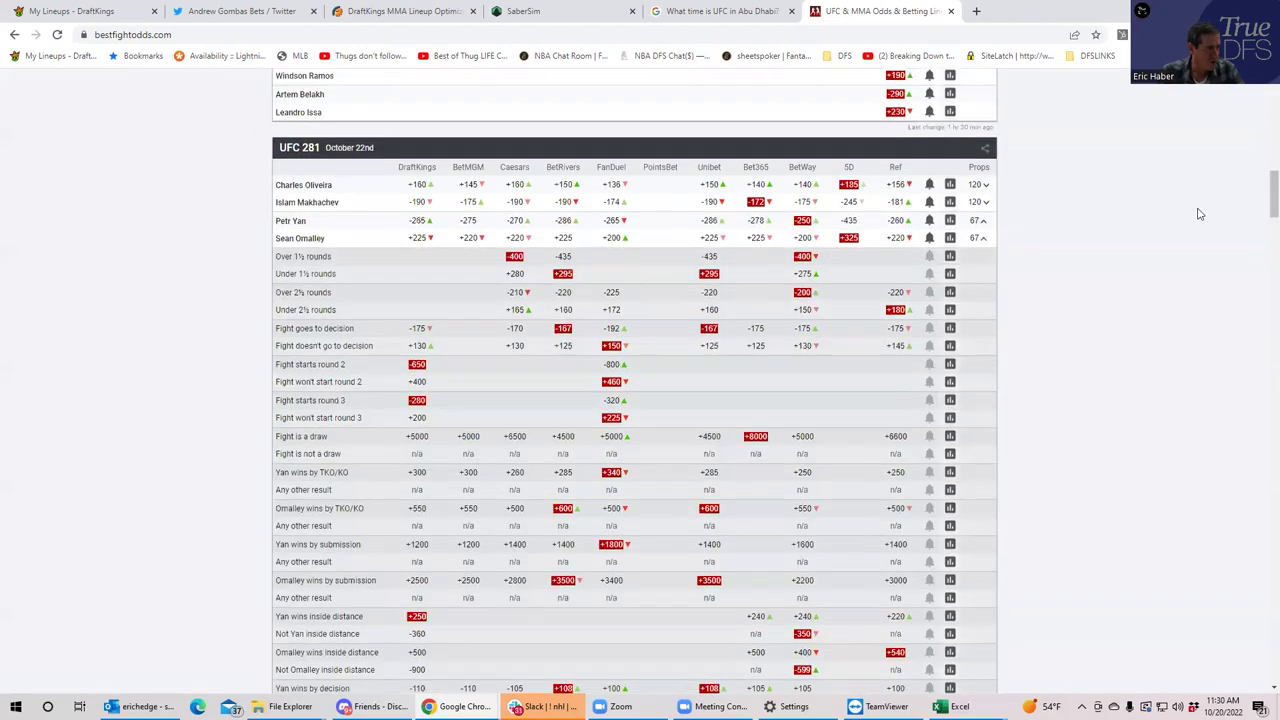
left_click(983, 240)
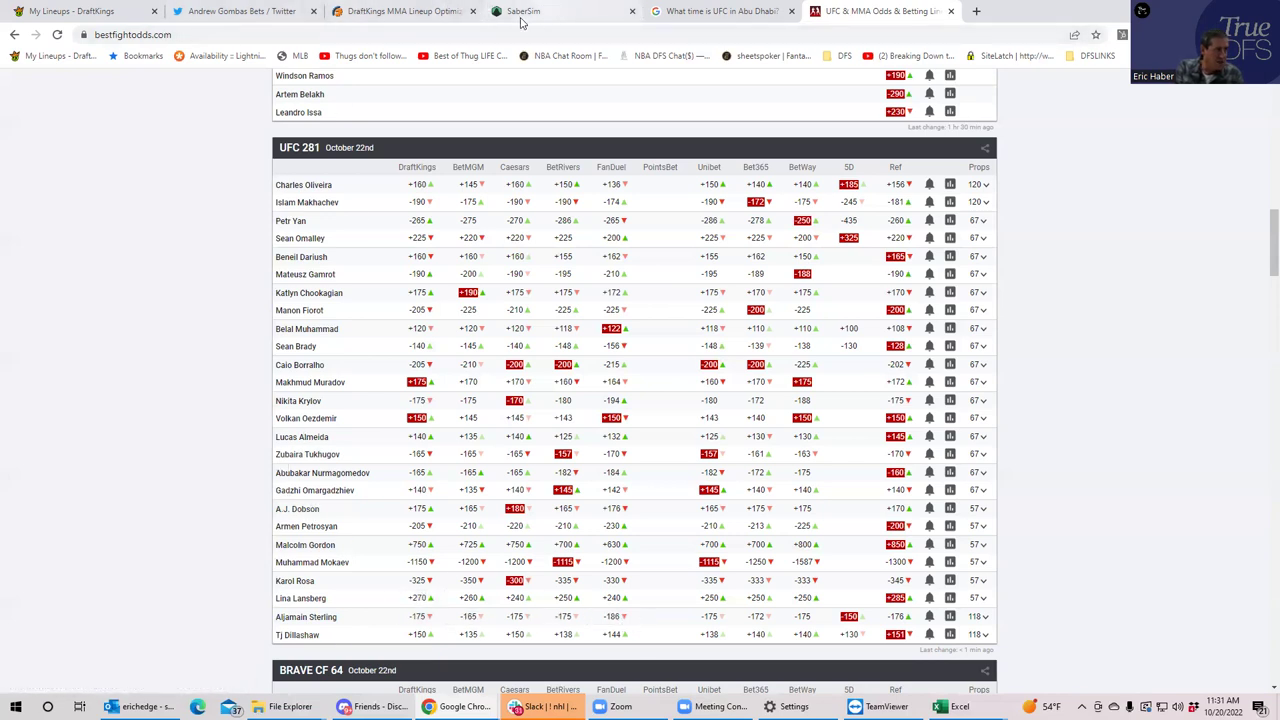
- Check the Sterling vs. Dillashaw salaries in the DraftKings lineup editor, then examine that fight's round totals and method-of-victory props on the odds page
left_click(80, 12)
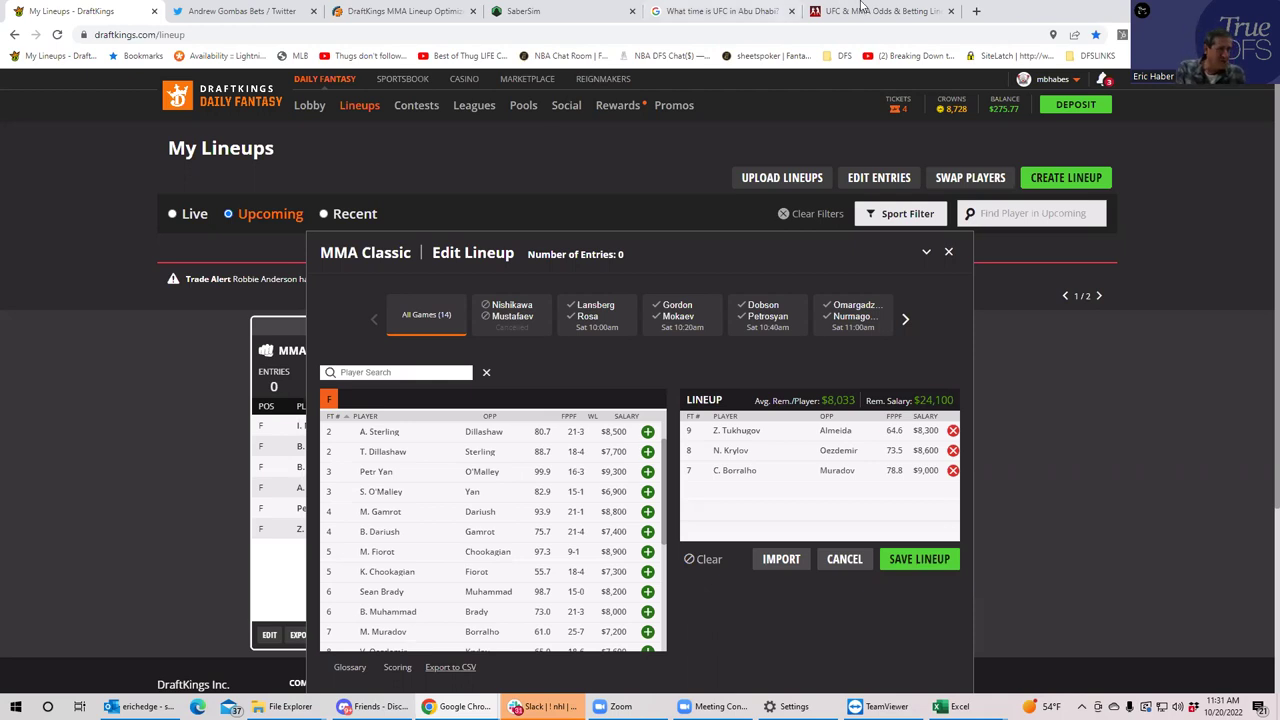
left_click(866, 11)
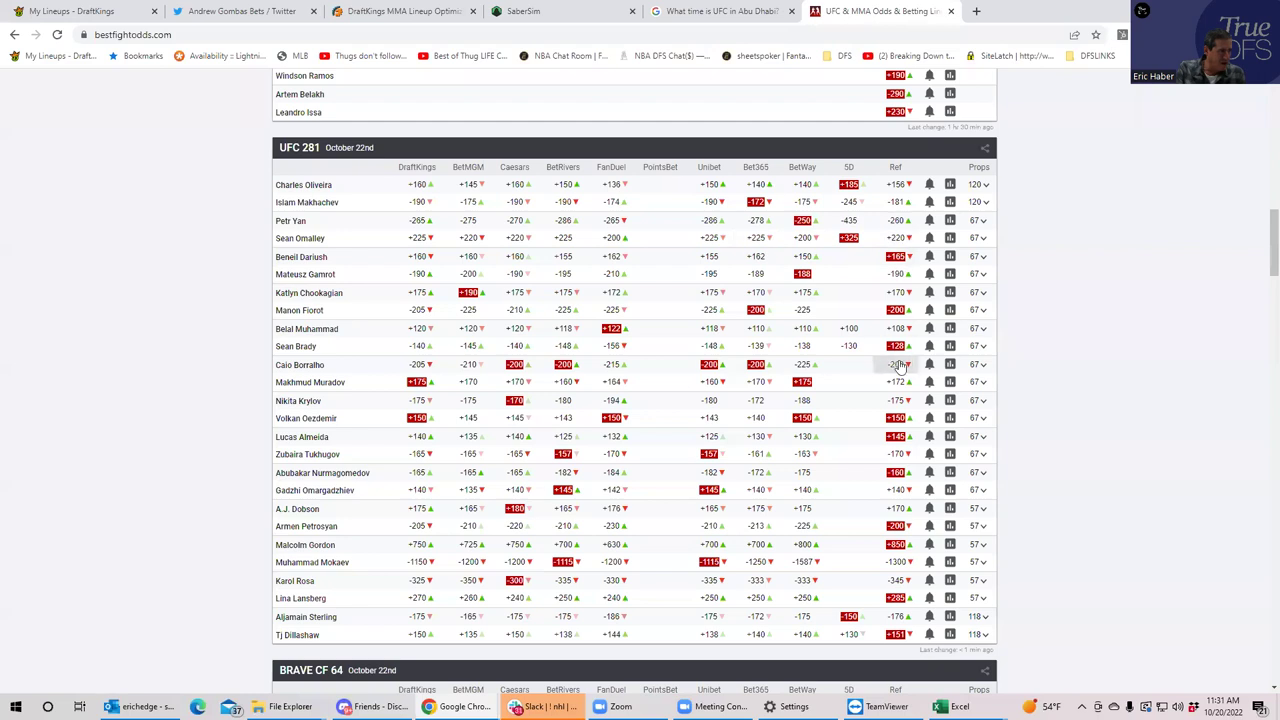
left_click(985, 636)
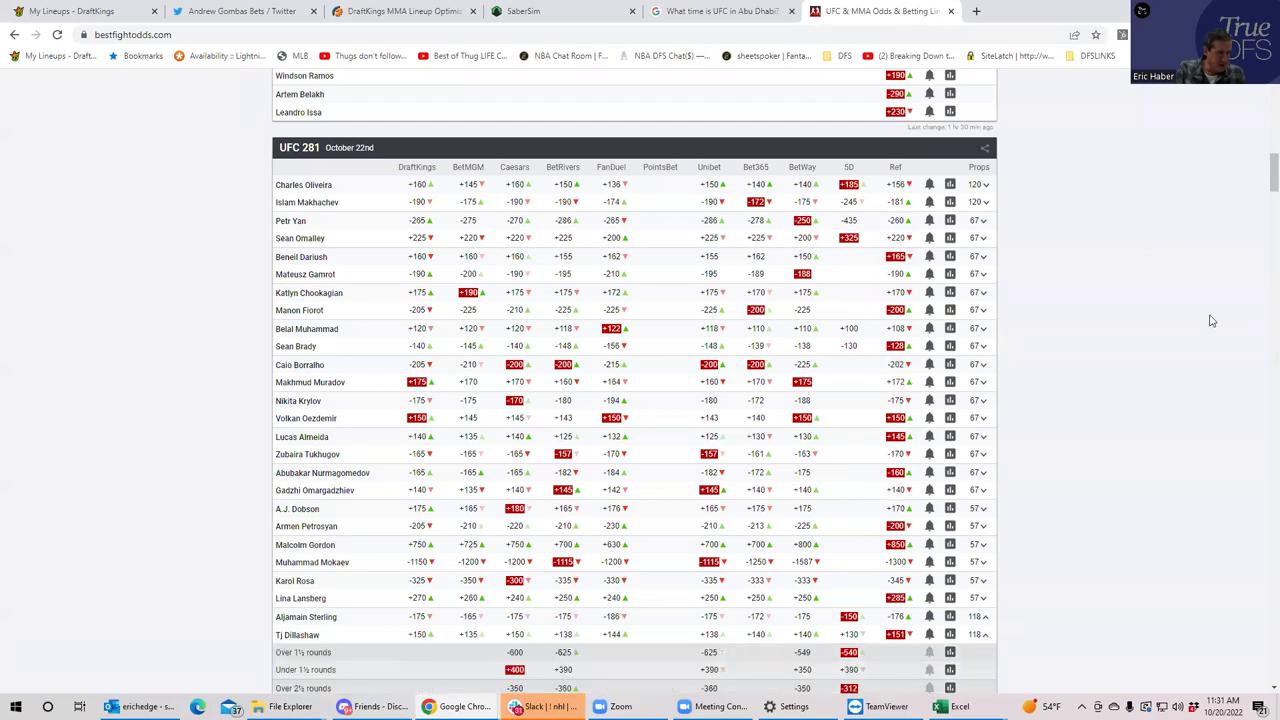
scroll(1260, 195, "down", 2)
scroll(1260, 199, "down", 1)
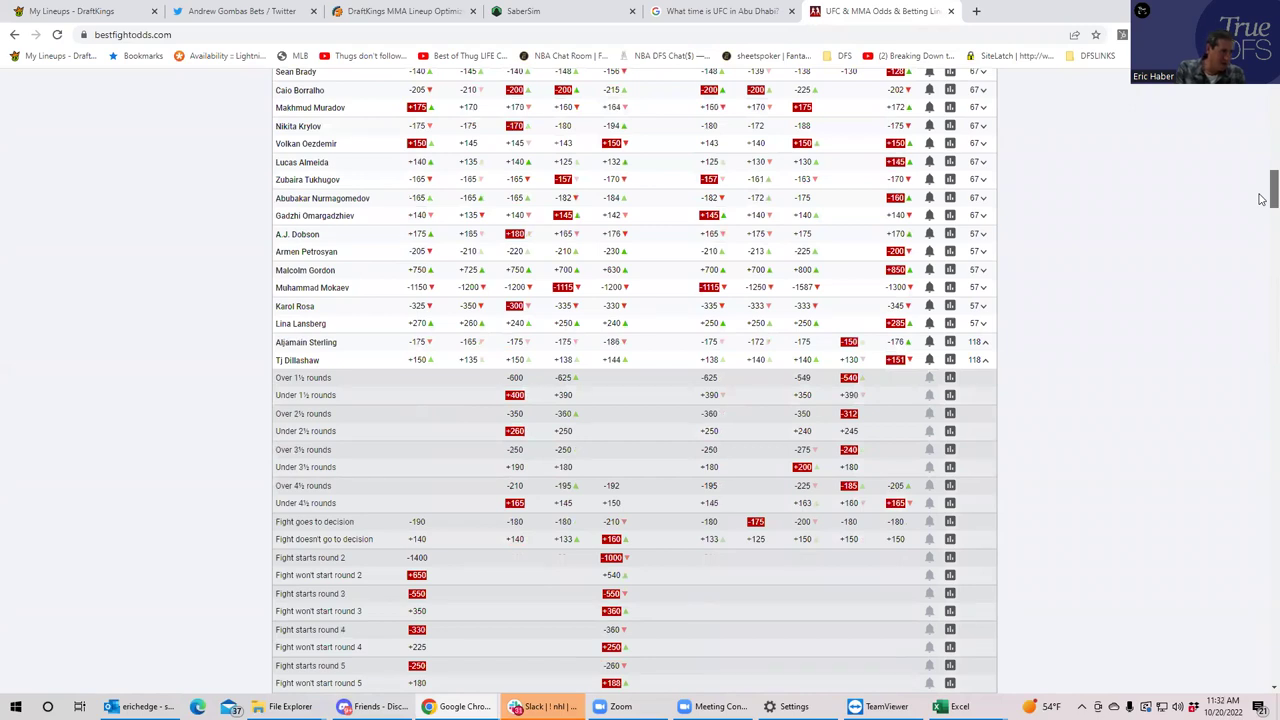
left_click_drag(1260, 198, 1260, 218)
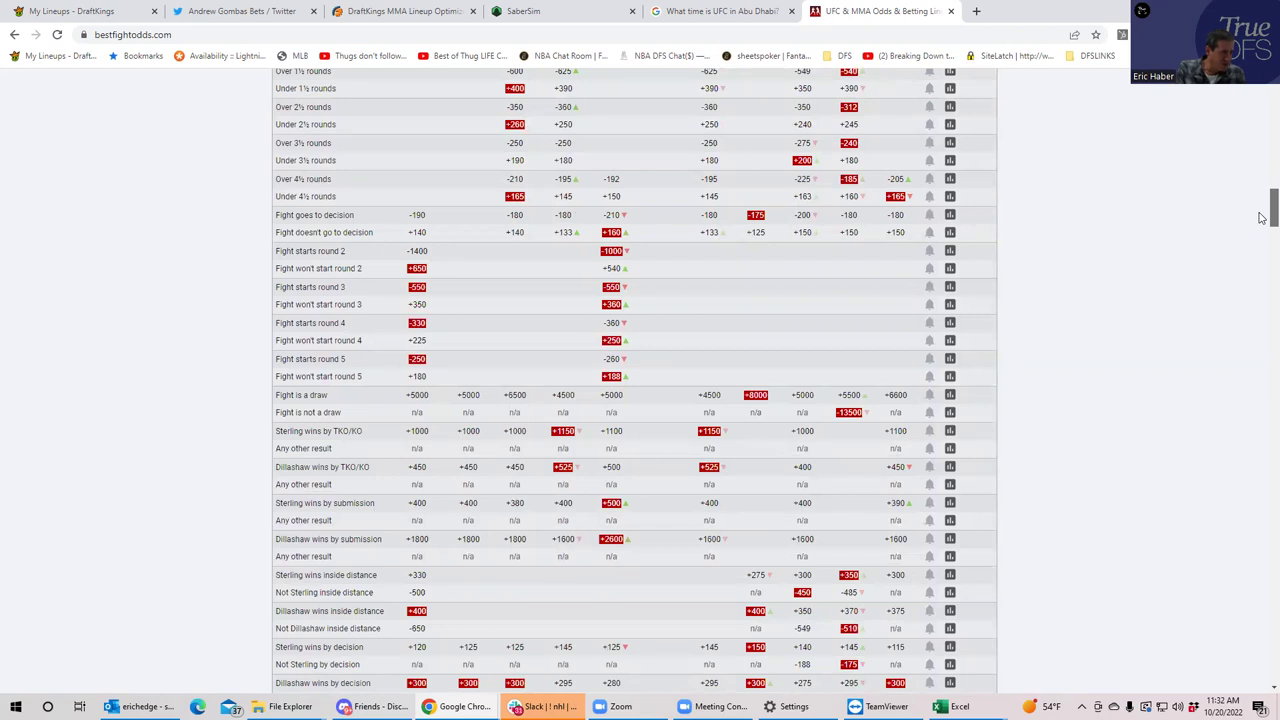
scroll(1262, 212, "up", 3)
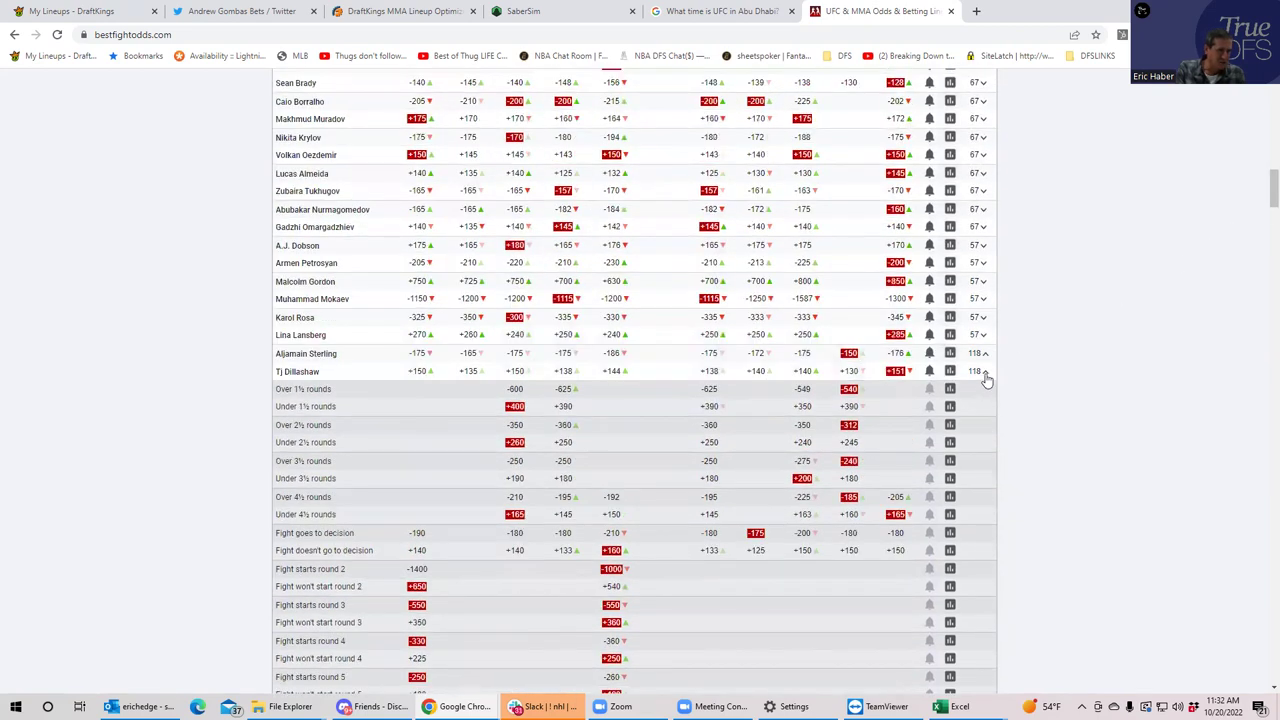
left_click(985, 374)
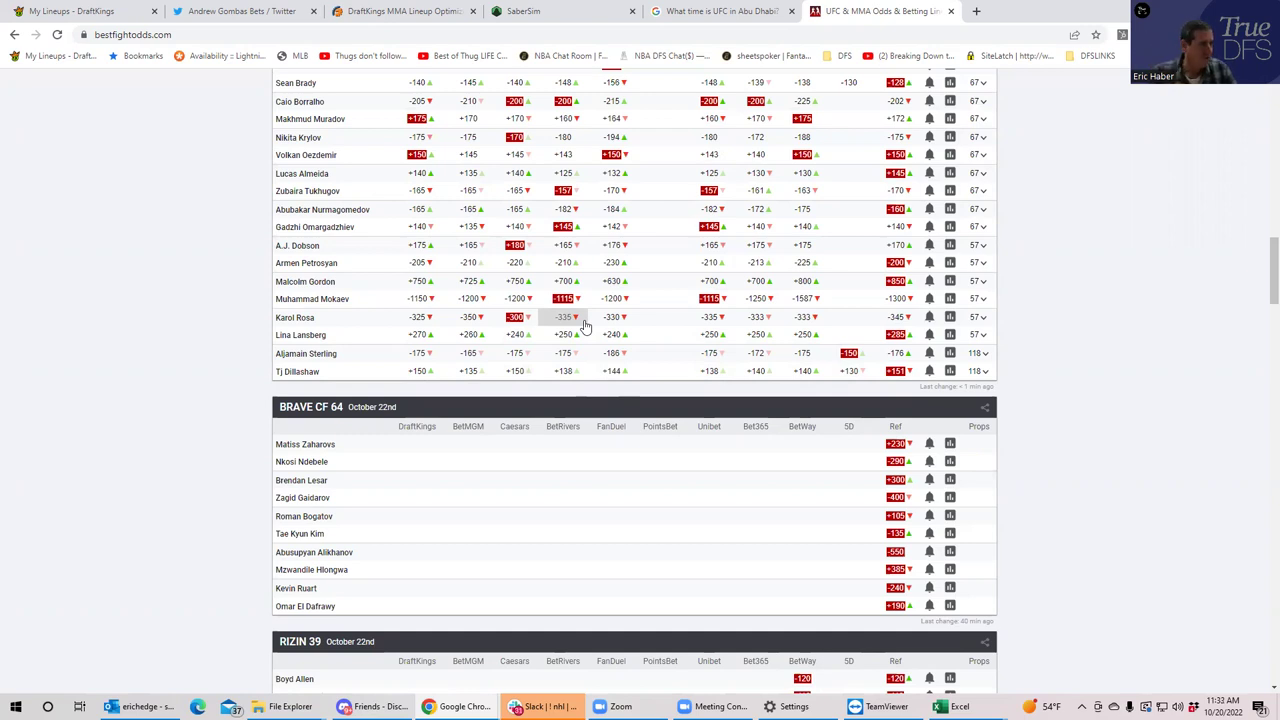
left_click_drag(1260, 272, 1260, 234)
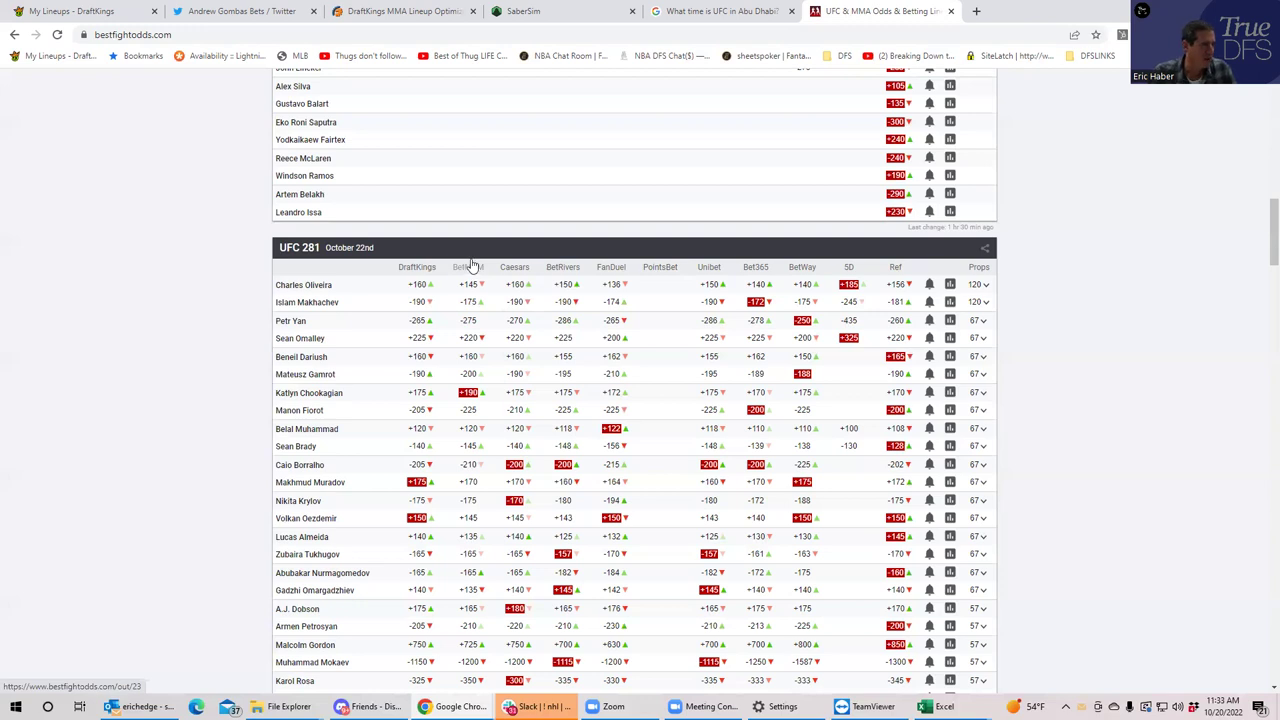
- Find the Makhachev vs. Oliveira salaries in the DraftKings lineup editor, then switch back to the UFC 281 odds list to compare moneylines
left_click(119, 10)
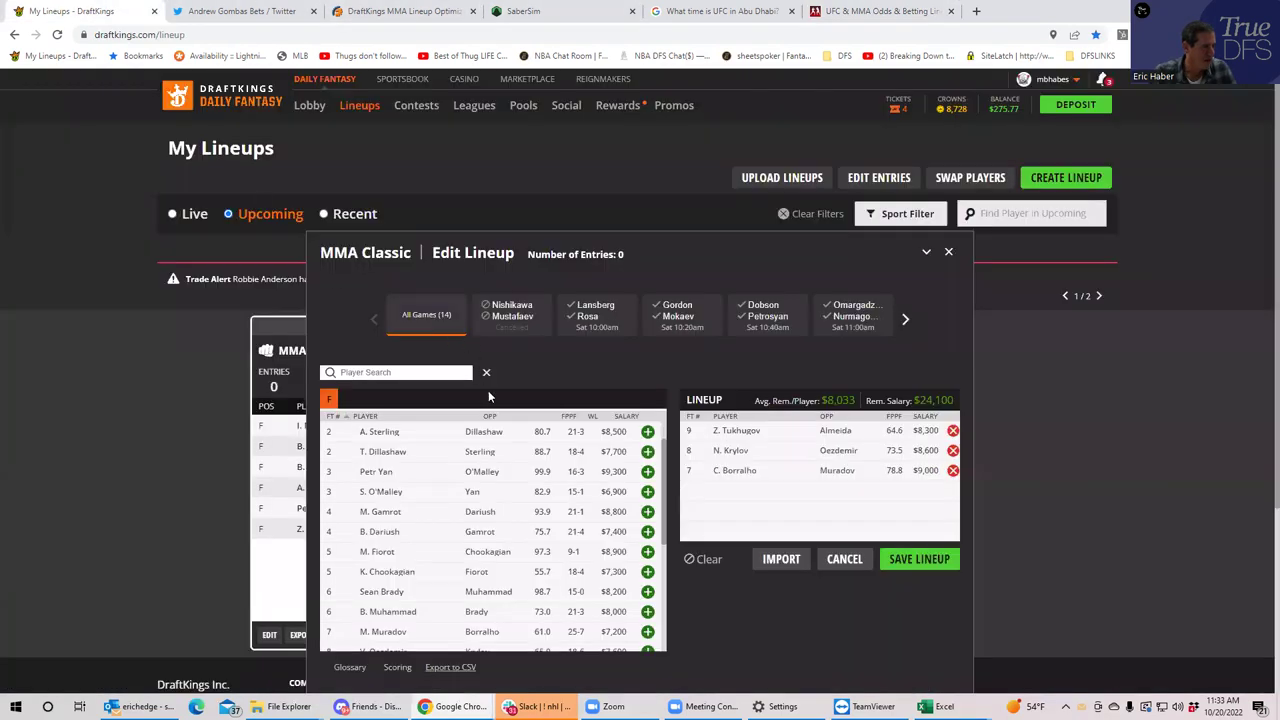
scroll(640, 490, "up", 1)
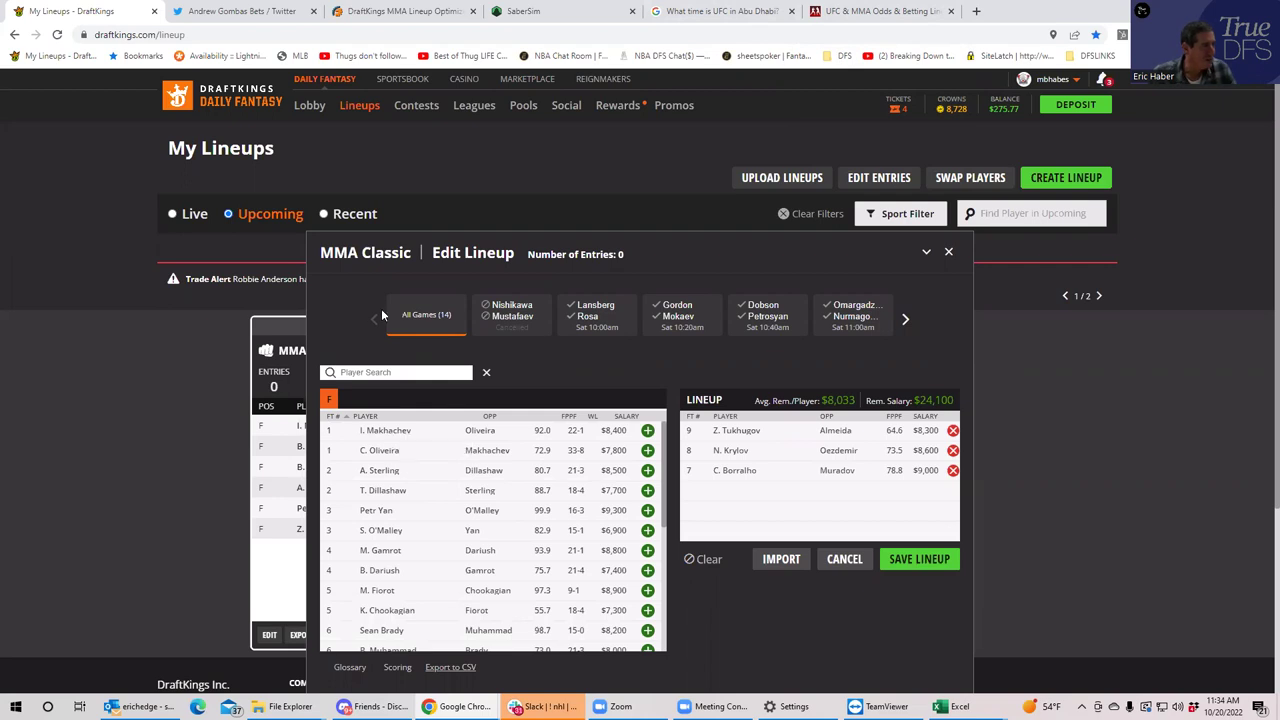
key("ctrl+6")
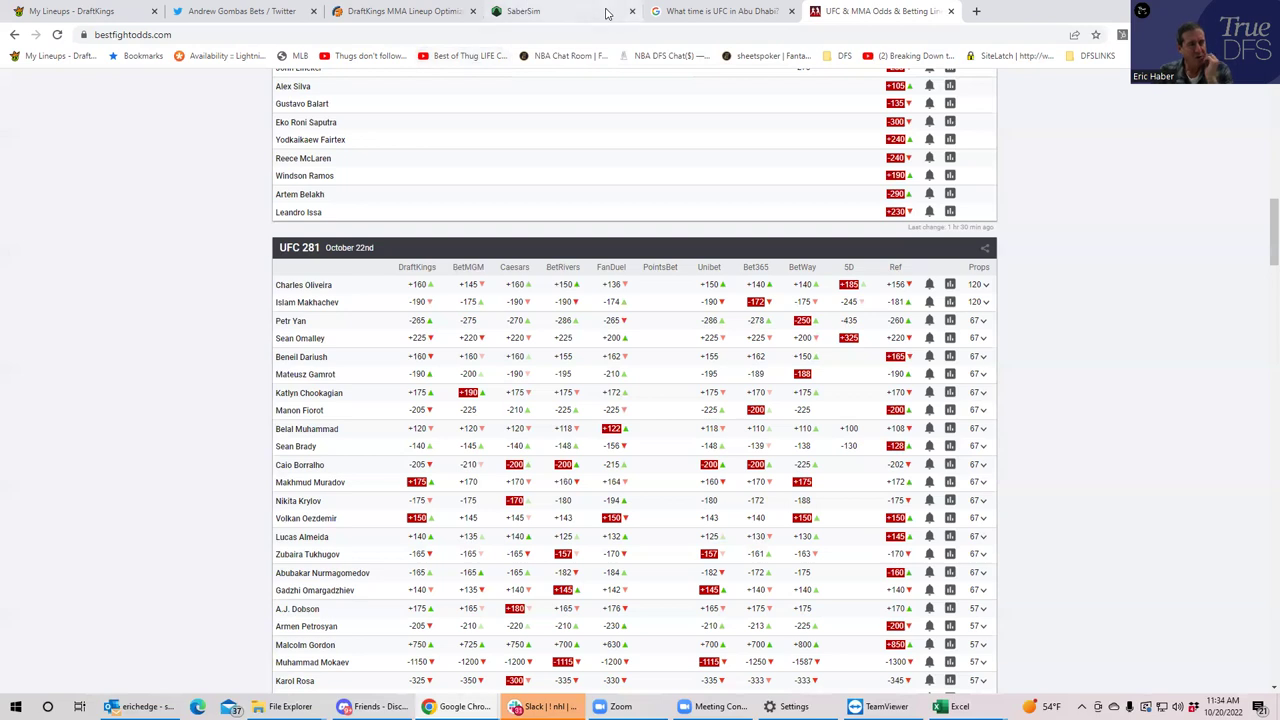
scroll(1262, 227, "down", 1)
scroll(1262, 227, "down", 3)
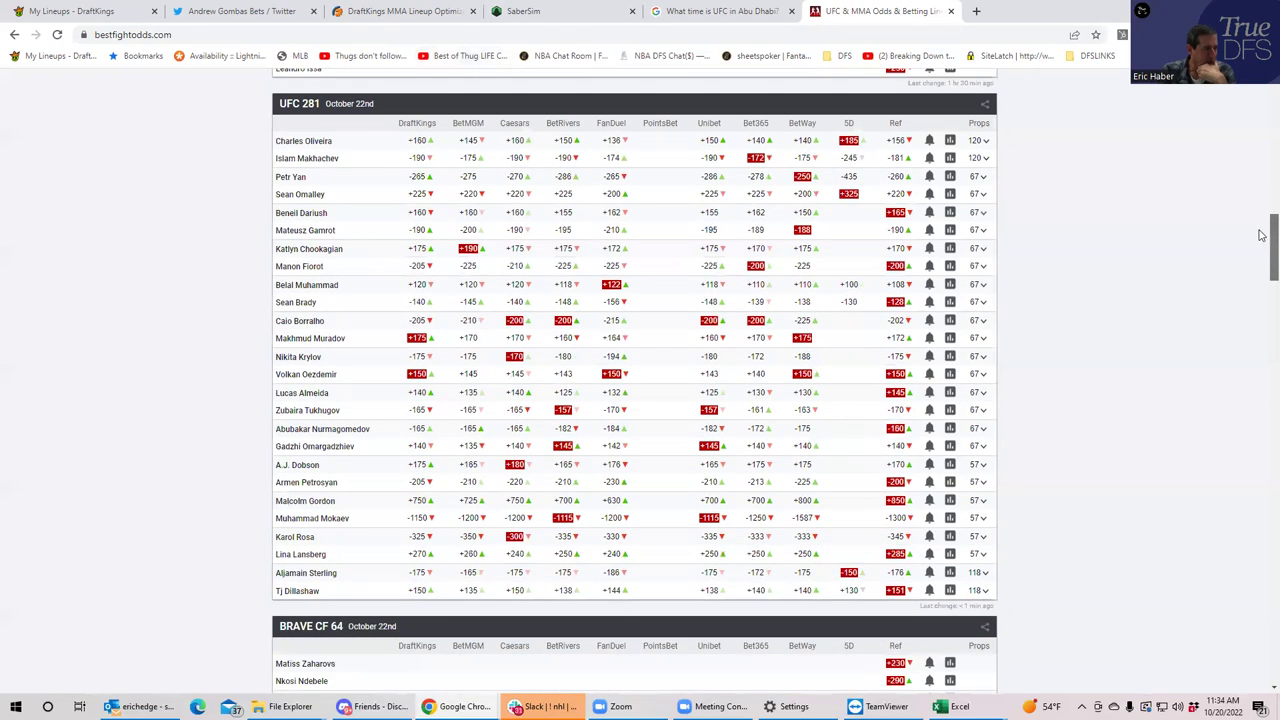
scroll(1262, 235, "down", 1)
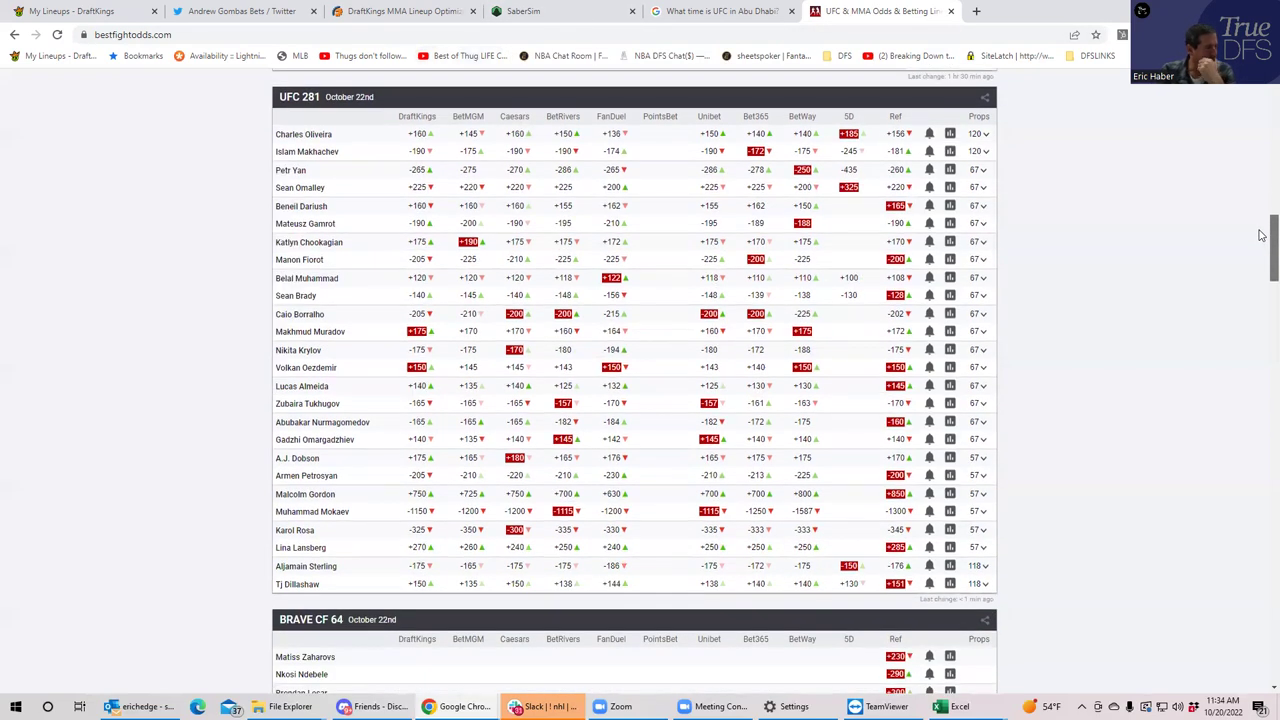